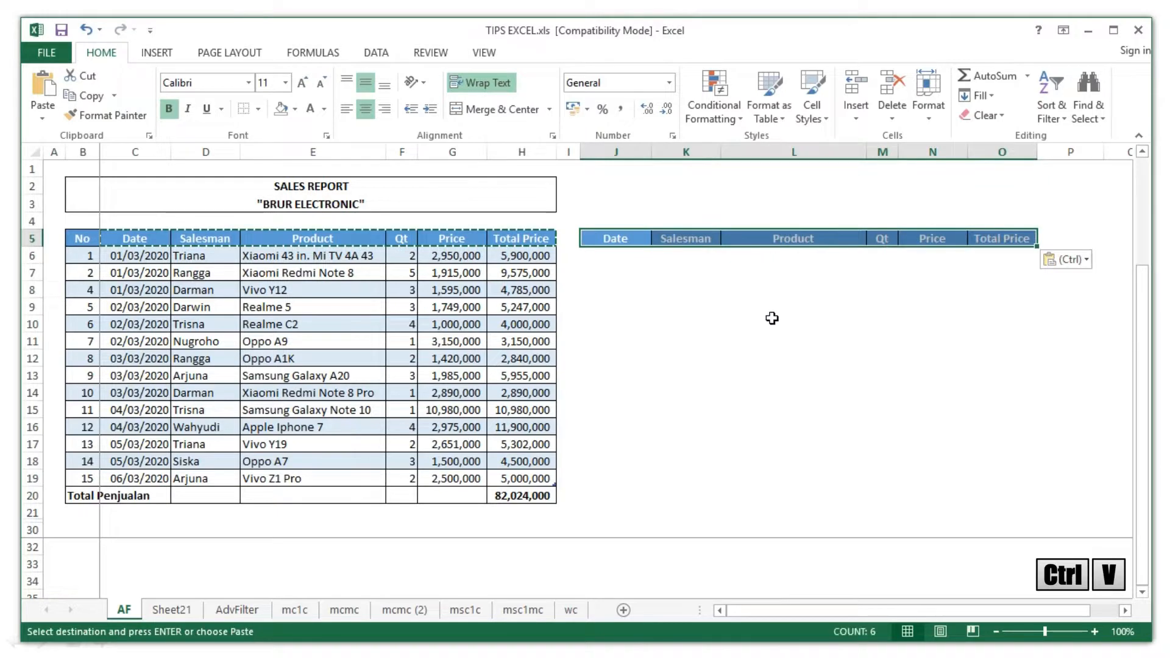
- Type Triana into K6 under the criteria table's Salesman heading
left_click(771, 319)
left_click(607, 254)
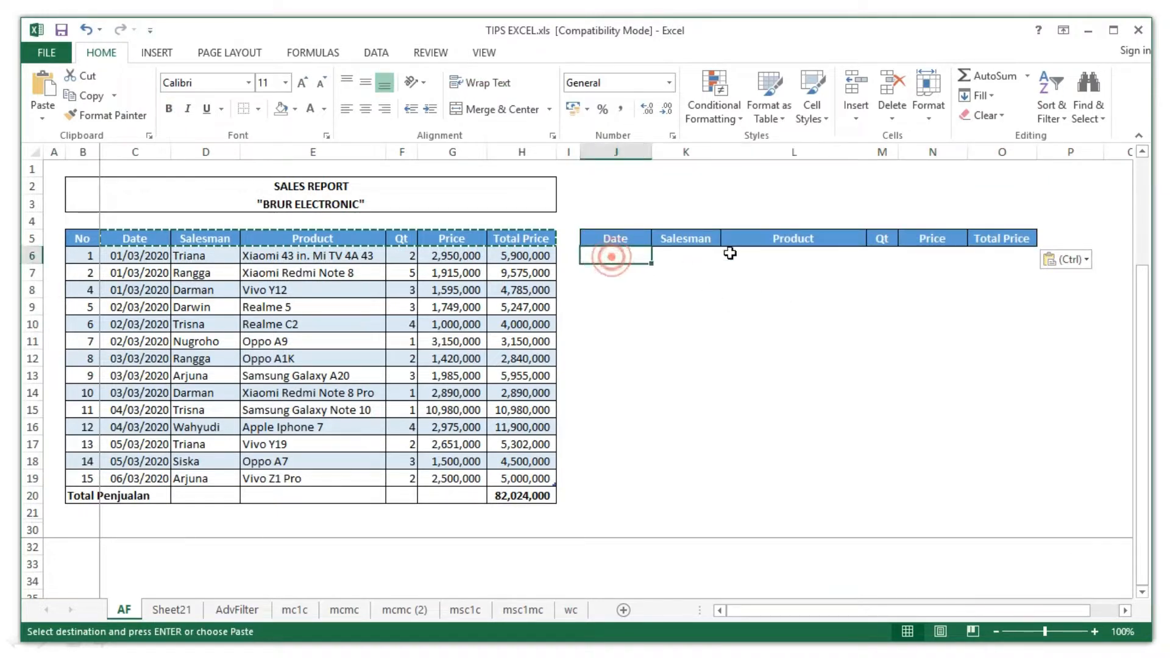
left_click(692, 261)
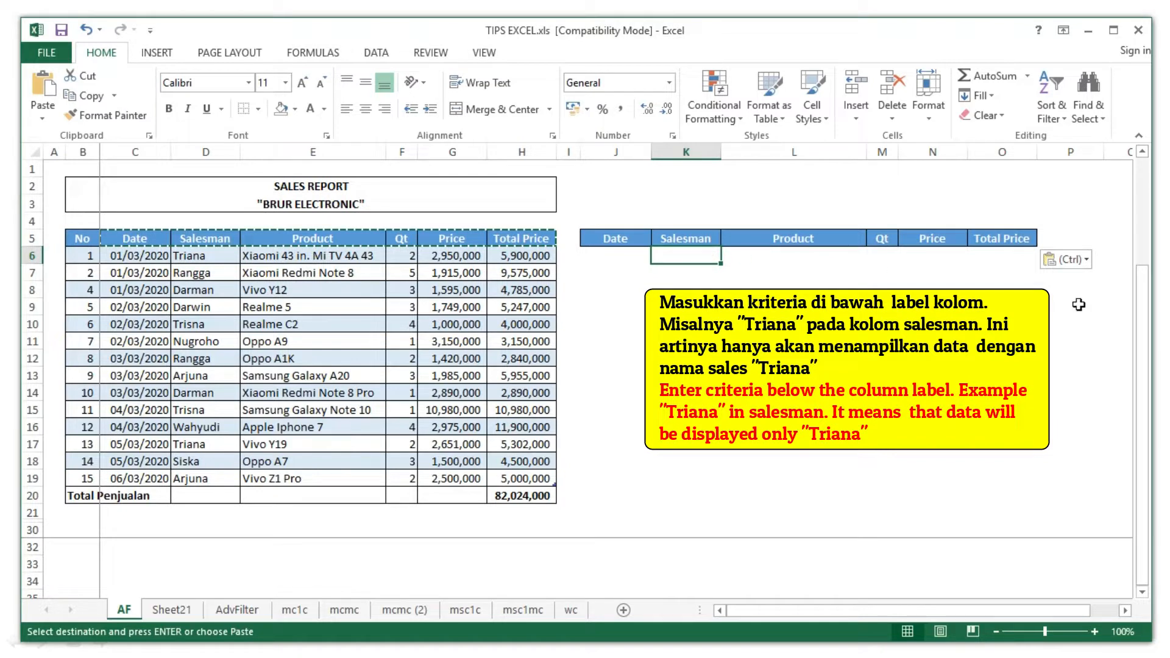
type("Triana")
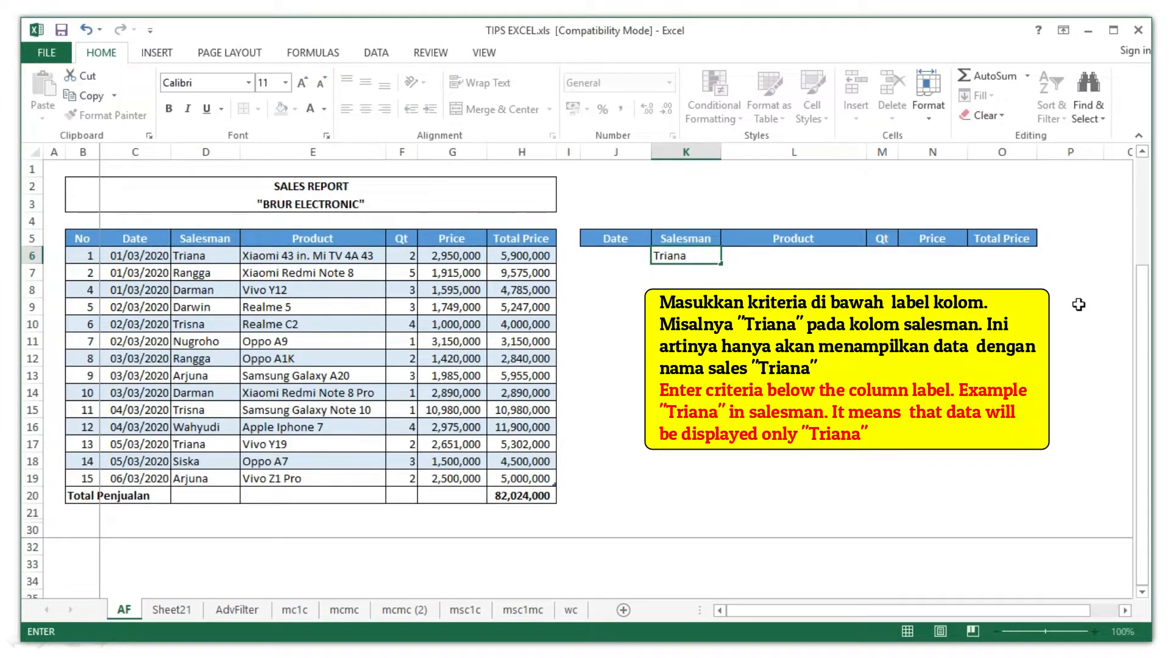
key("Return")
left_click(629, 256)
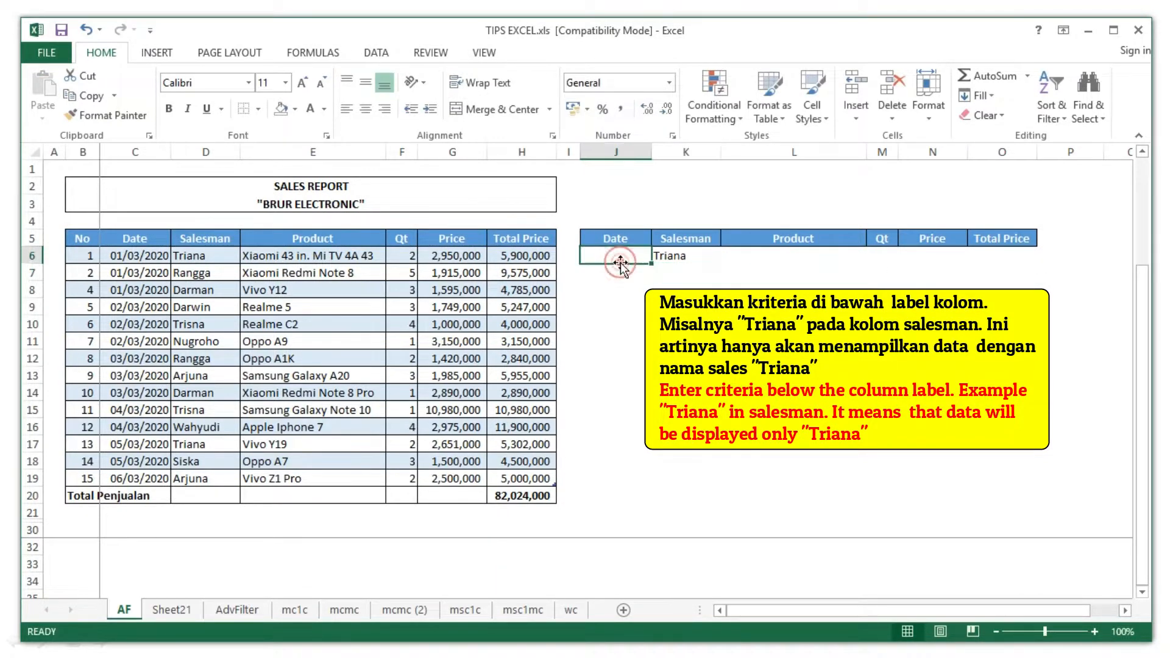
left_click(677, 256)
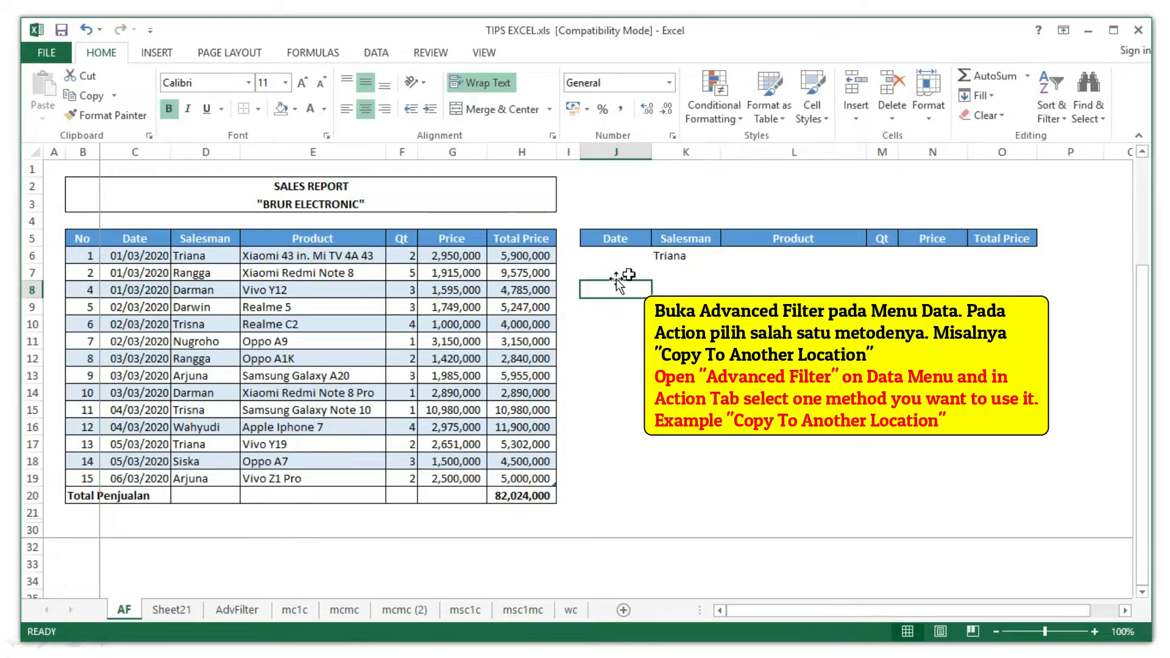
- In Advanced Filter, choose Copy to another location with list range C5:H19
left_click(375, 53)
left_click(525, 115)
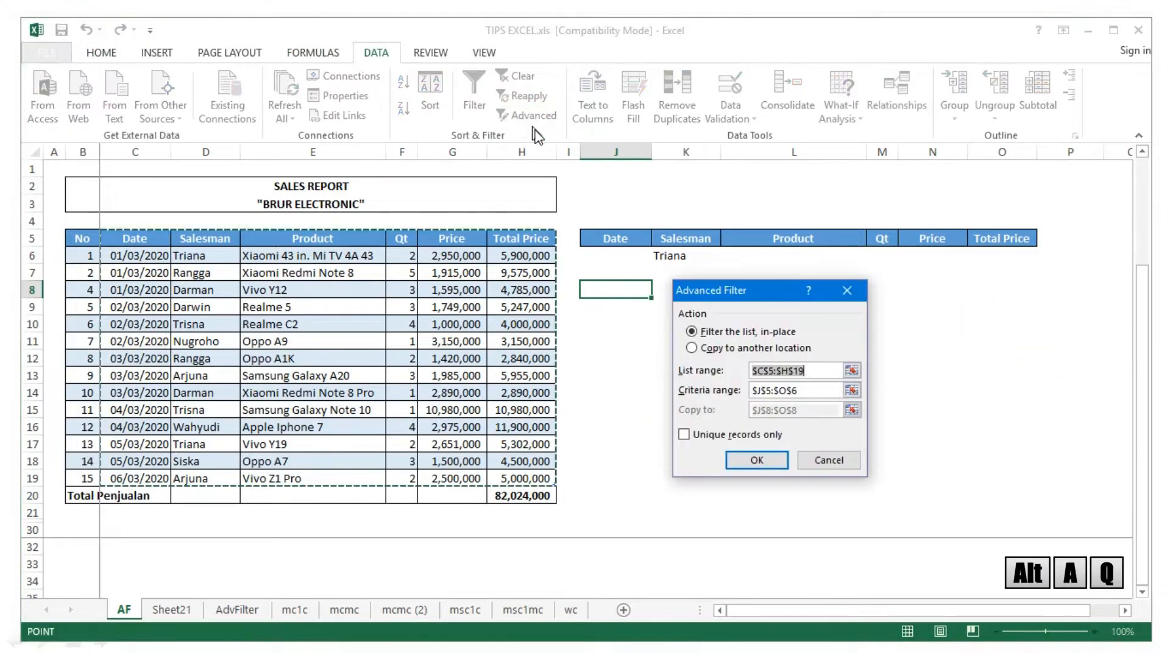
left_click(710, 351)
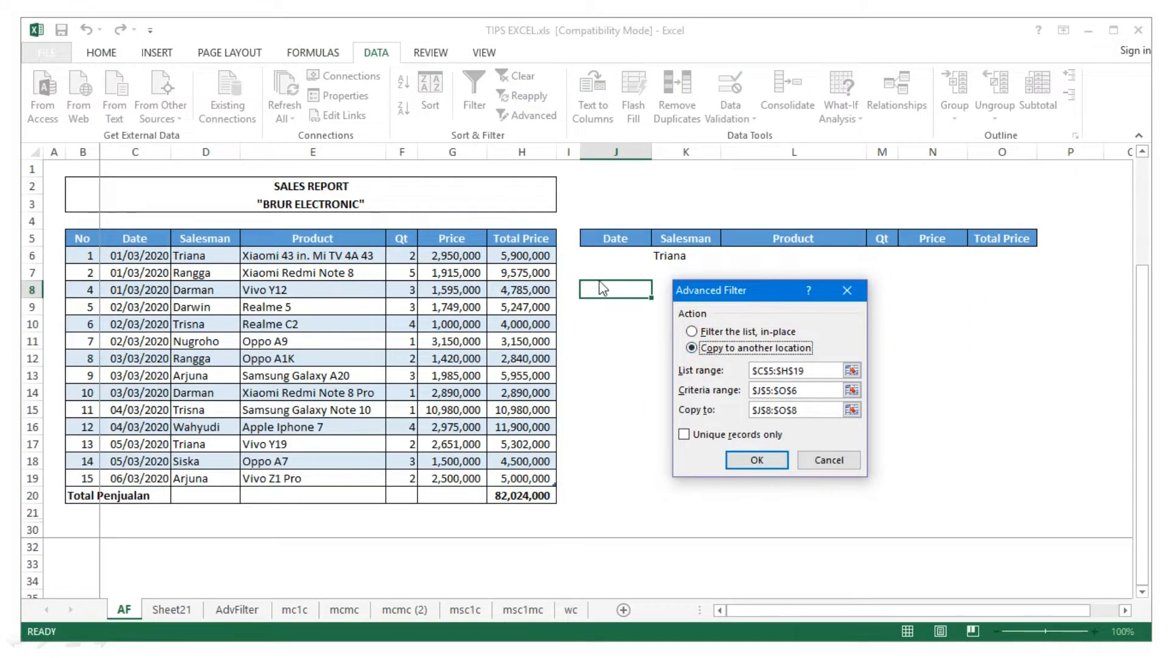
left_click(851, 371)
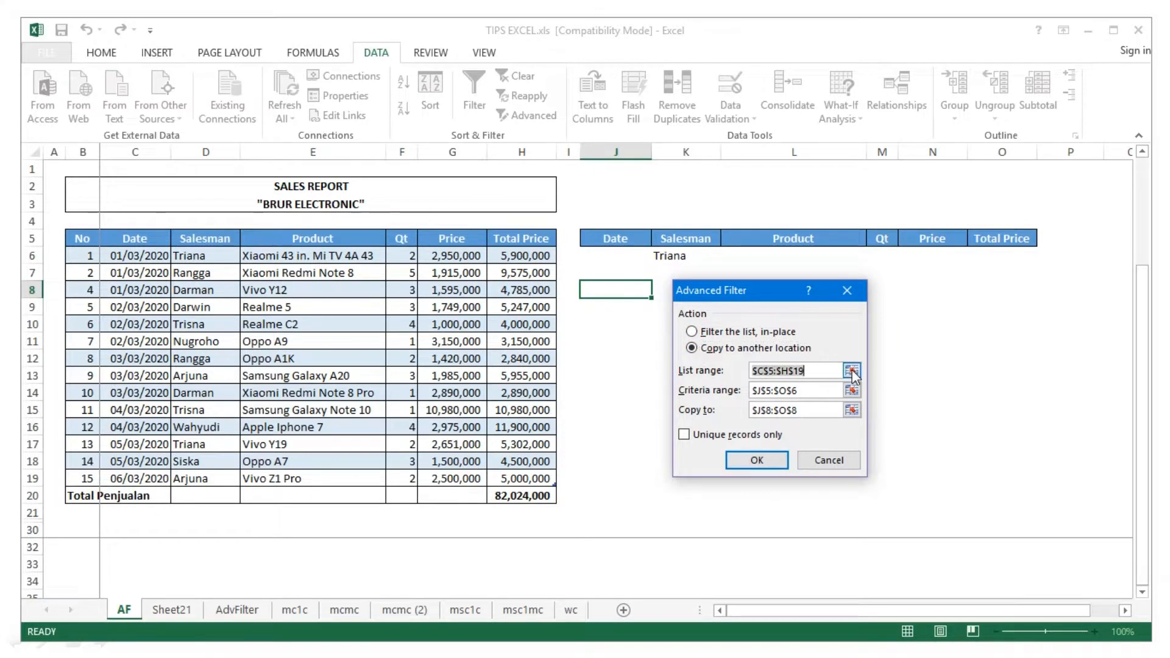
left_click_drag(130, 235, 534, 483)
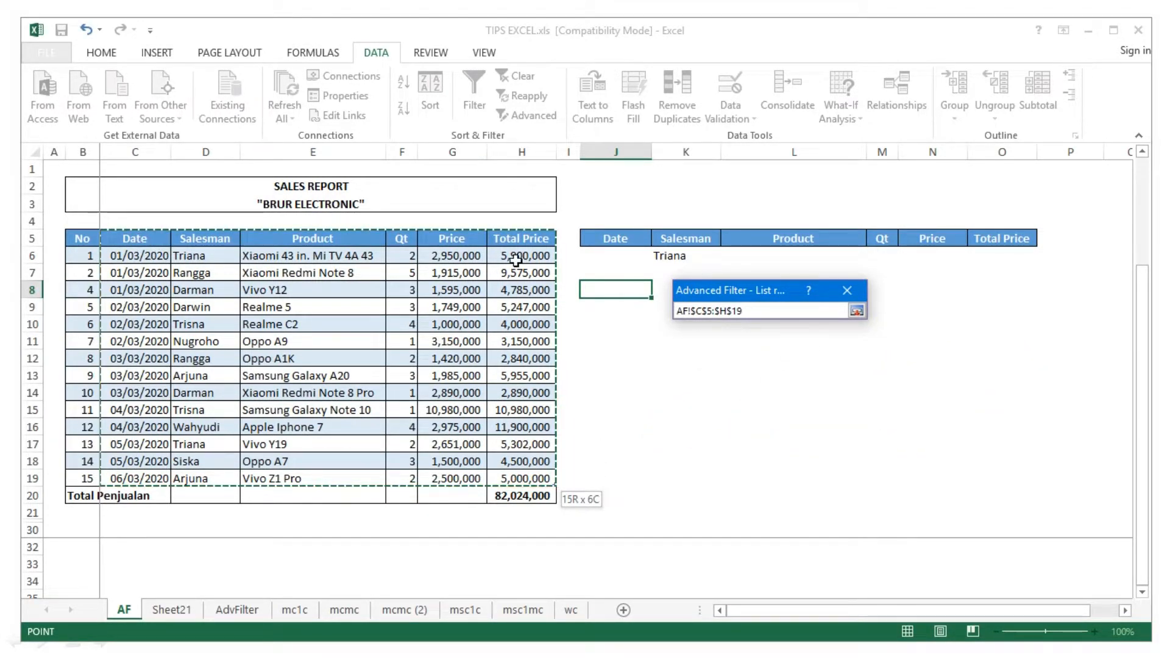
left_click(856, 311)
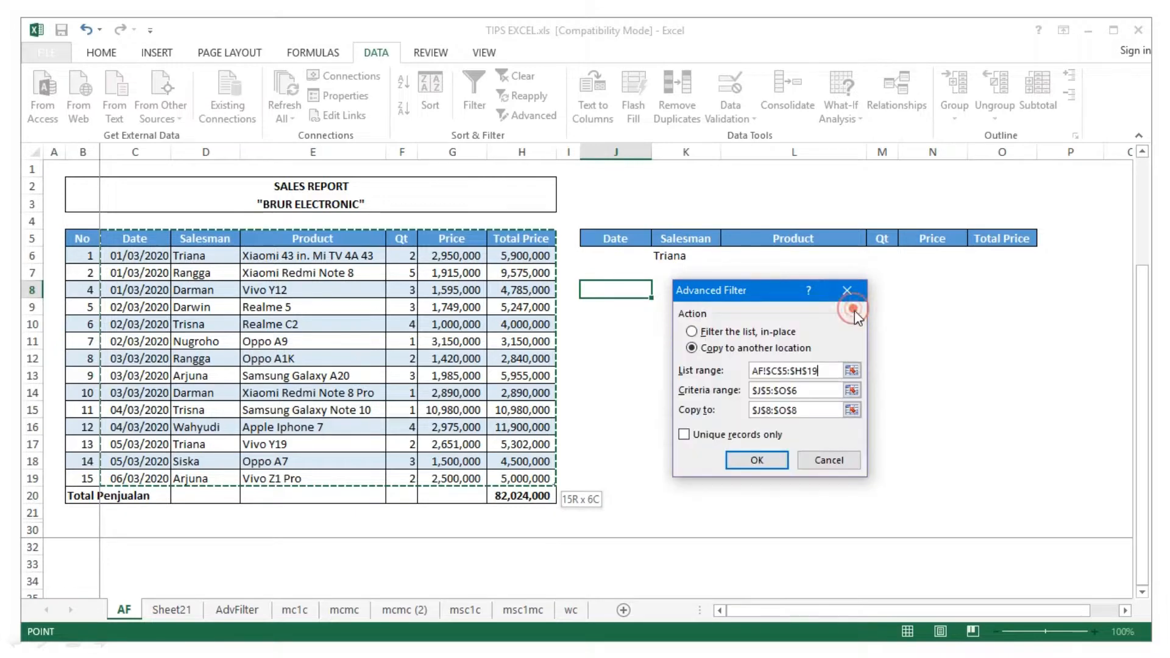
- Set criteria range J5:O6 and output J8, then run the filter and check Triana's rows
left_click(852, 390)
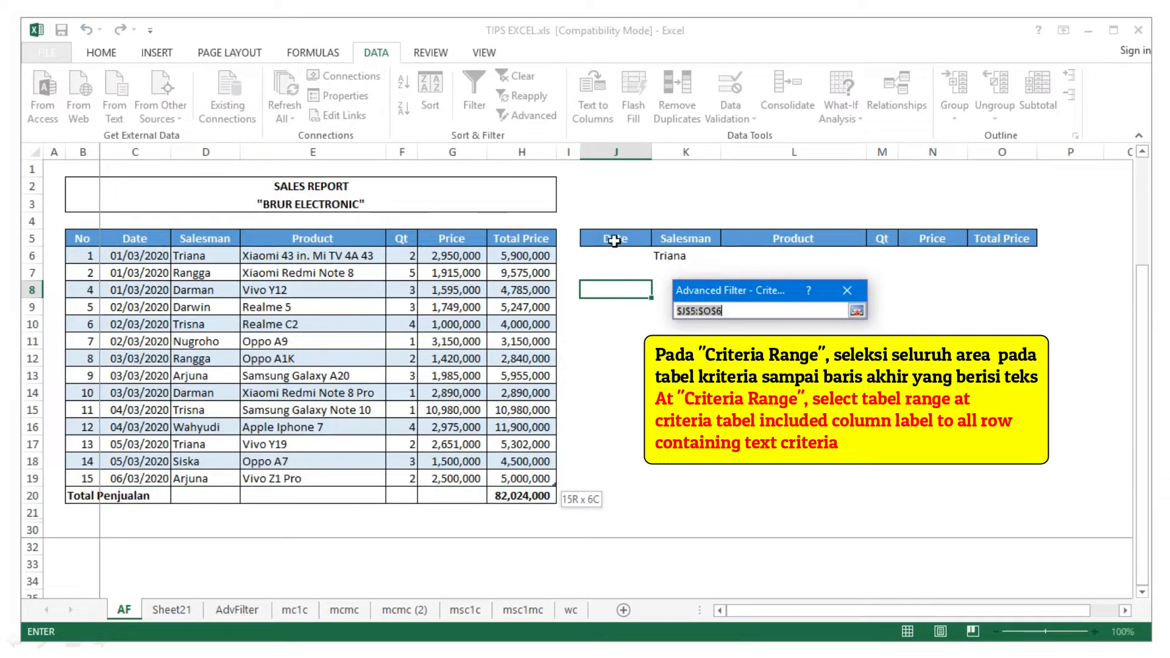
left_click_drag(614, 241, 1015, 262)
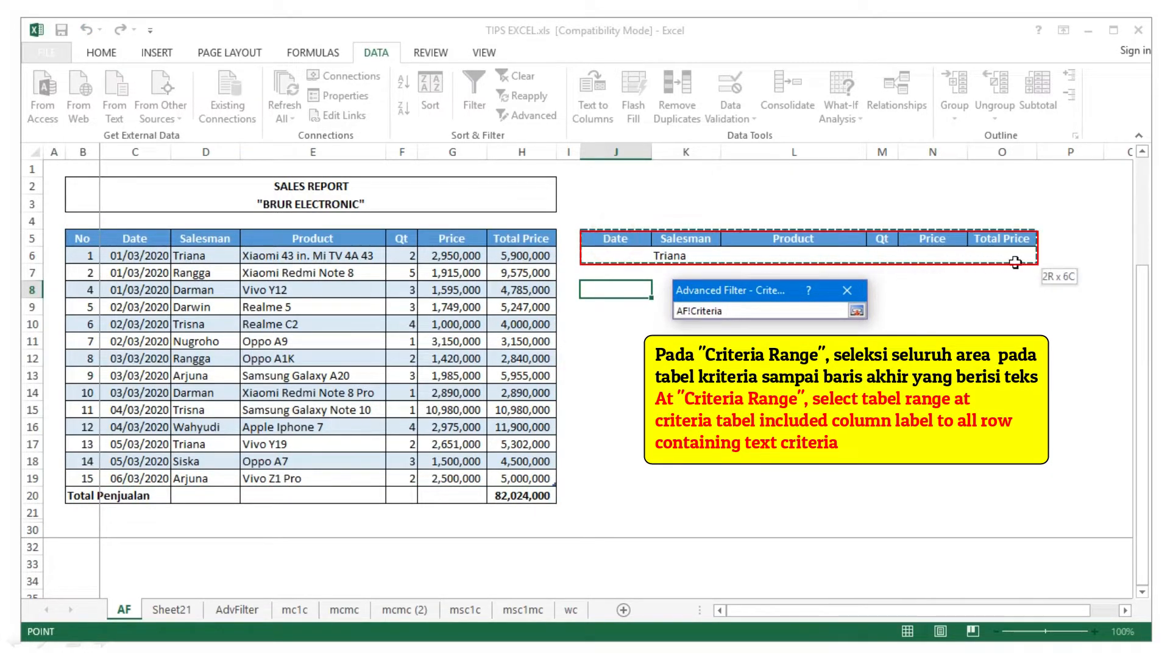
left_click(856, 312)
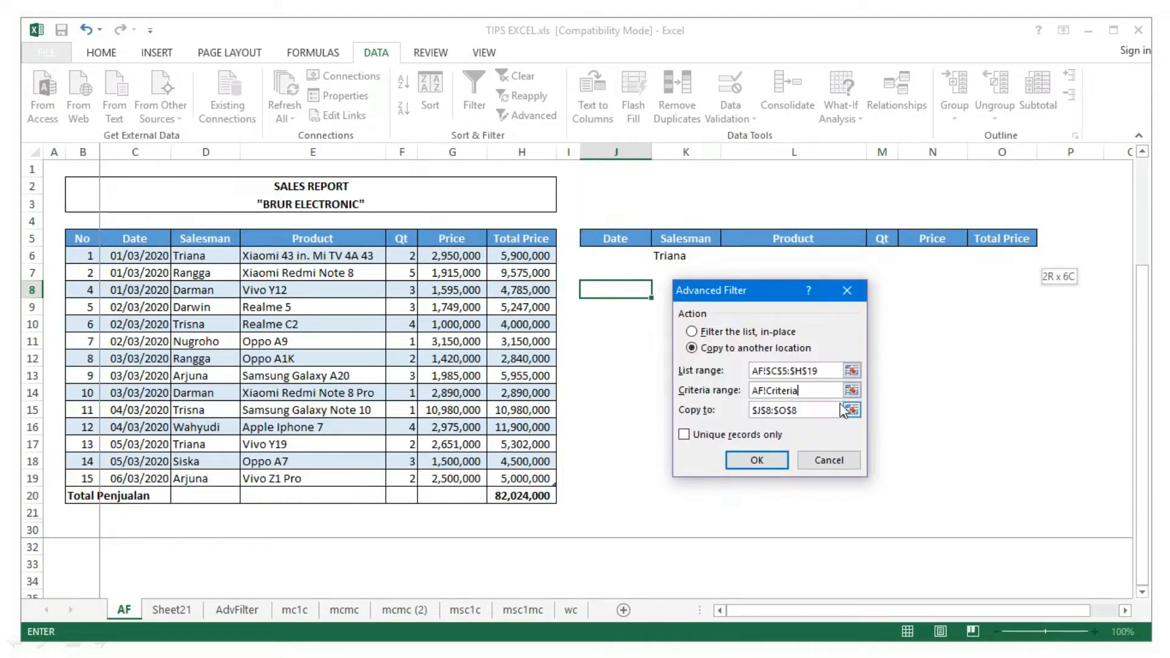
left_click(852, 410)
left_click(598, 289)
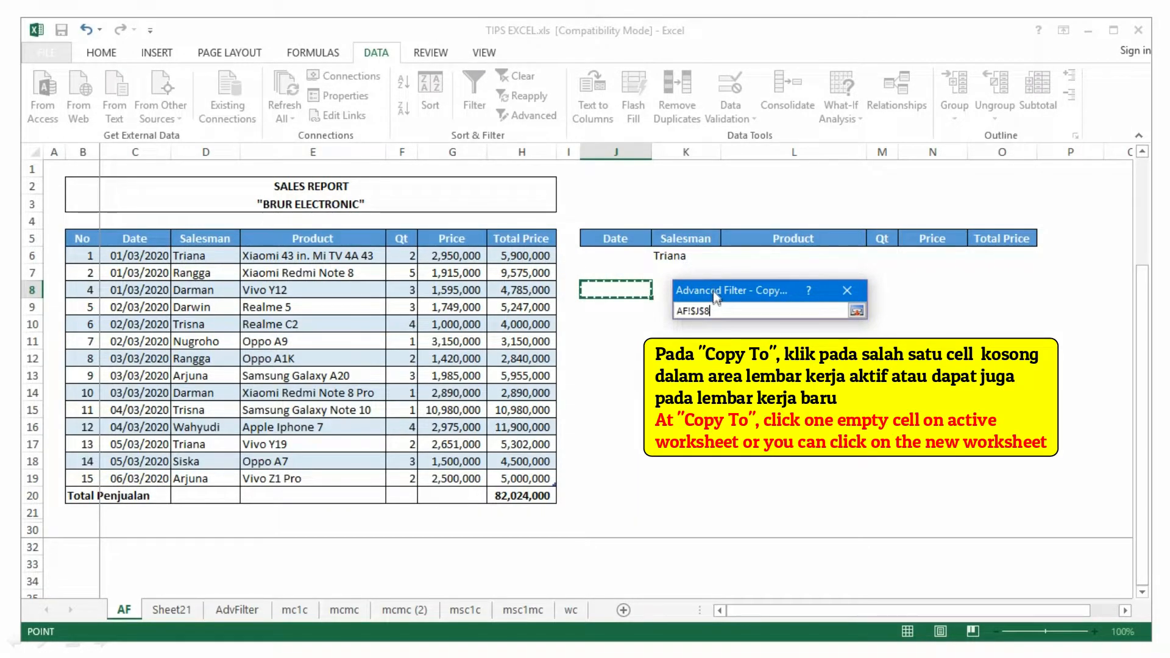
left_click_drag(714, 297, 838, 374)
left_click(984, 389)
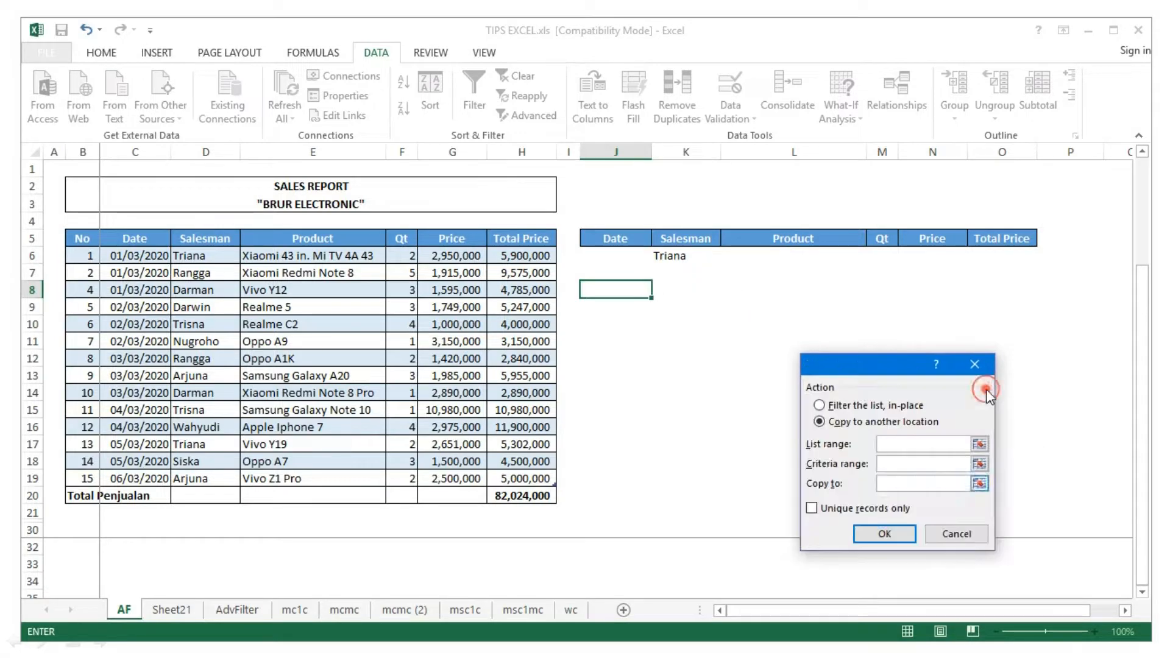
left_click(882, 534)
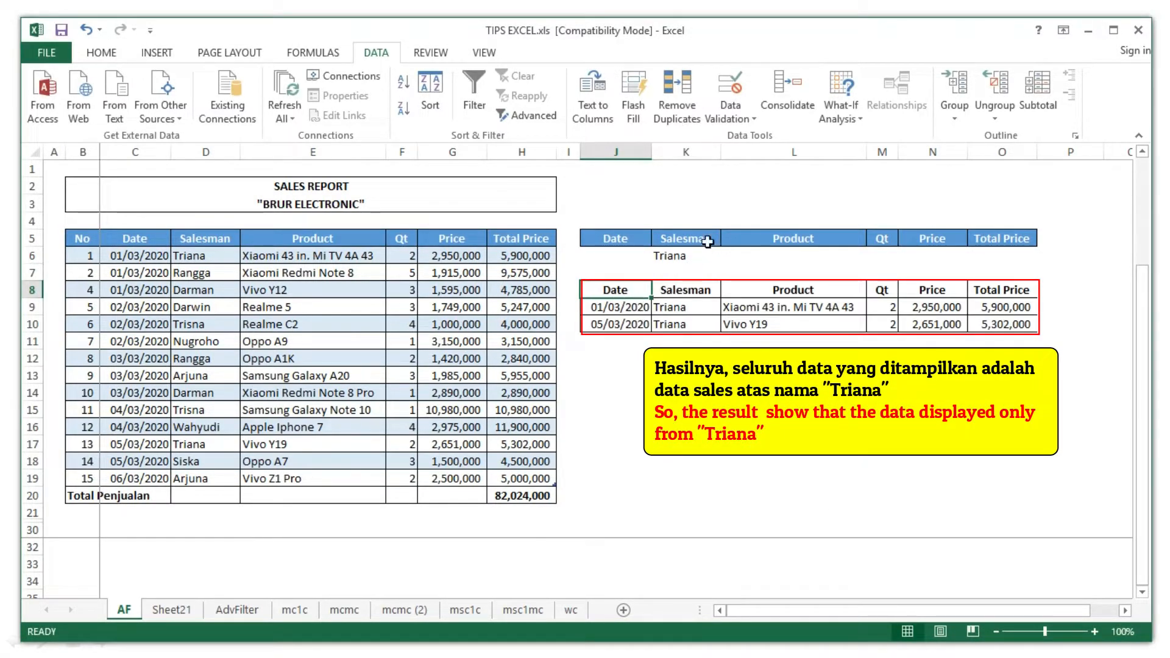
left_click_drag(668, 307, 670, 327)
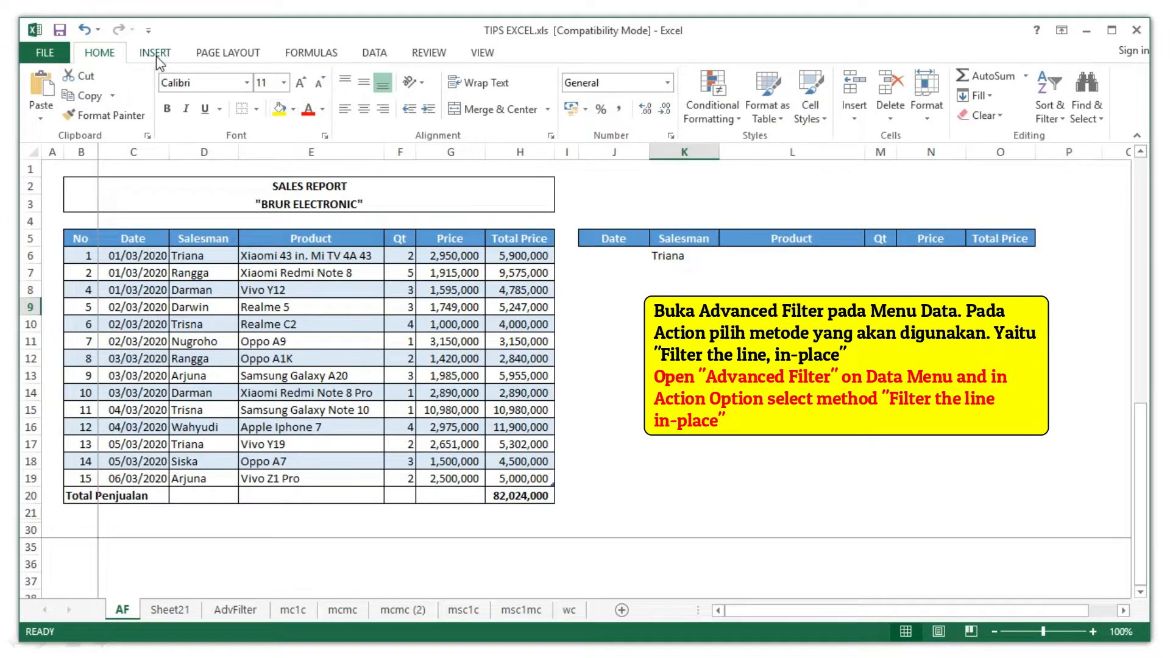
- Advanced-filter the sales table in place using criteria range J5:O6 for Triana
left_click(373, 53)
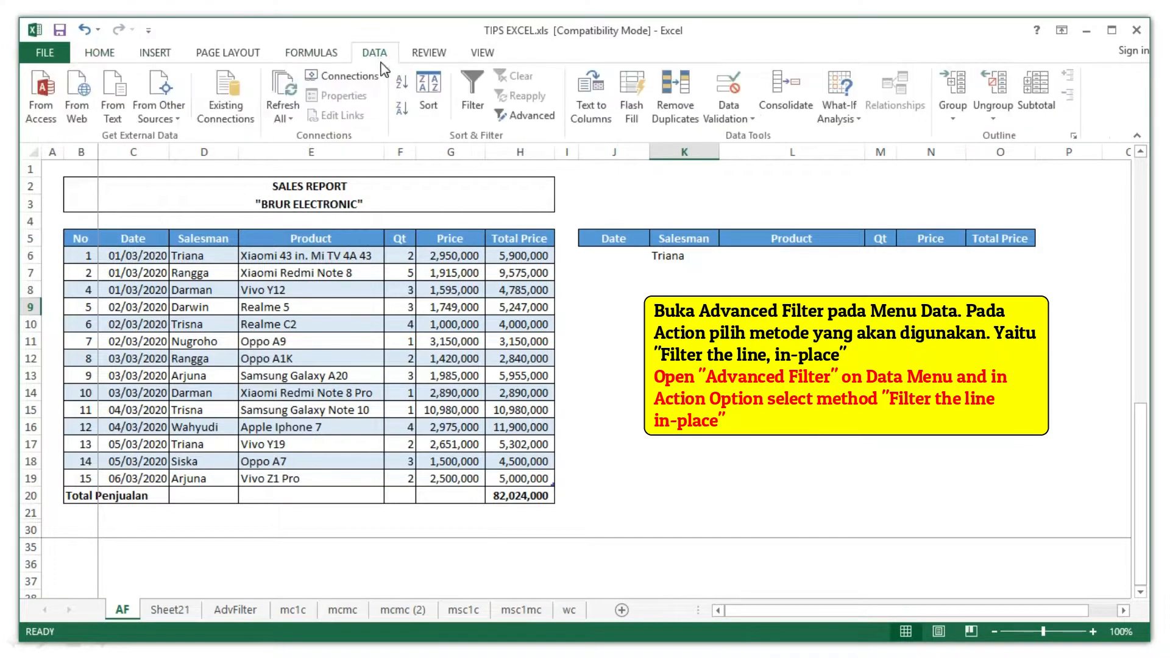
left_click(523, 119)
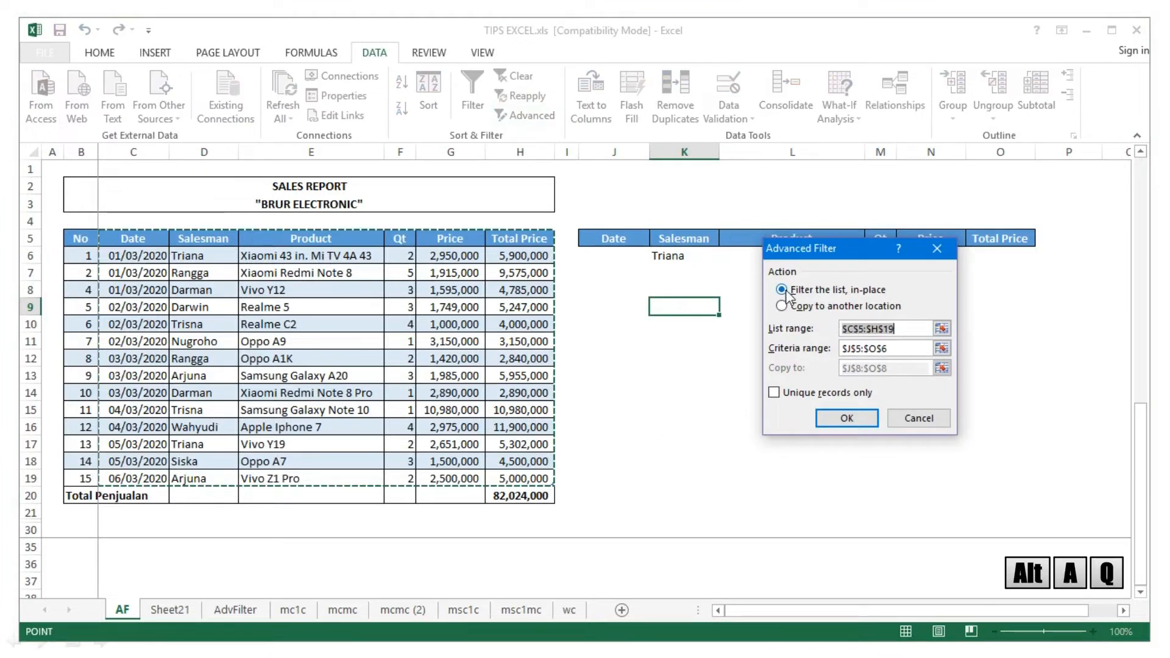
left_click(942, 330)
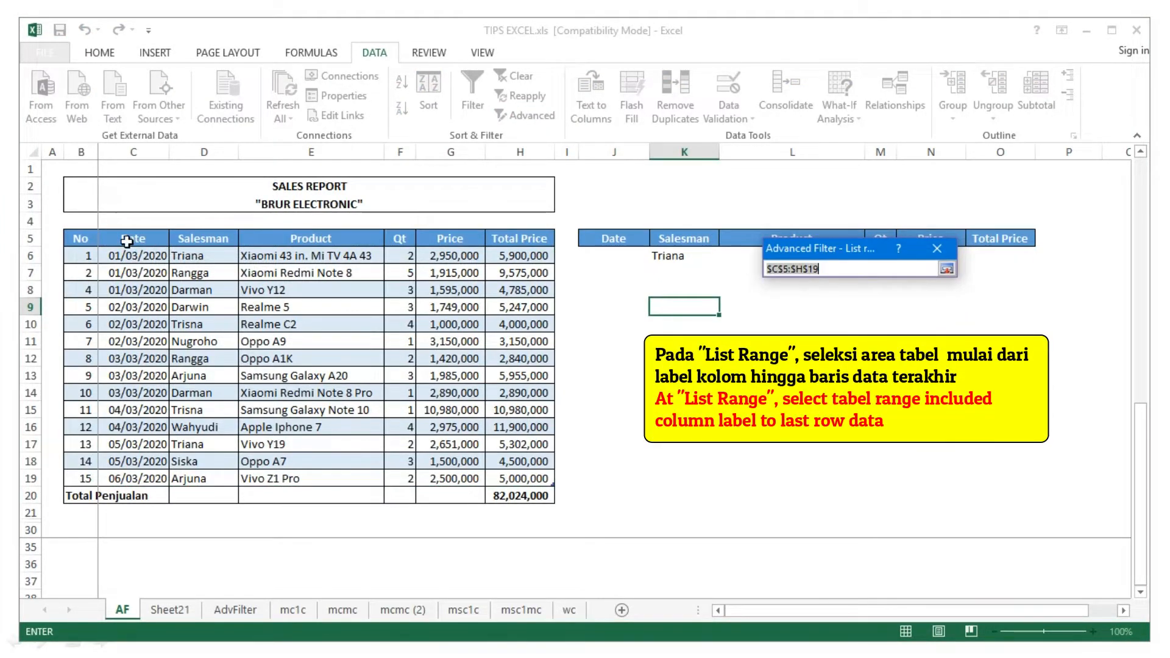
left_click_drag(127, 241, 538, 473)
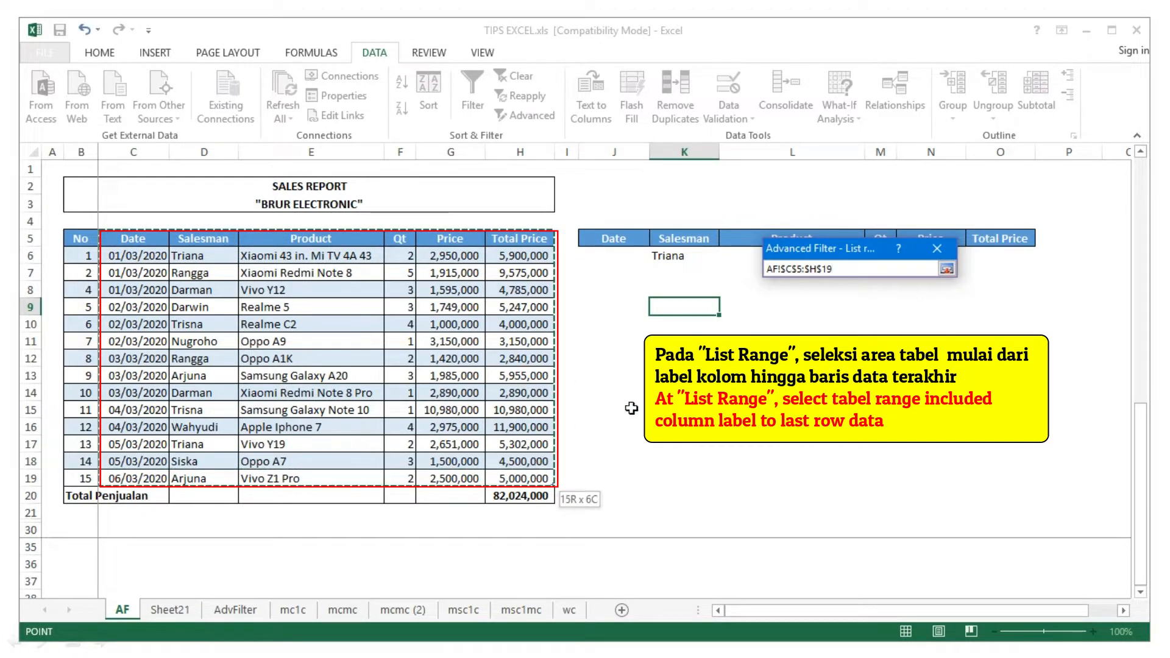
left_click(946, 269)
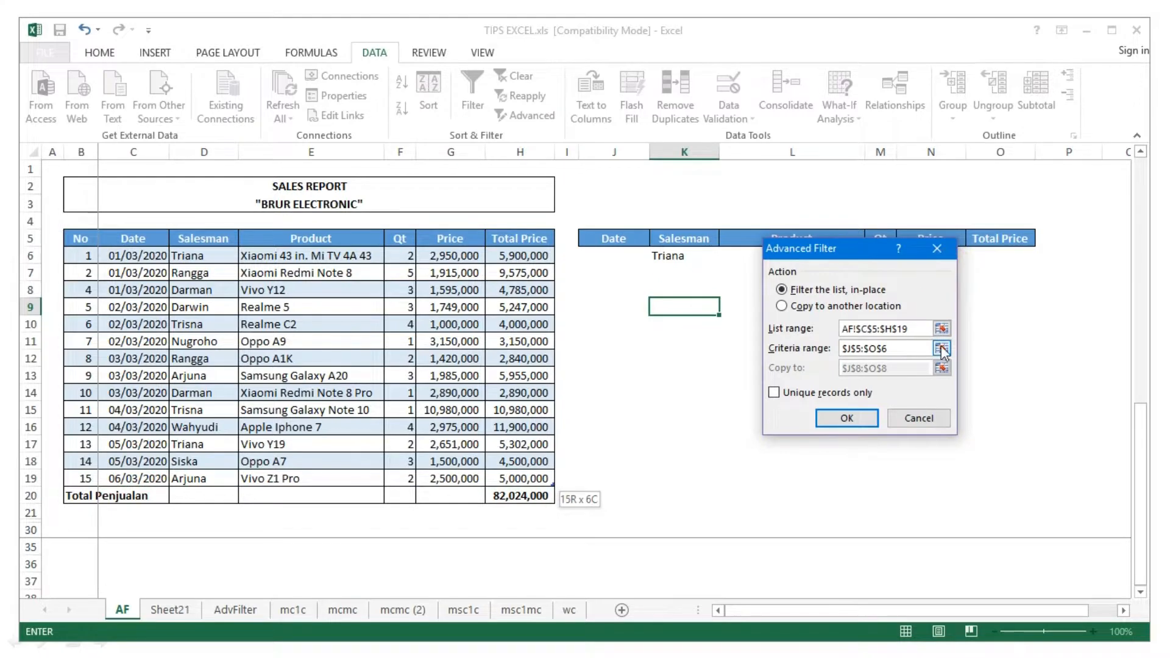
left_click(942, 347)
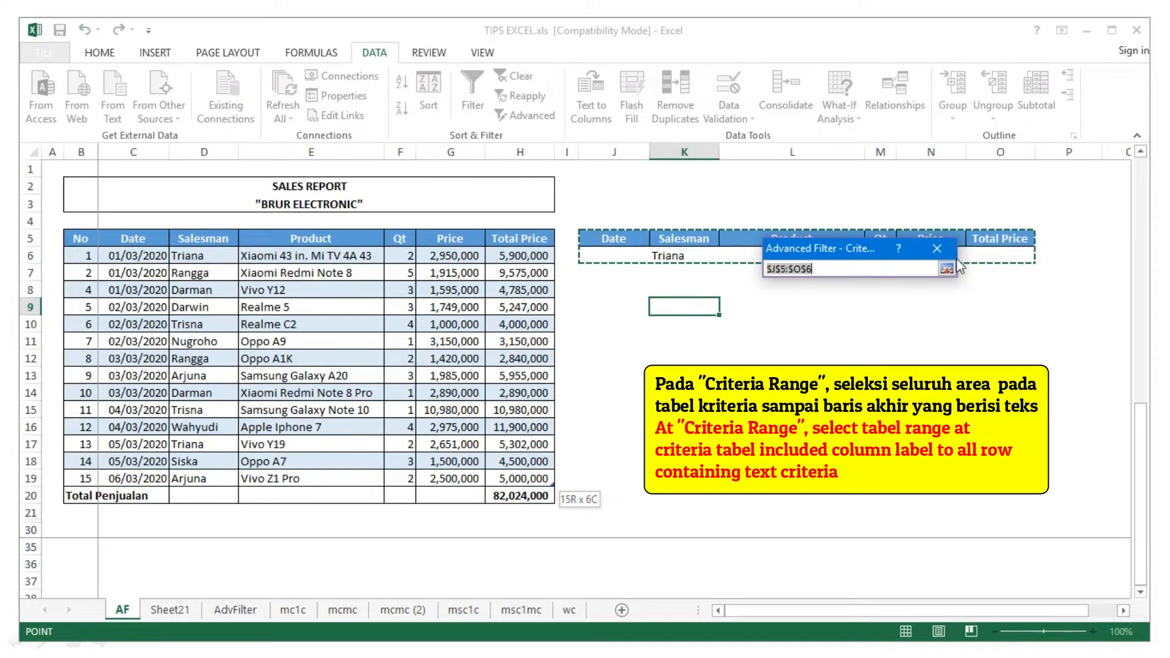
left_click_drag(851, 251, 827, 321)
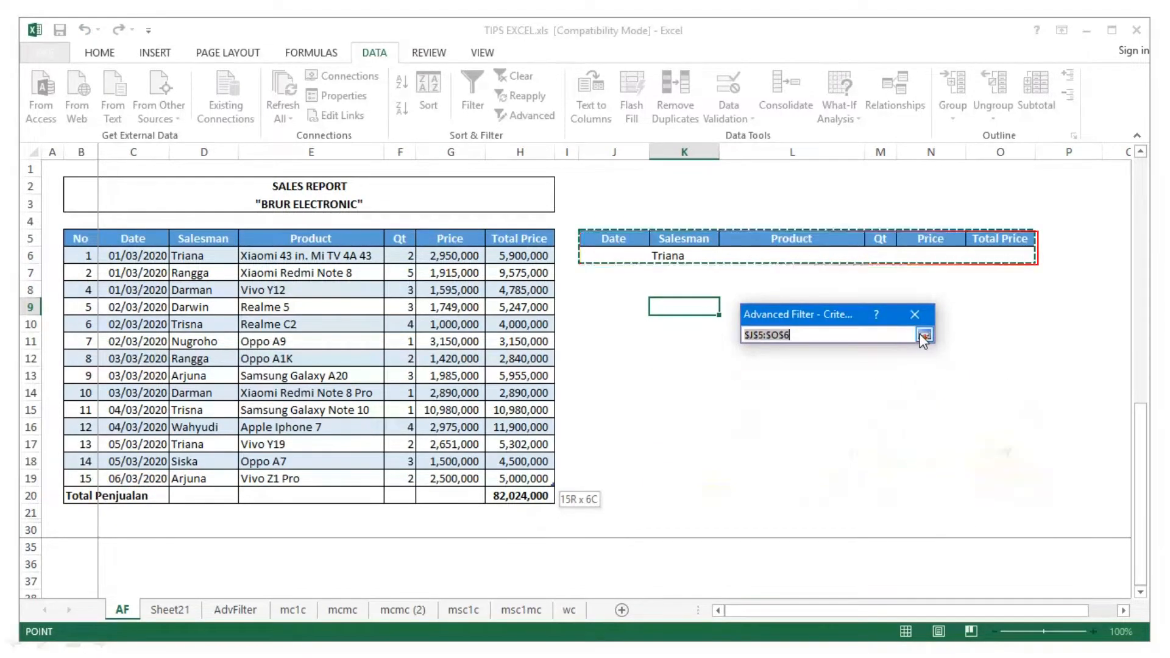
left_click(924, 336)
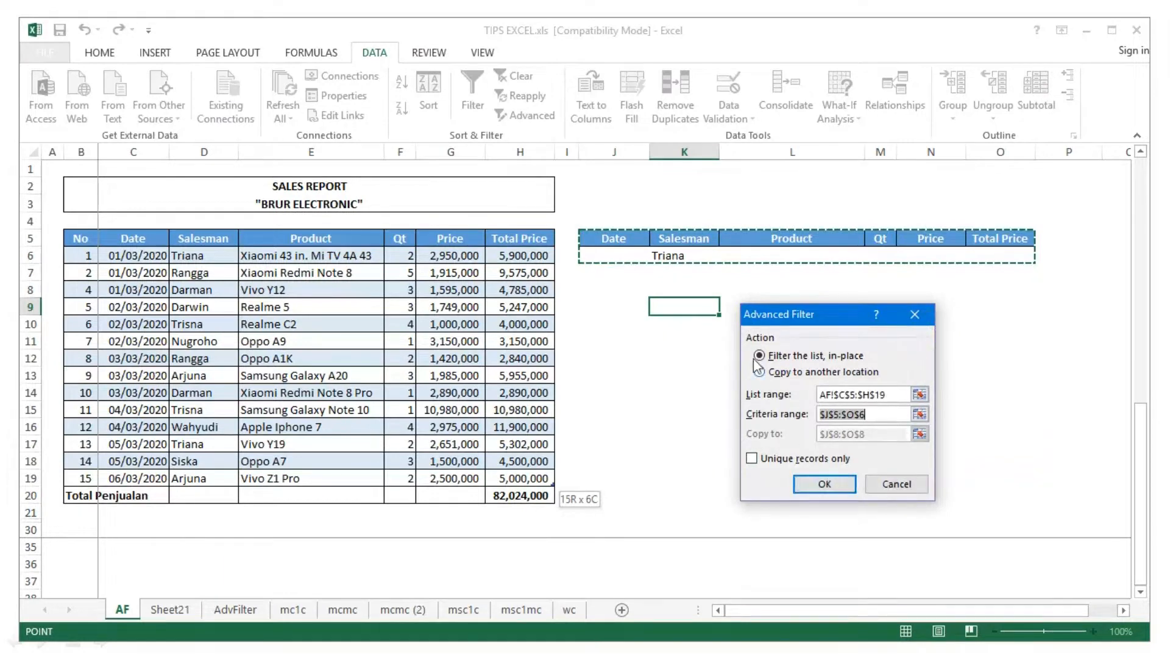
left_click(810, 486)
left_click(160, 371)
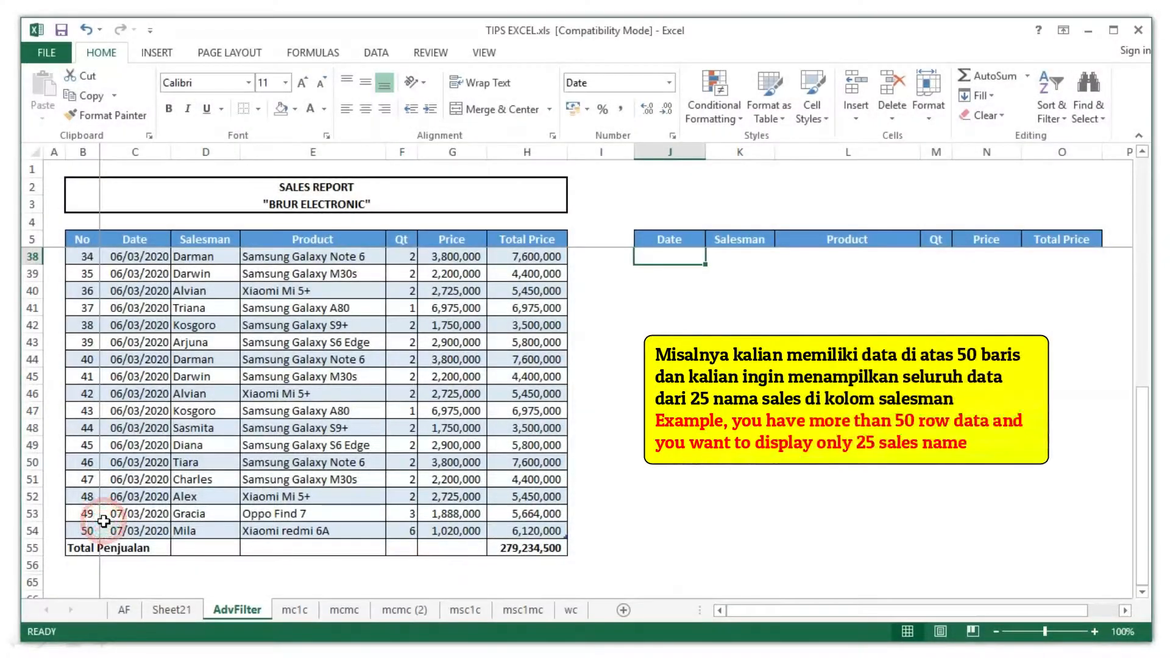
- Select K6, the first cell under the criteria Salesman heading on AdvFilter
left_click(87, 531)
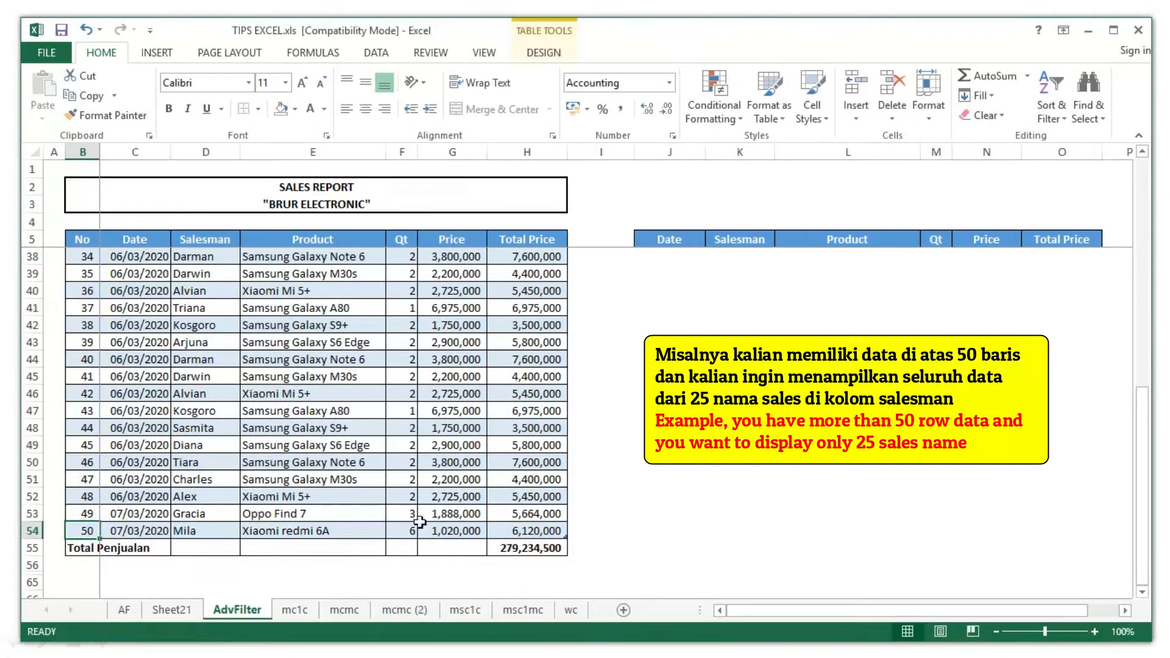
scroll(125, 527, "up", 11)
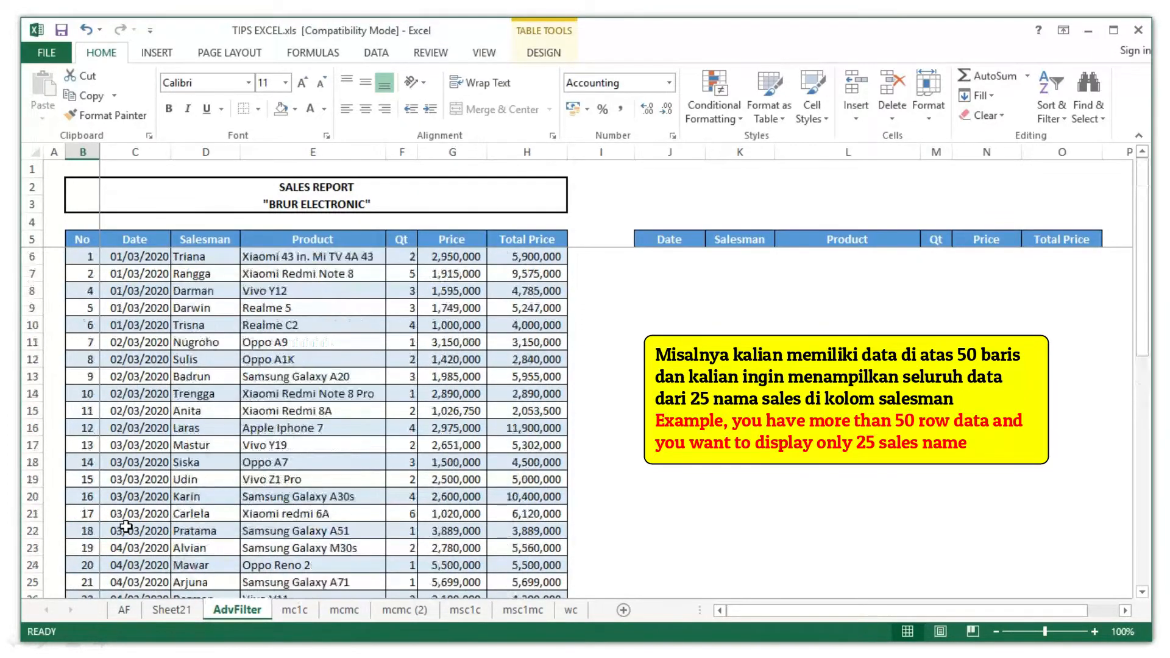
scroll(126, 526, "down", 12)
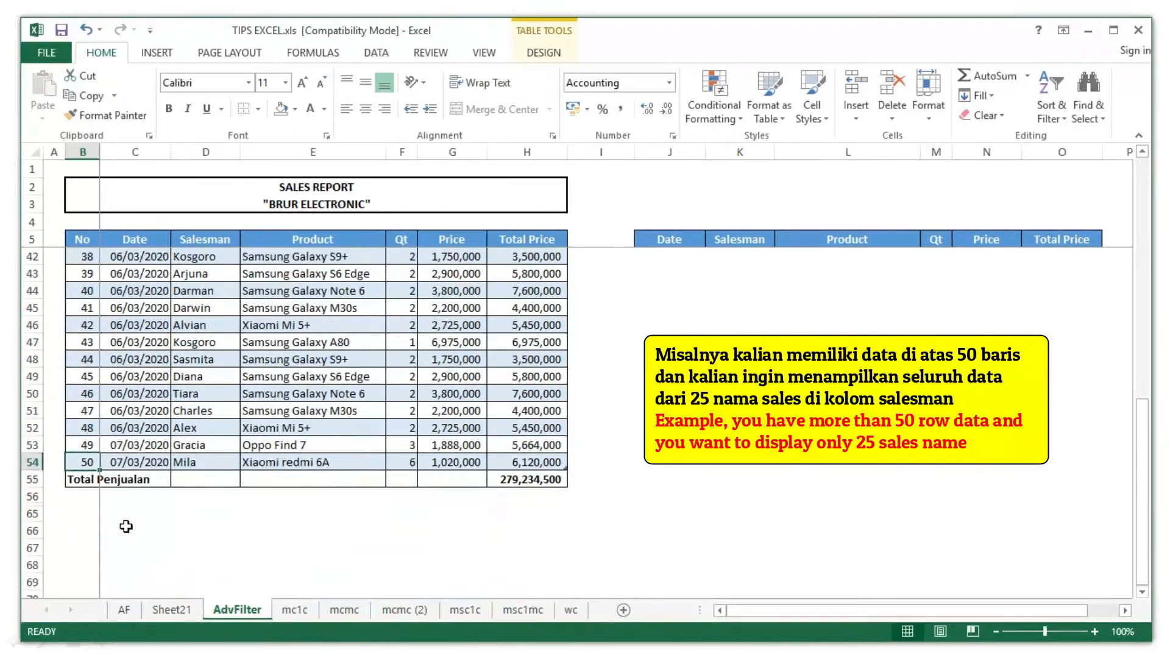
scroll(725, 295, "up", 1)
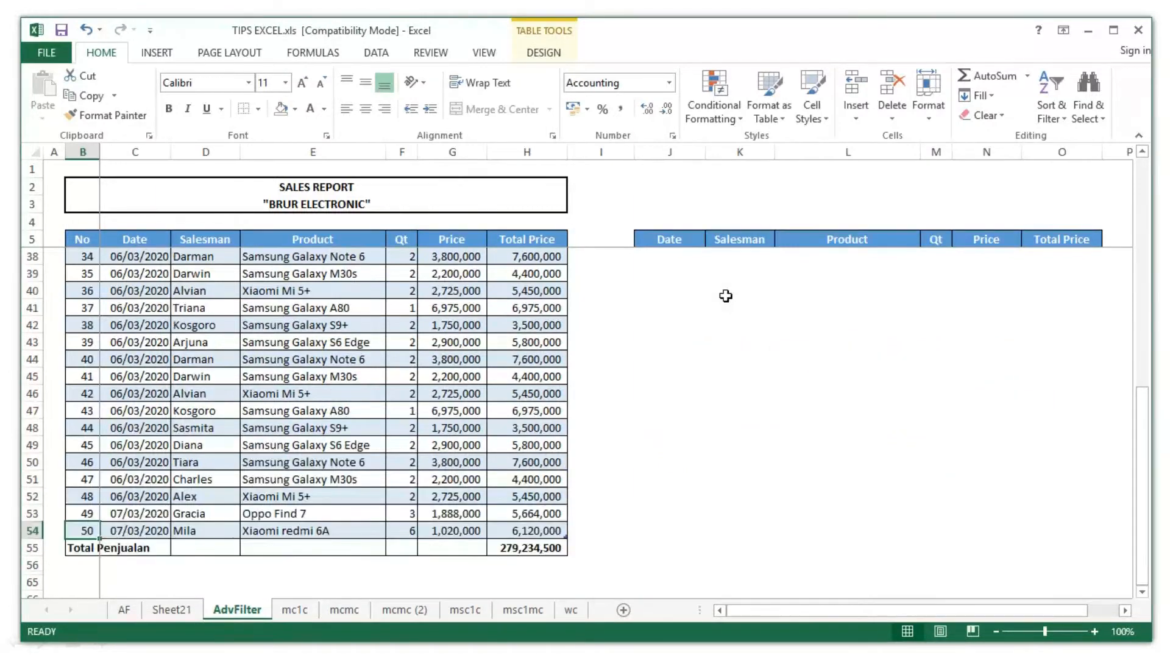
scroll(740, 259, "up", 11)
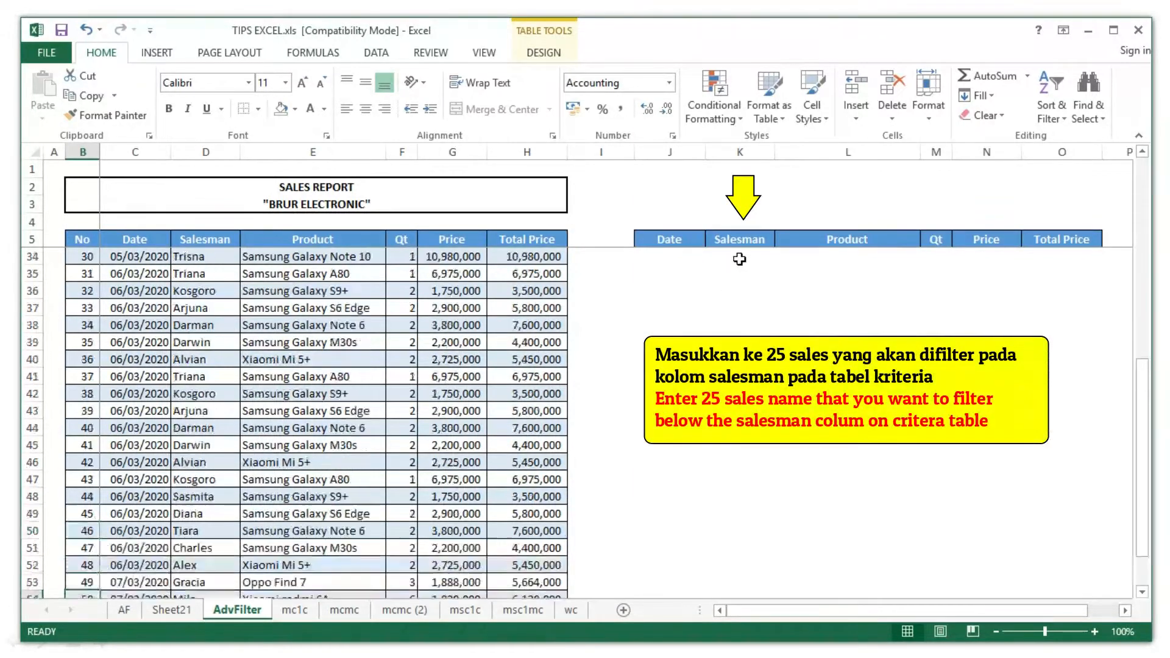
left_click(739, 259)
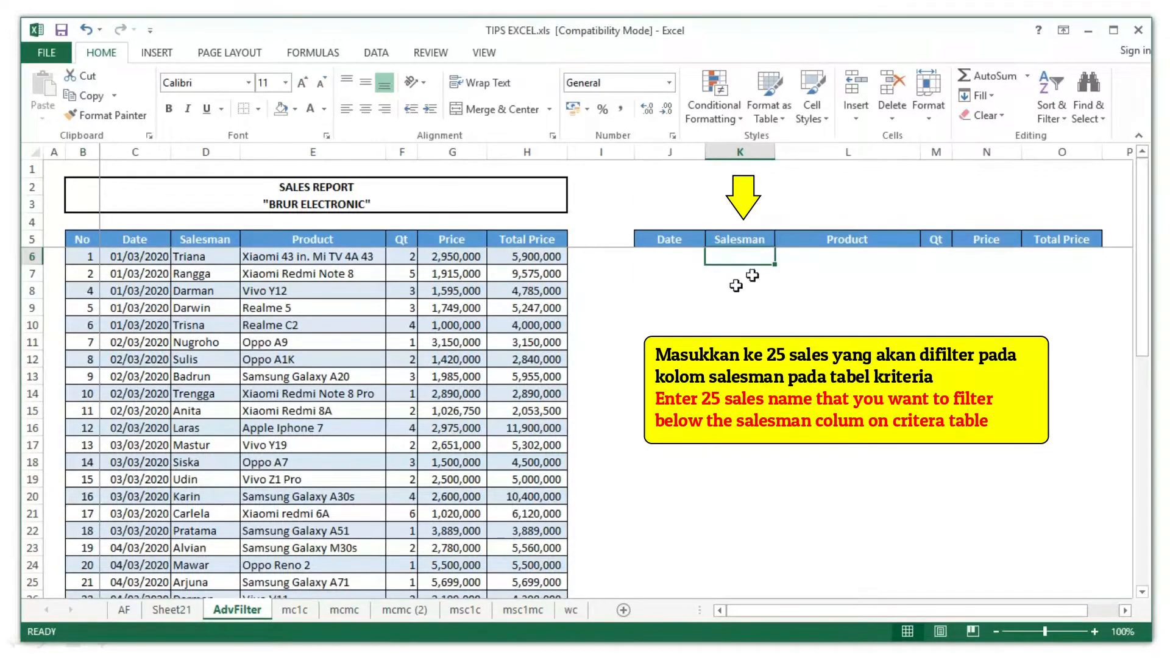
- Copy the 25 names from Sheet21 D3:D27 and paste them into K6:K30
left_click(172, 610)
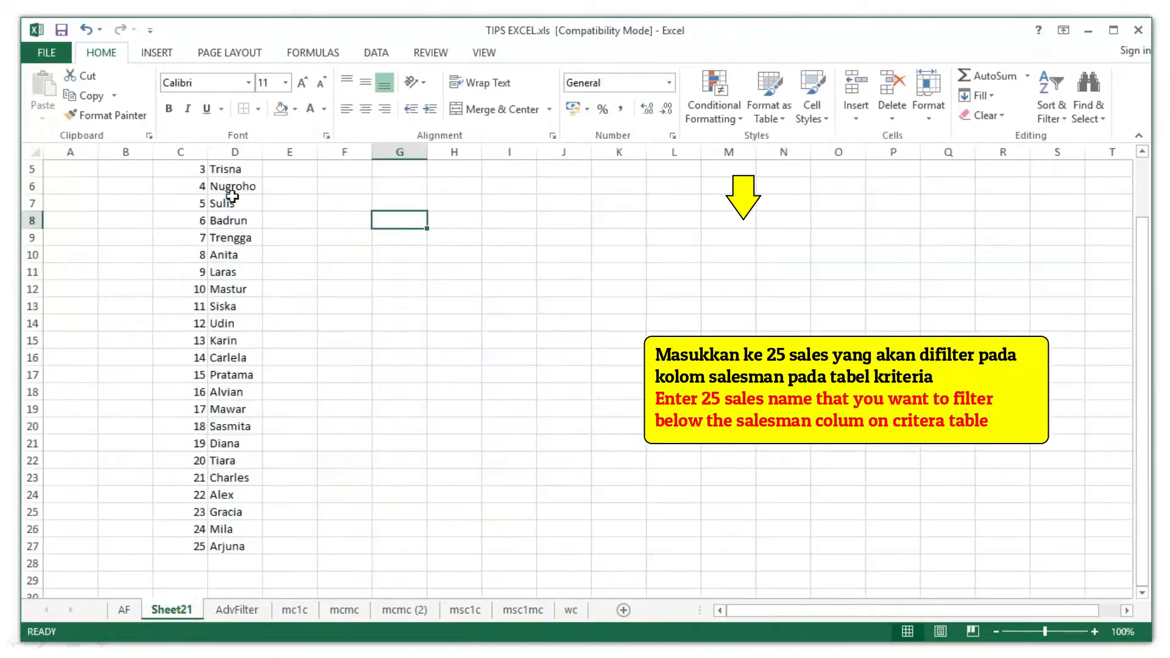
scroll(232, 195, "up", 2)
left_click_drag(230, 198, 235, 407)
key("ctrl+c")
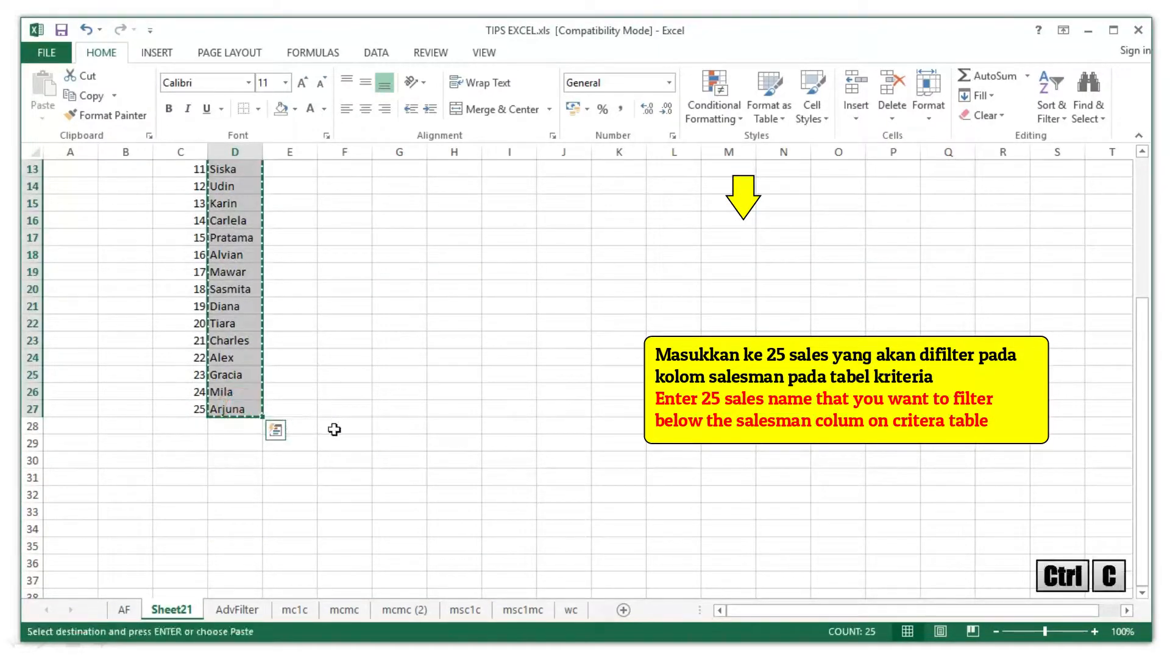
left_click(237, 610)
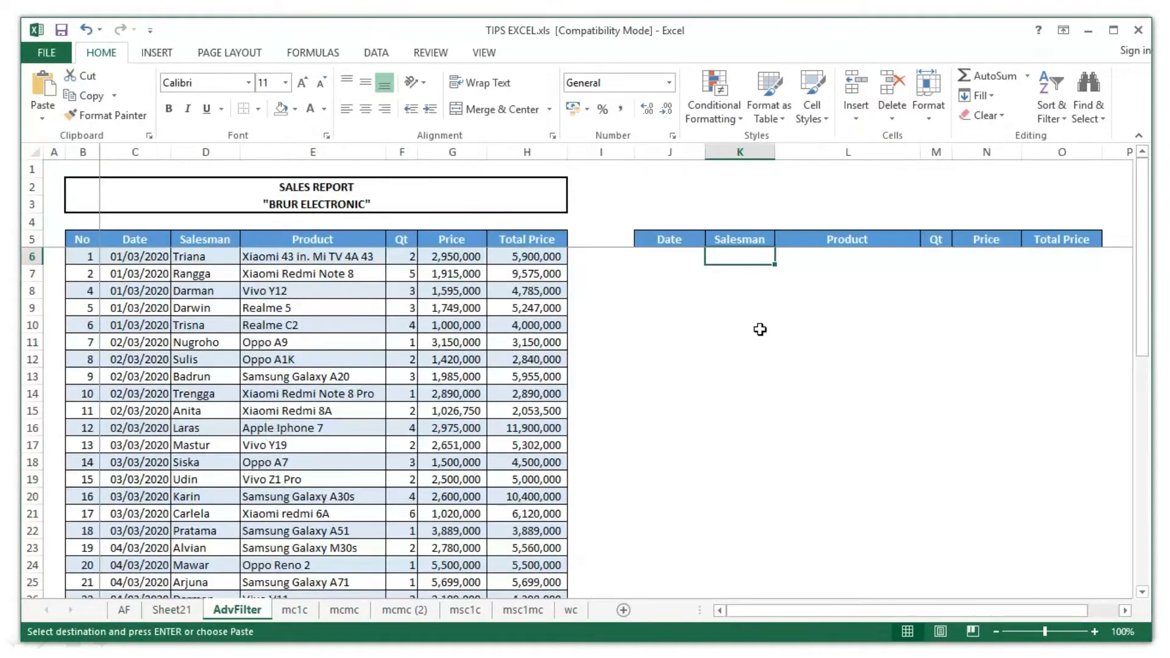
key("ctrl+v")
scroll(765, 332, "down", 3)
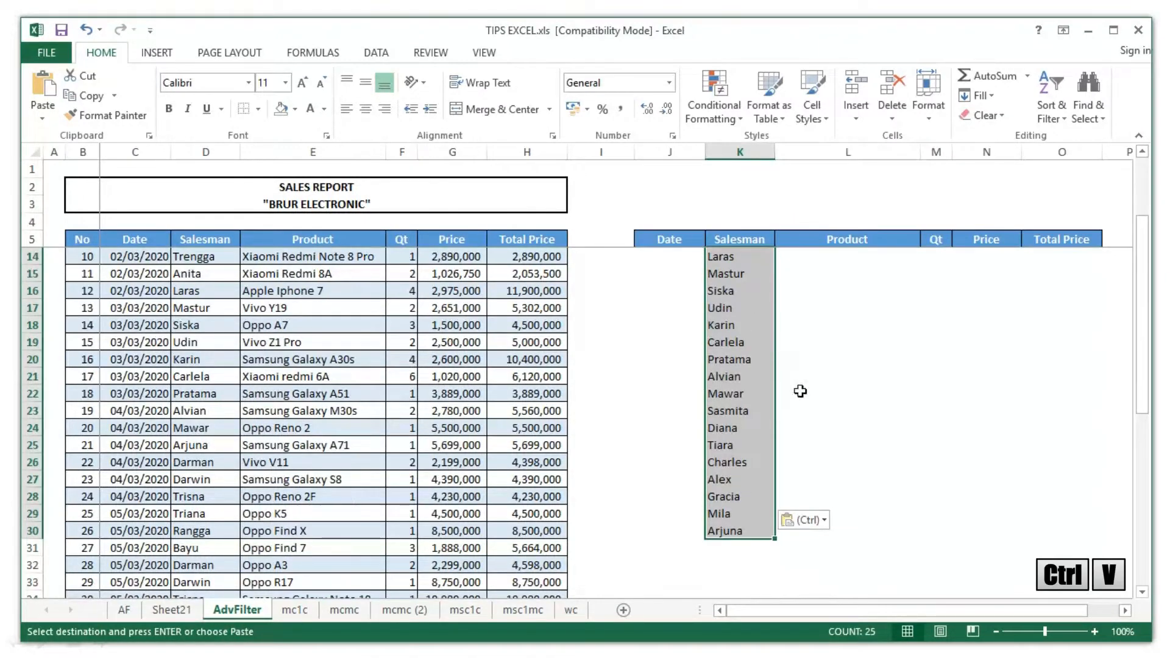
scroll(800, 391, "up", 3)
left_click(728, 261)
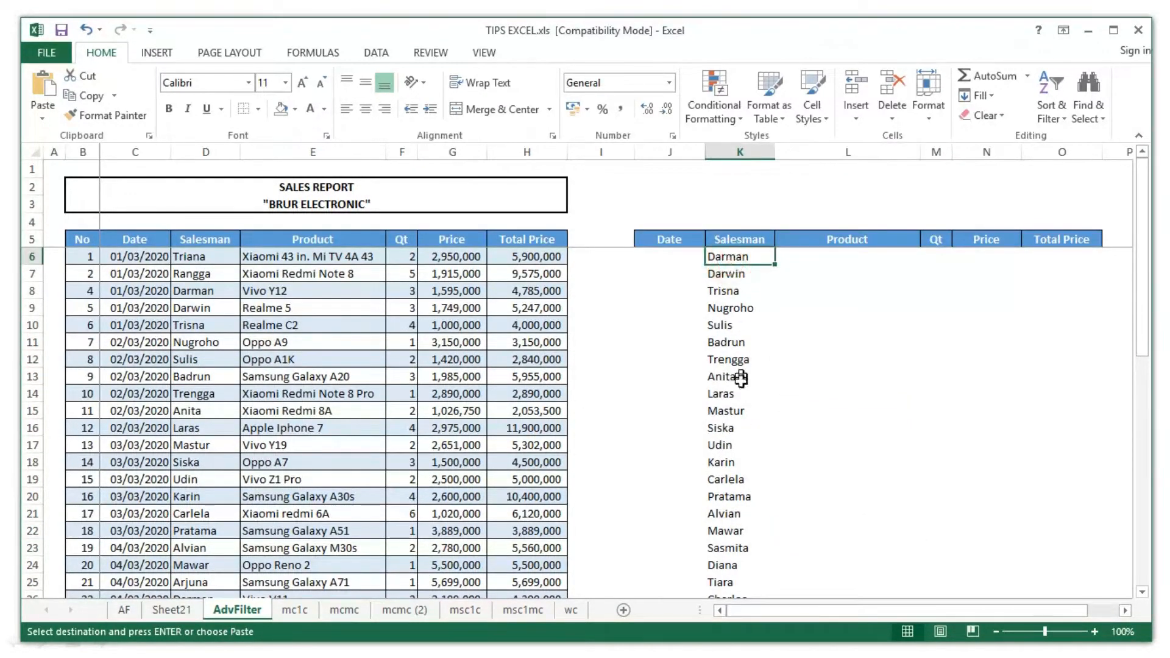
scroll(741, 379, "down", 5)
left_click(657, 416)
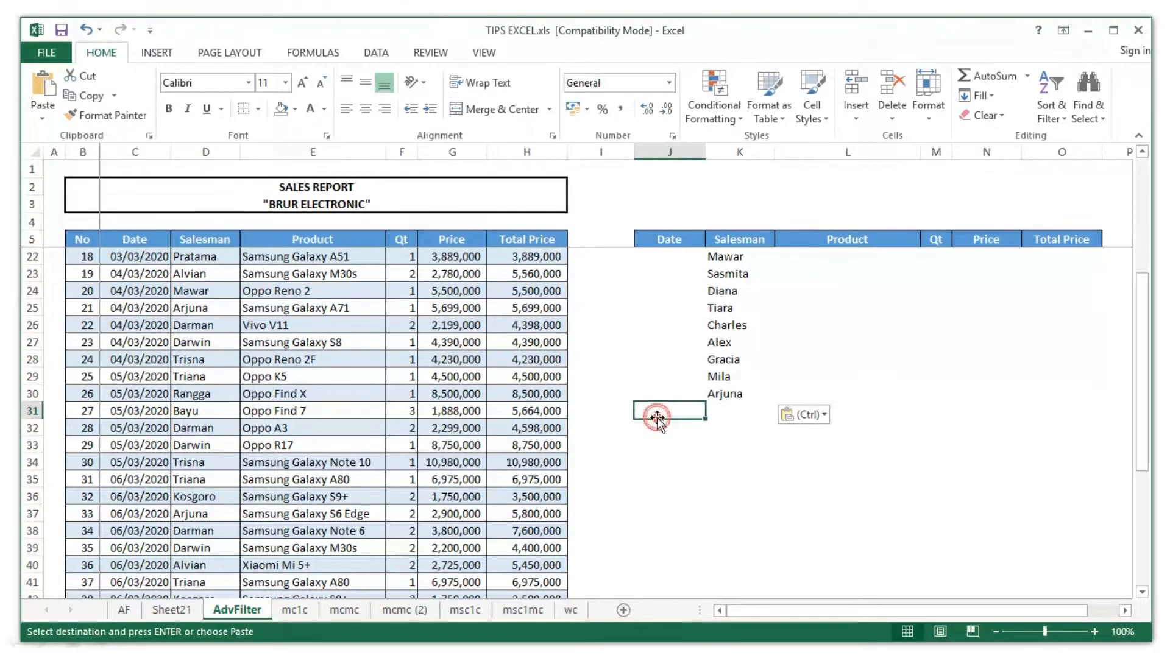
left_click(657, 439)
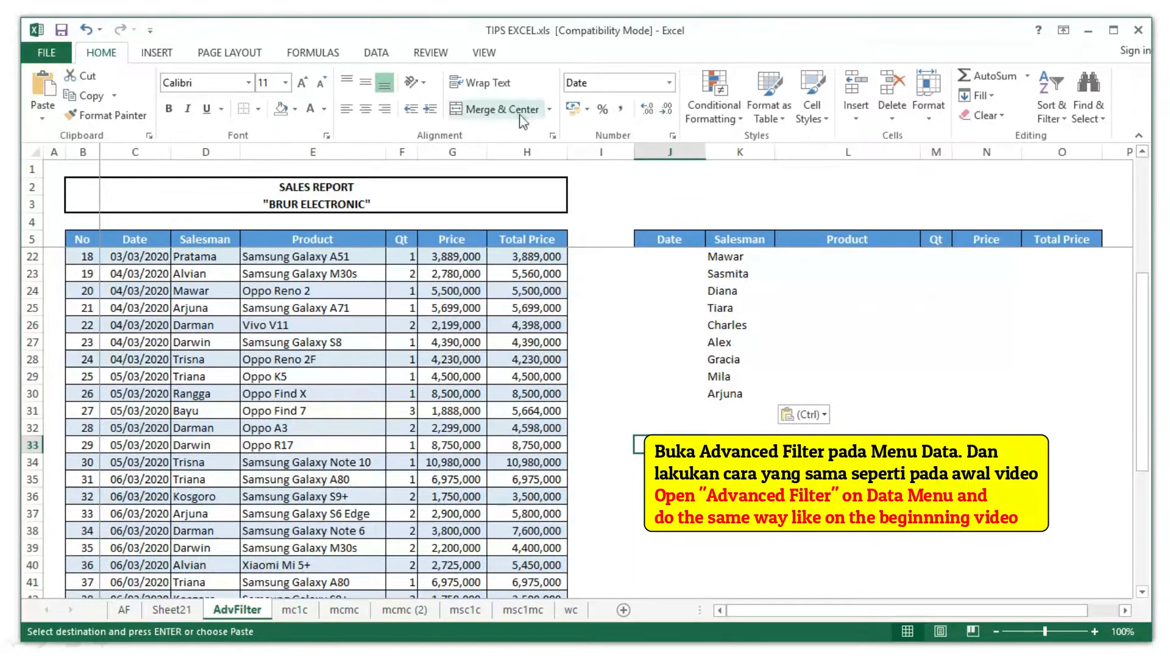
- In Advanced Filter, choose Copy to another location with list range C5:H54
left_click(376, 54)
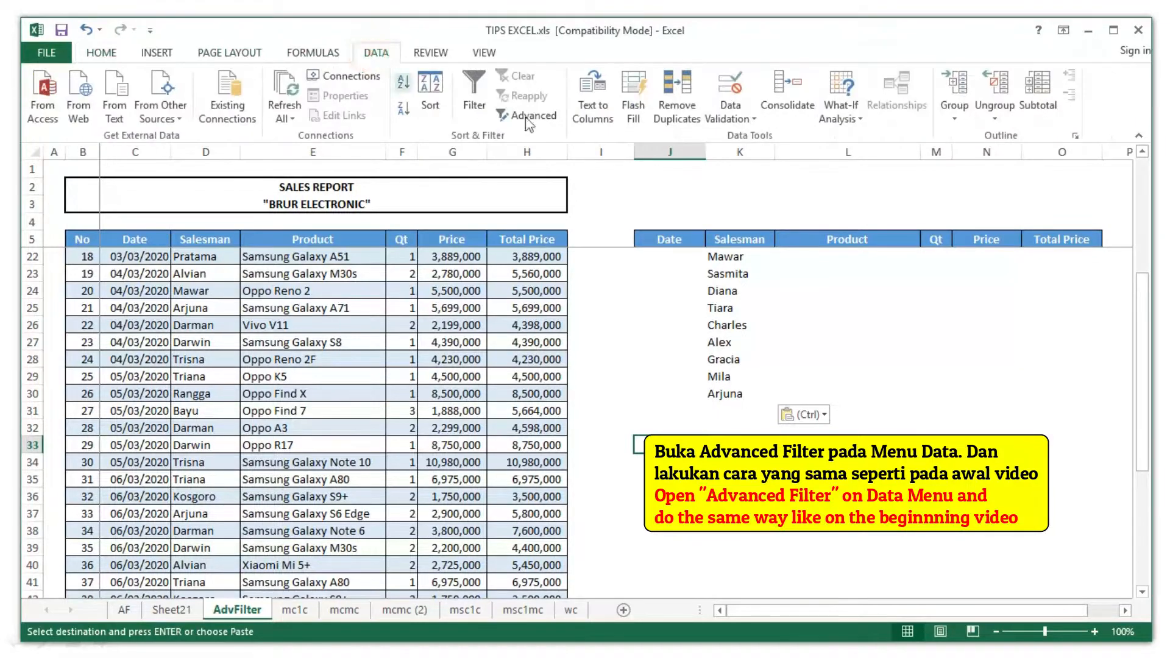
left_click(526, 115)
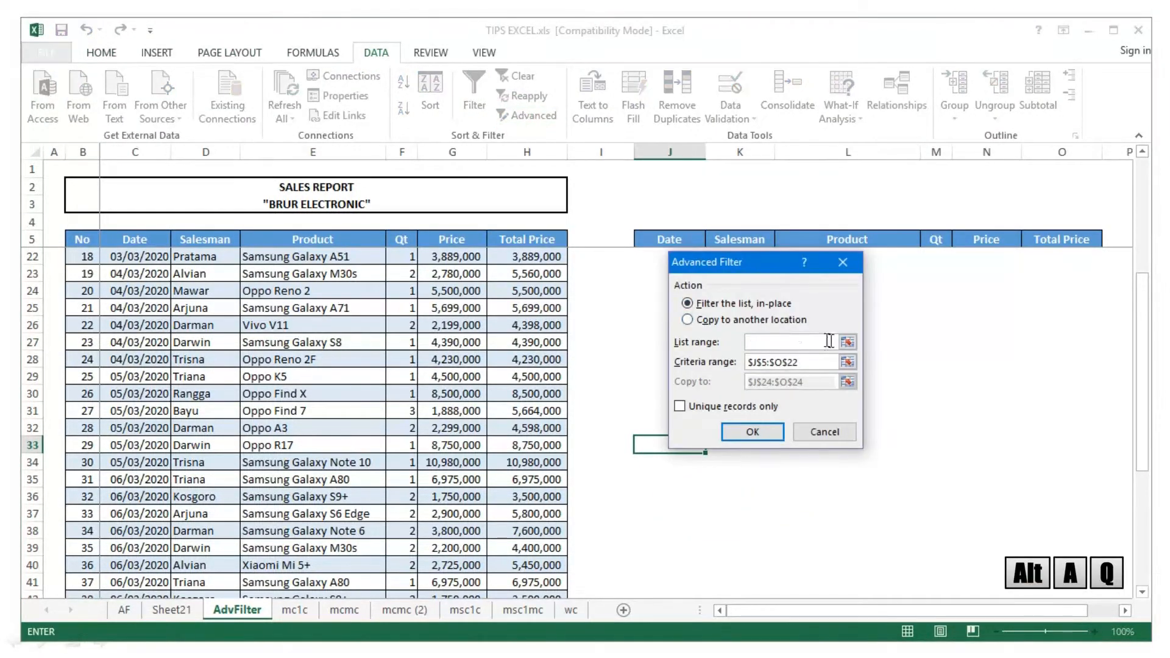
left_click(688, 320)
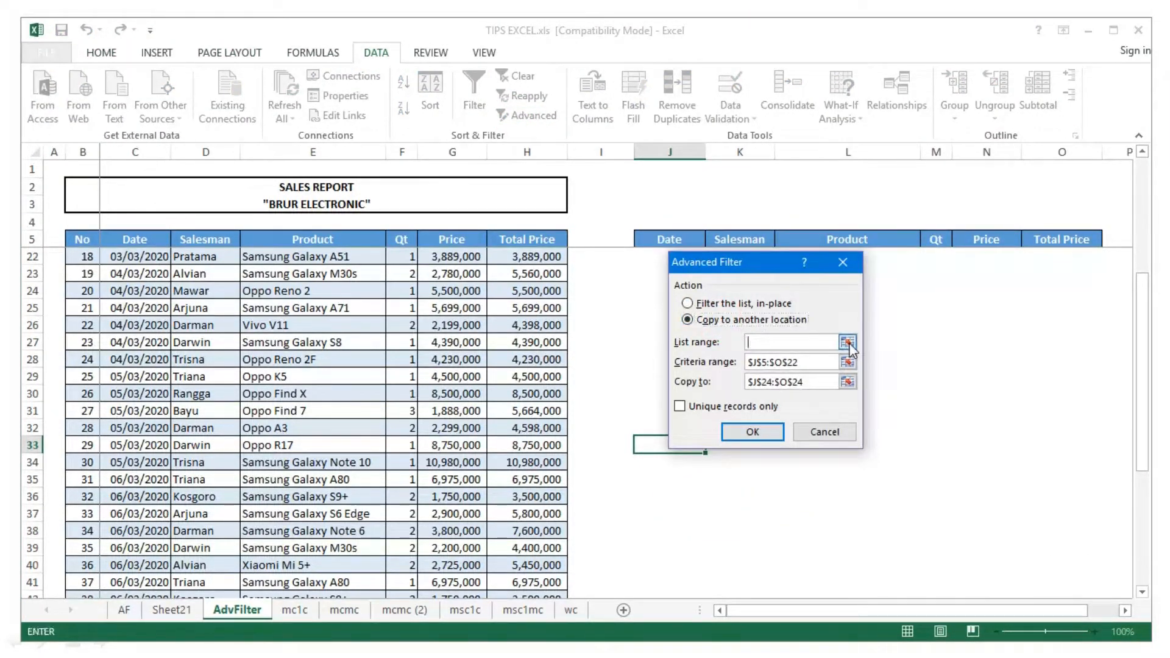
left_click(847, 342)
scroll(334, 309, "up", 5)
left_click(152, 241)
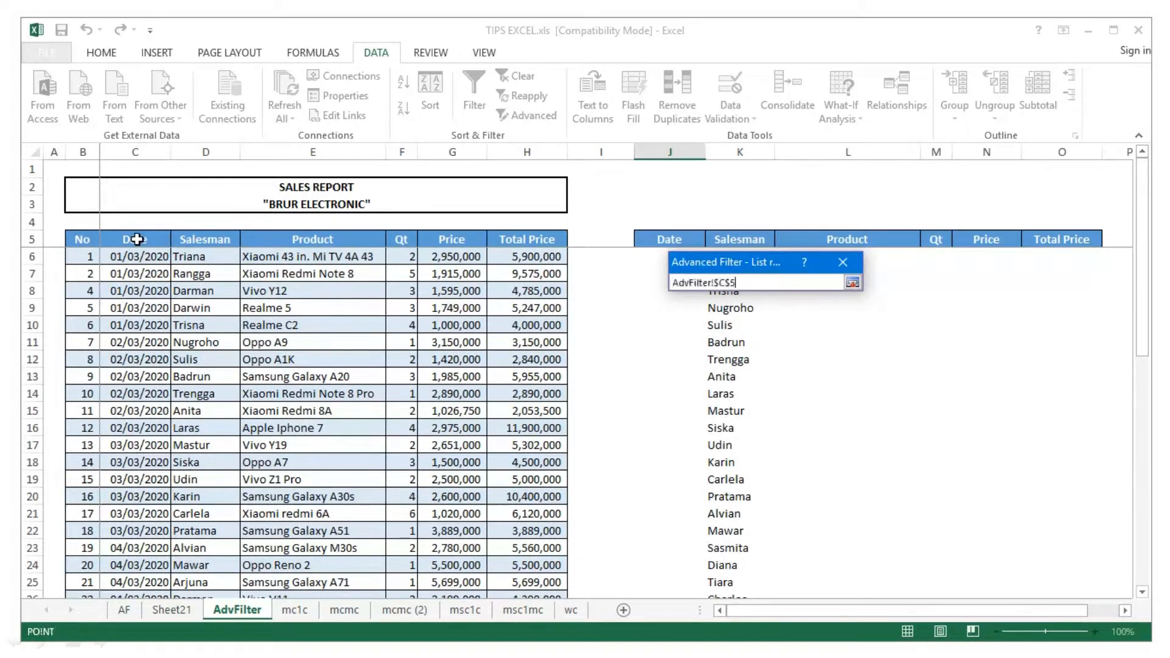
scroll(524, 439, "down", 13)
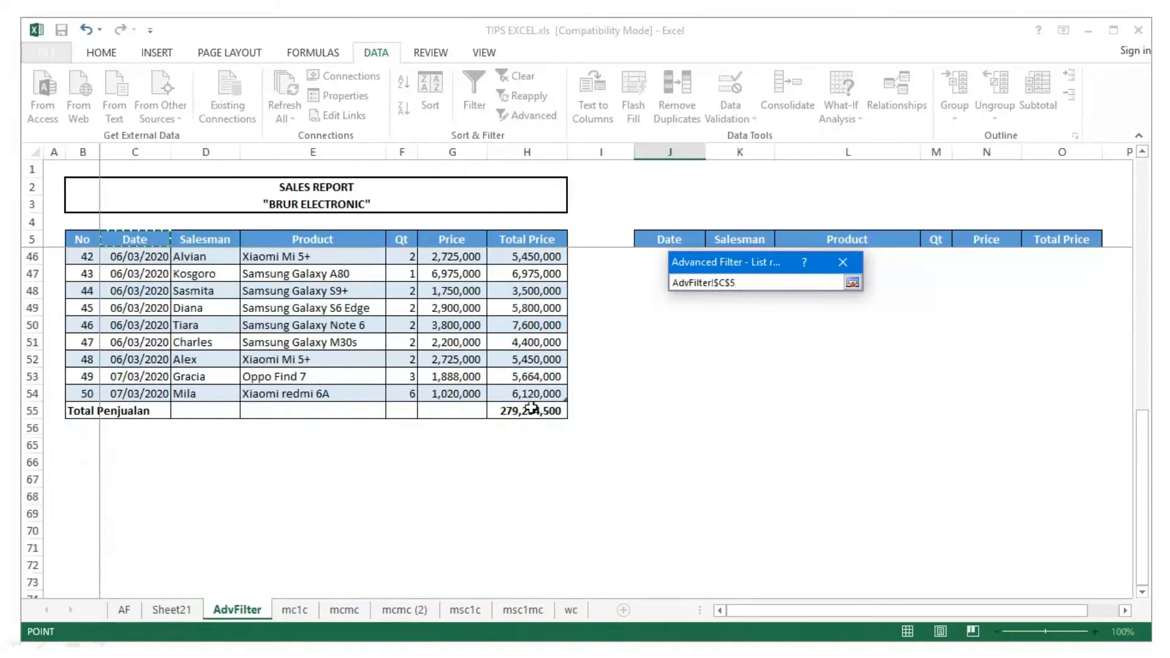
left_click_drag(532, 398, 577, 385)
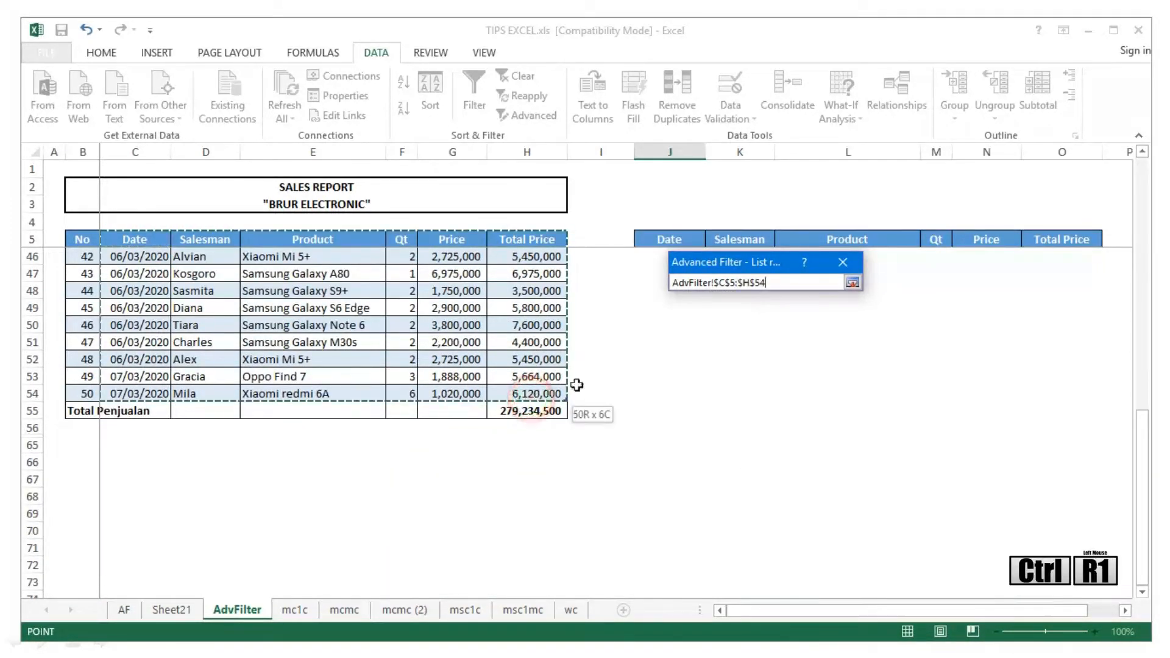
left_click(853, 284)
- Set criteria range J5:O30 and output J32, run the filter and review the copied rows
left_click(846, 361)
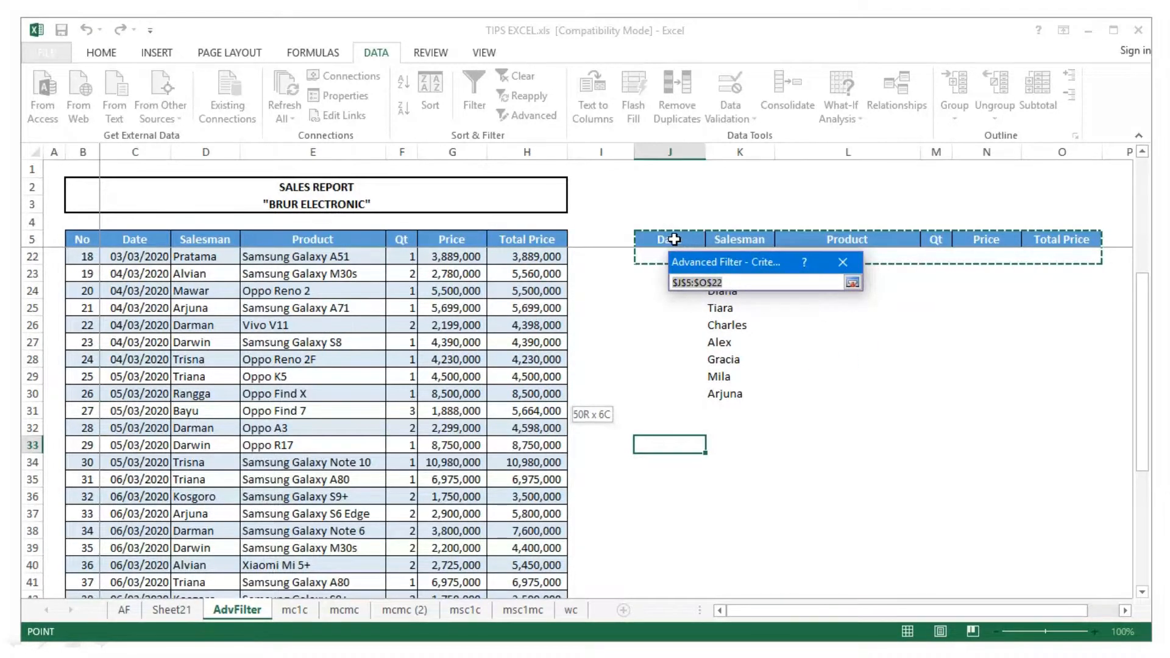
left_click_drag(674, 240, 1030, 533)
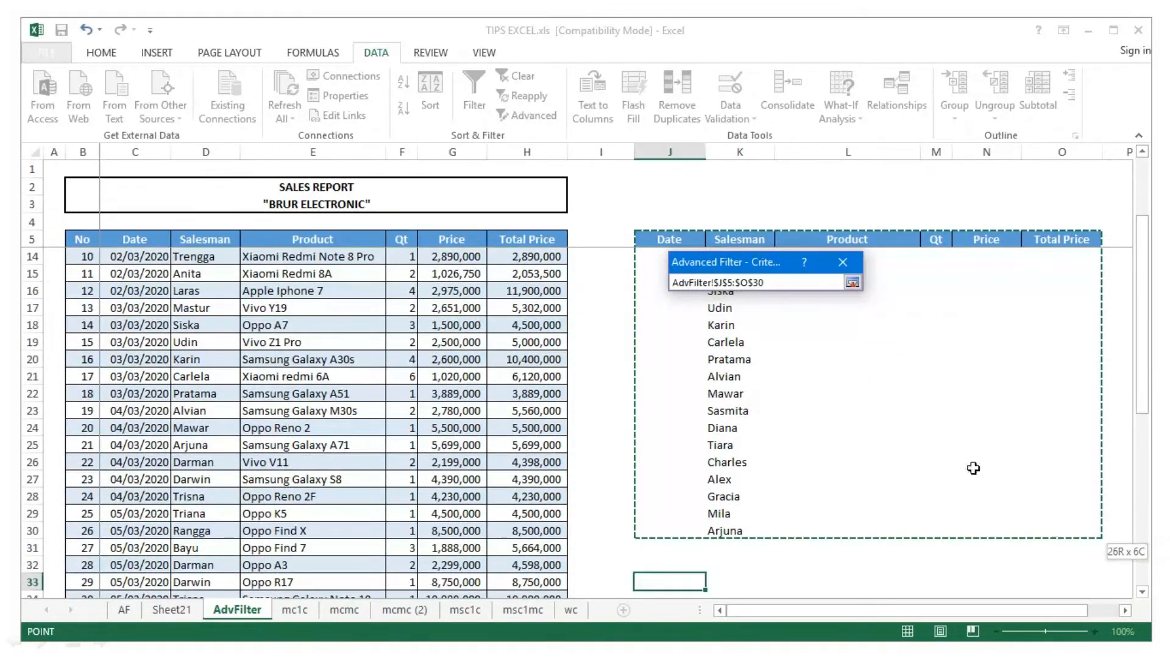
left_click(854, 283)
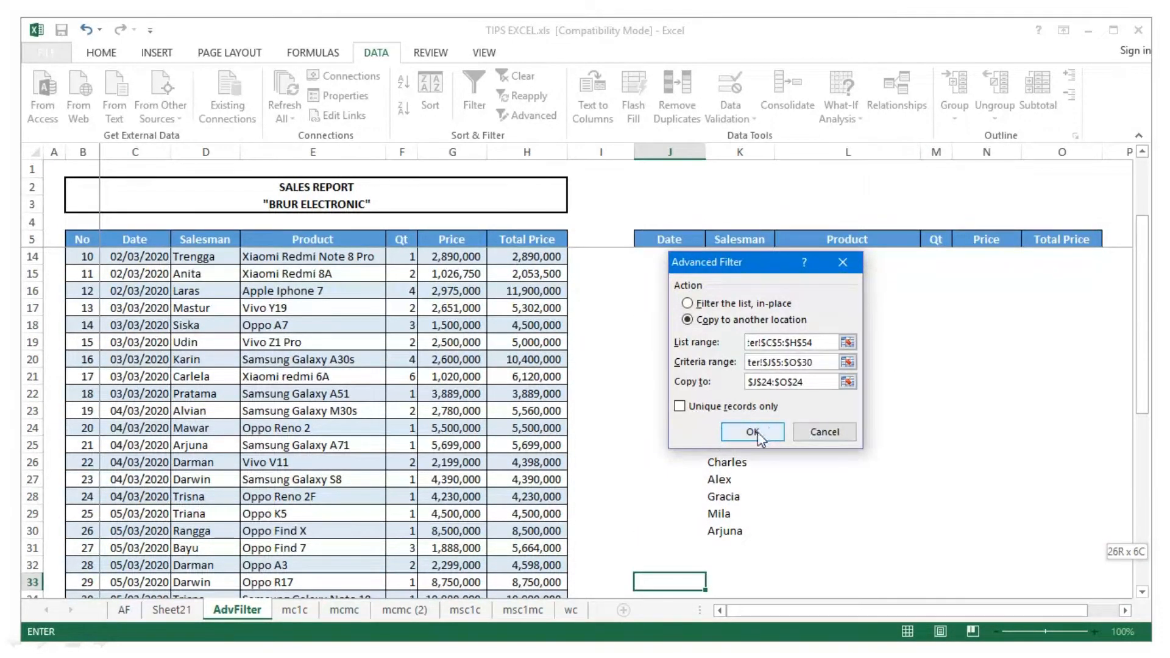
left_click(848, 382)
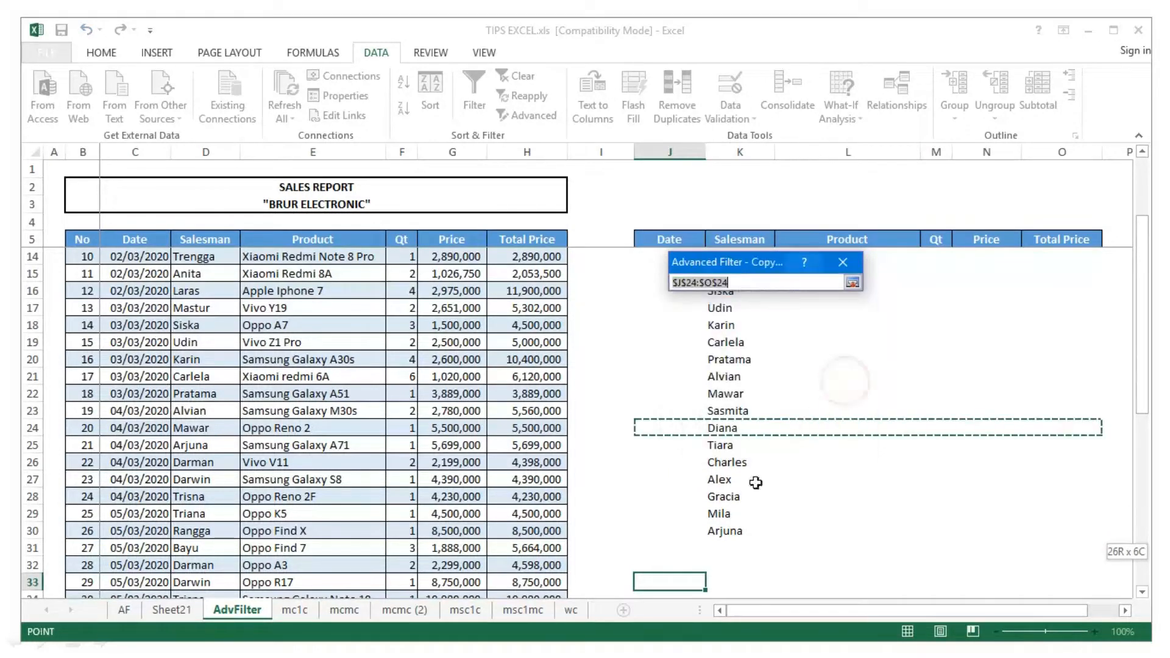
left_click(656, 580)
left_click(654, 565)
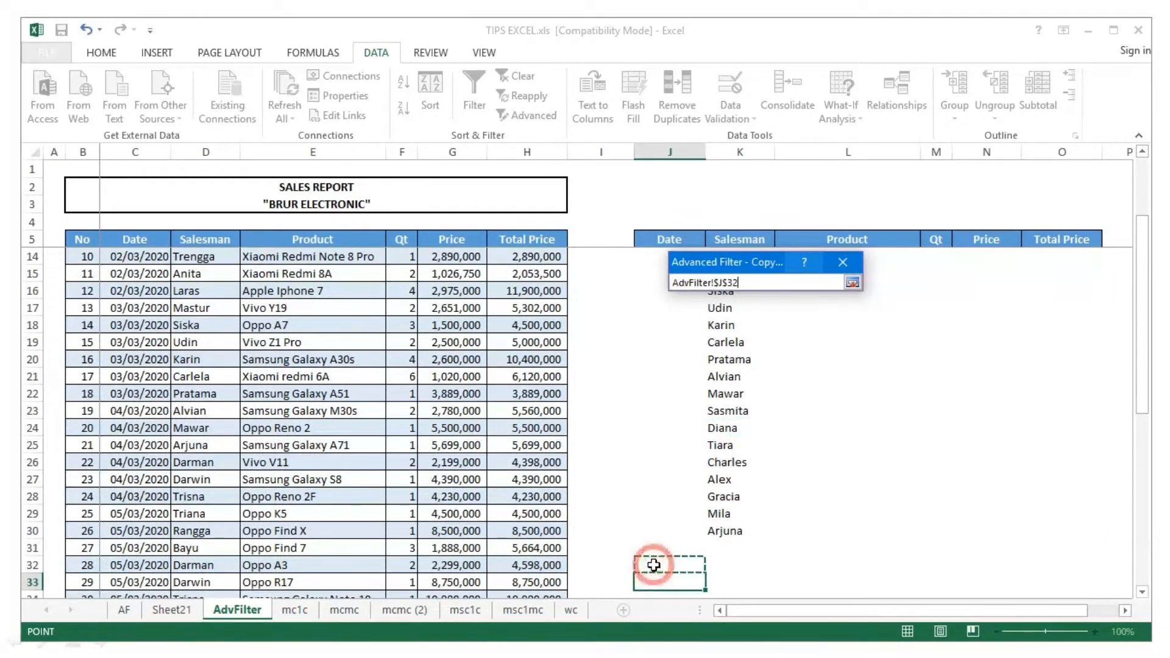
left_click(853, 283)
left_click(770, 433)
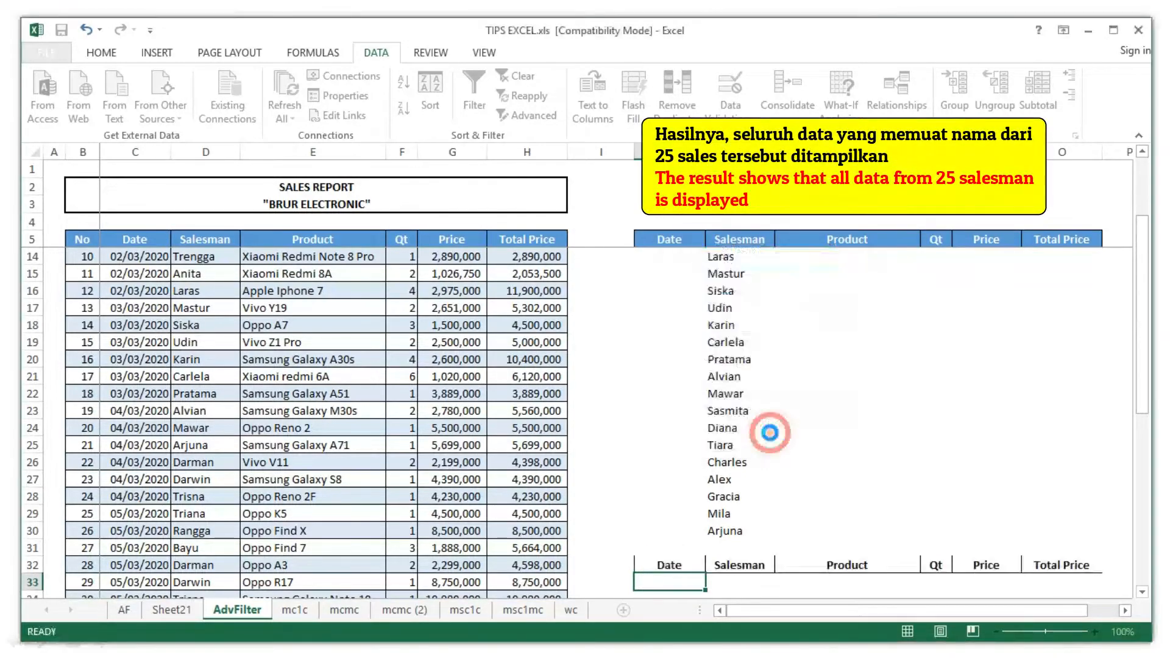
scroll(734, 433, "down", 7)
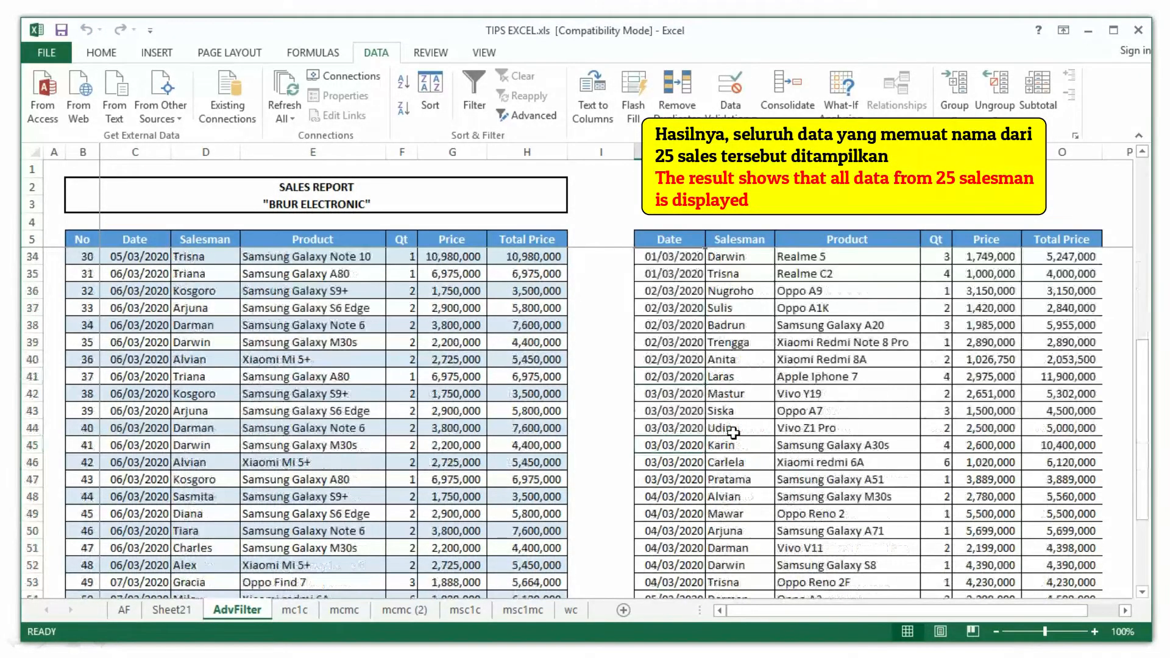
scroll(733, 433, "down", 1)
scroll(734, 433, "down", 4)
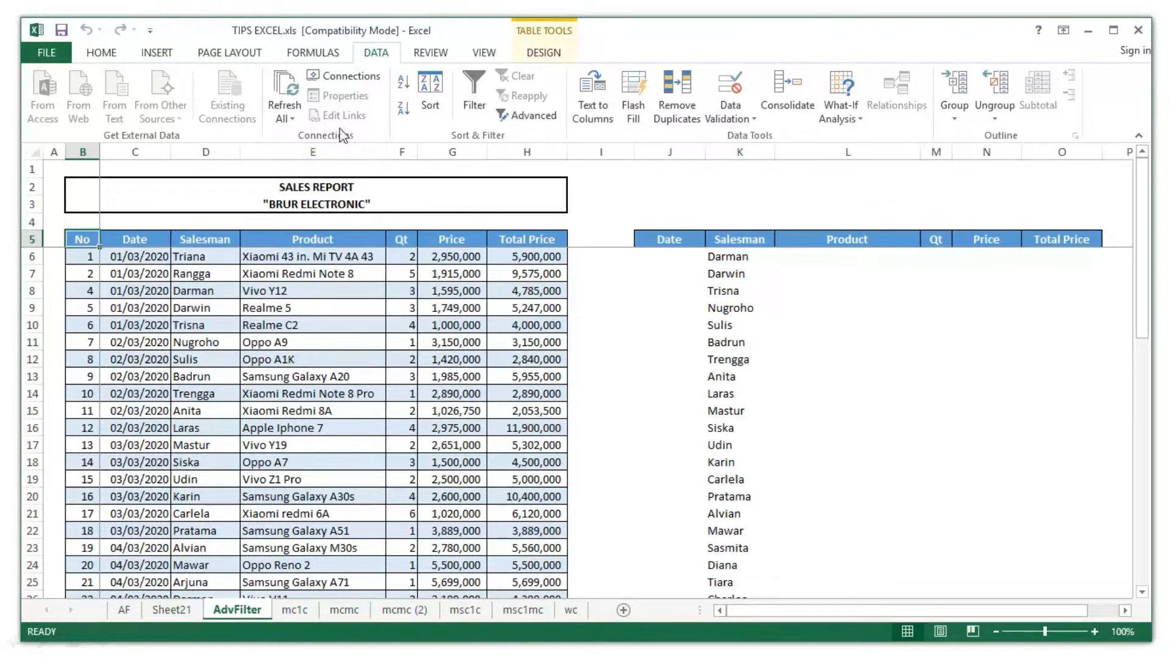
- Turn on AutoFilter and tick only Darman, Darwin and Triana in the Salesman dropdown
key("ctrl+shift+l")
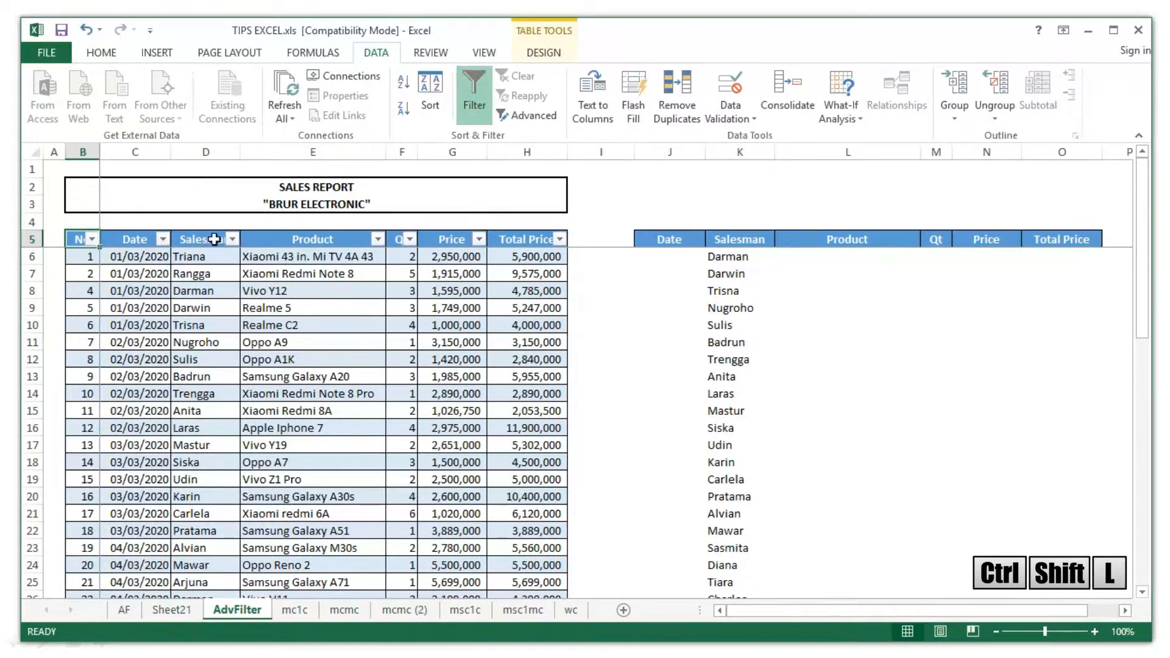
left_click(233, 239)
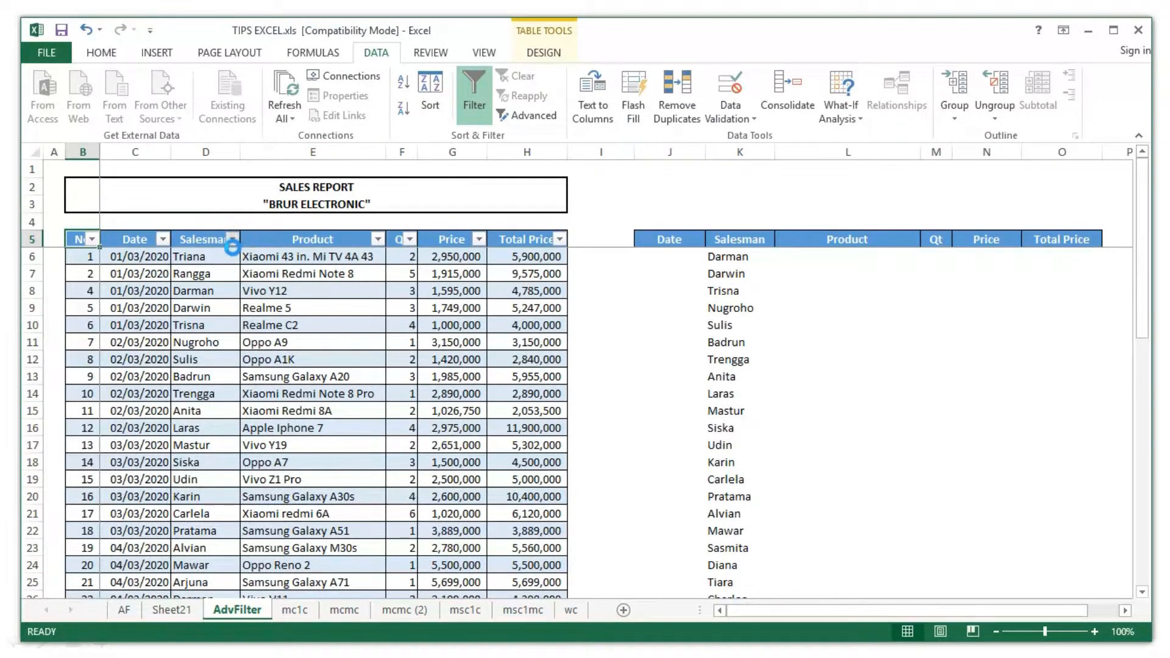
left_click(61, 405)
scroll(120, 487, "down", 1)
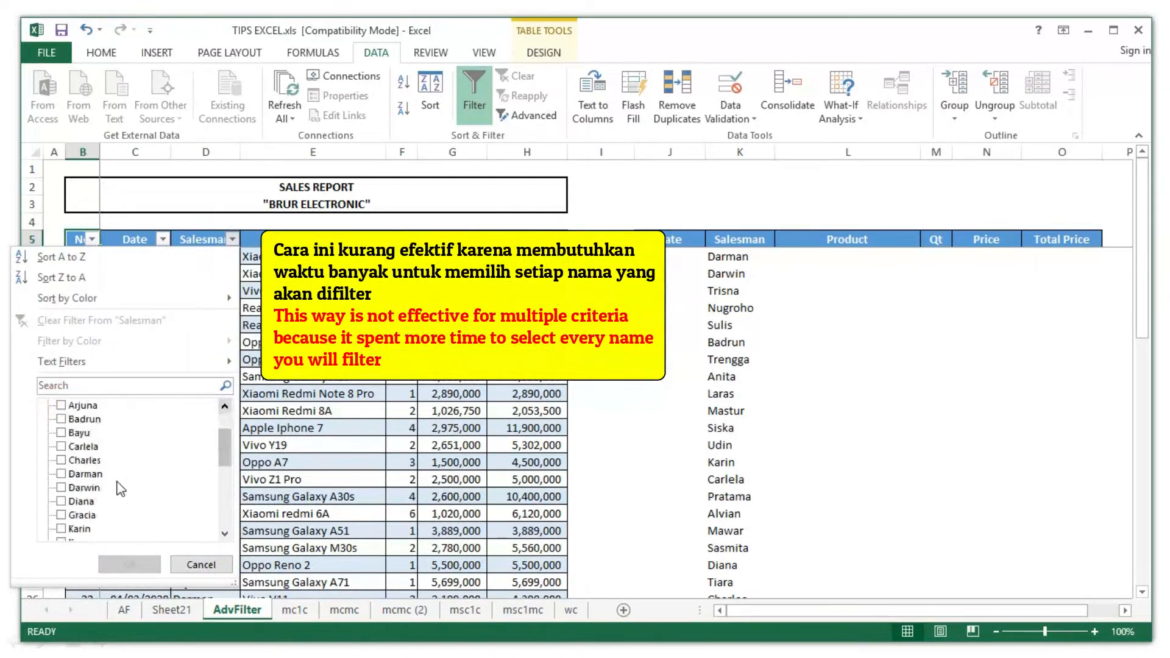
scroll(120, 488, "down", 1)
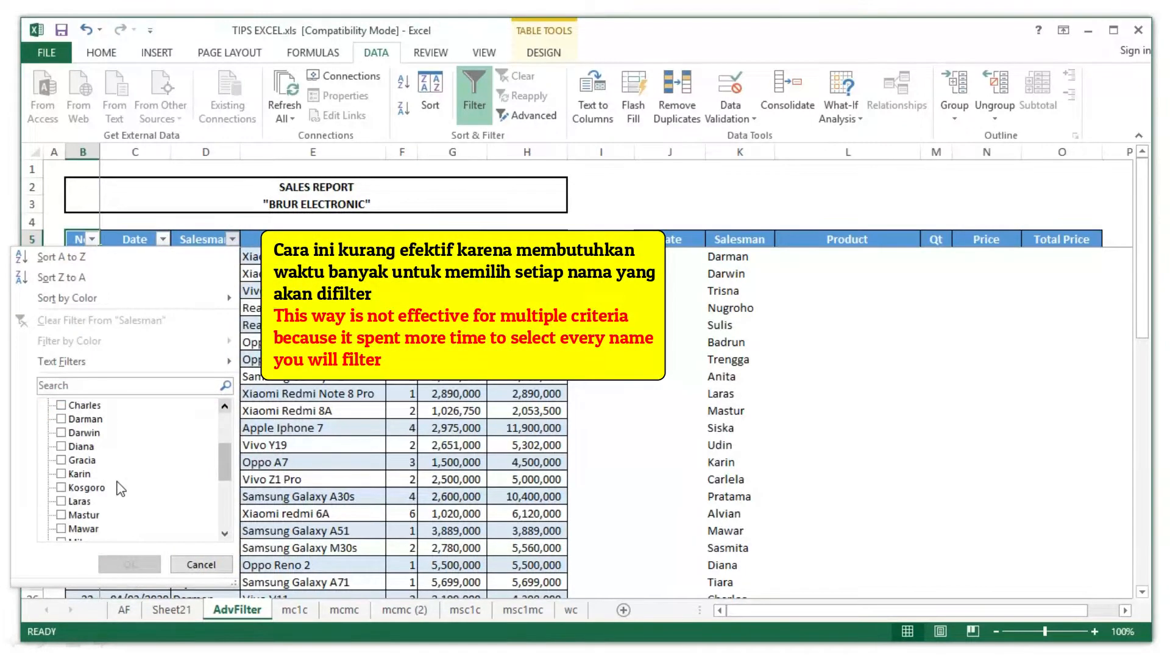
left_click(60, 420)
left_click(60, 433)
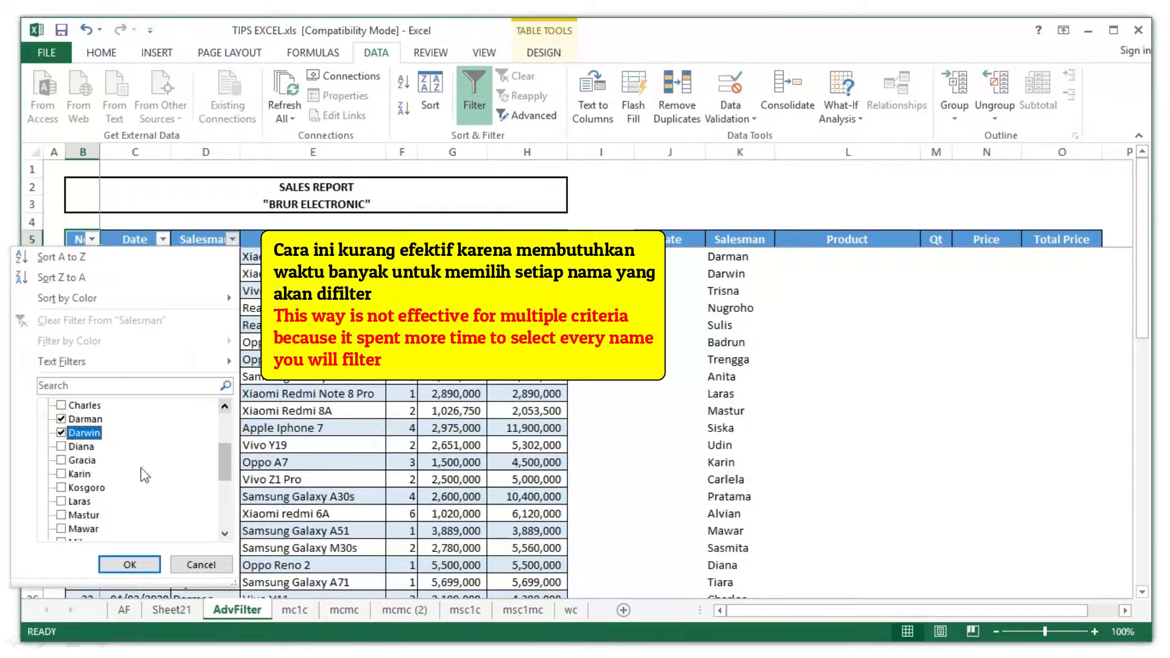
scroll(153, 471, "down", 4)
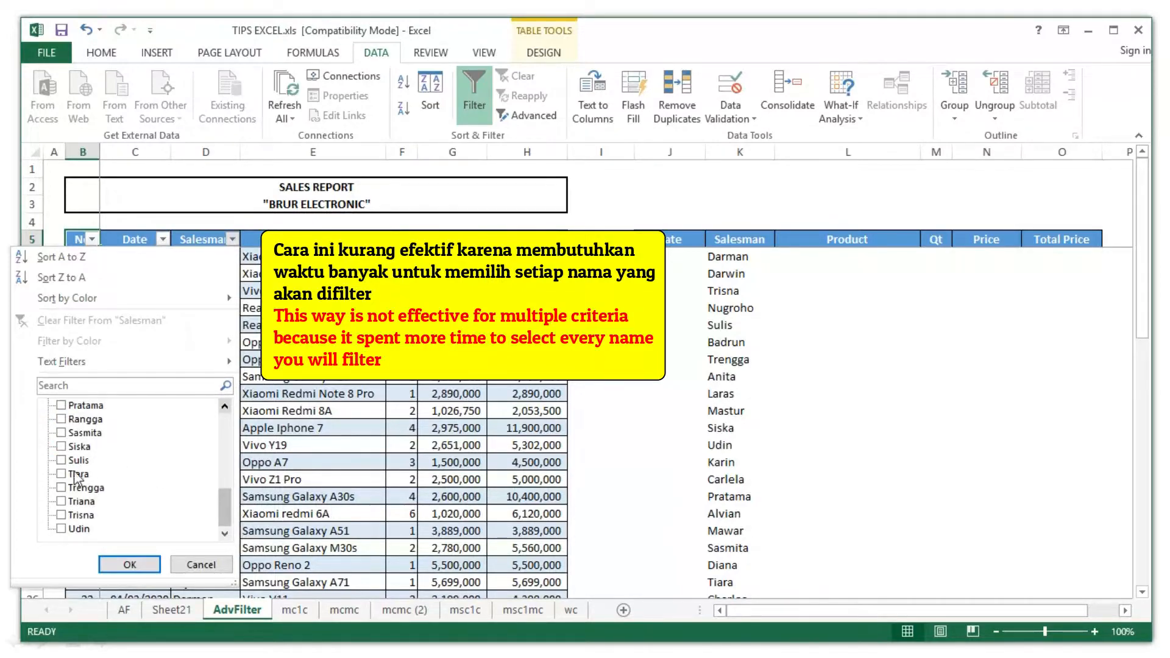
left_click(61, 502)
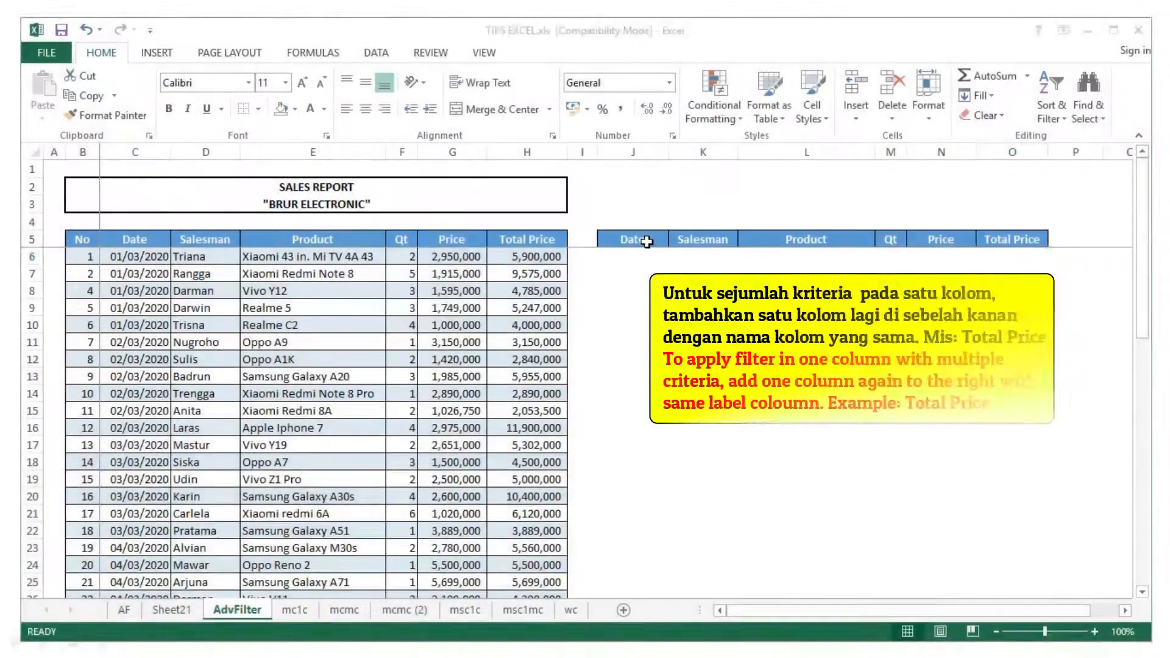
- Copy the Total Price criteria header from O5 into P5
left_click(1008, 240)
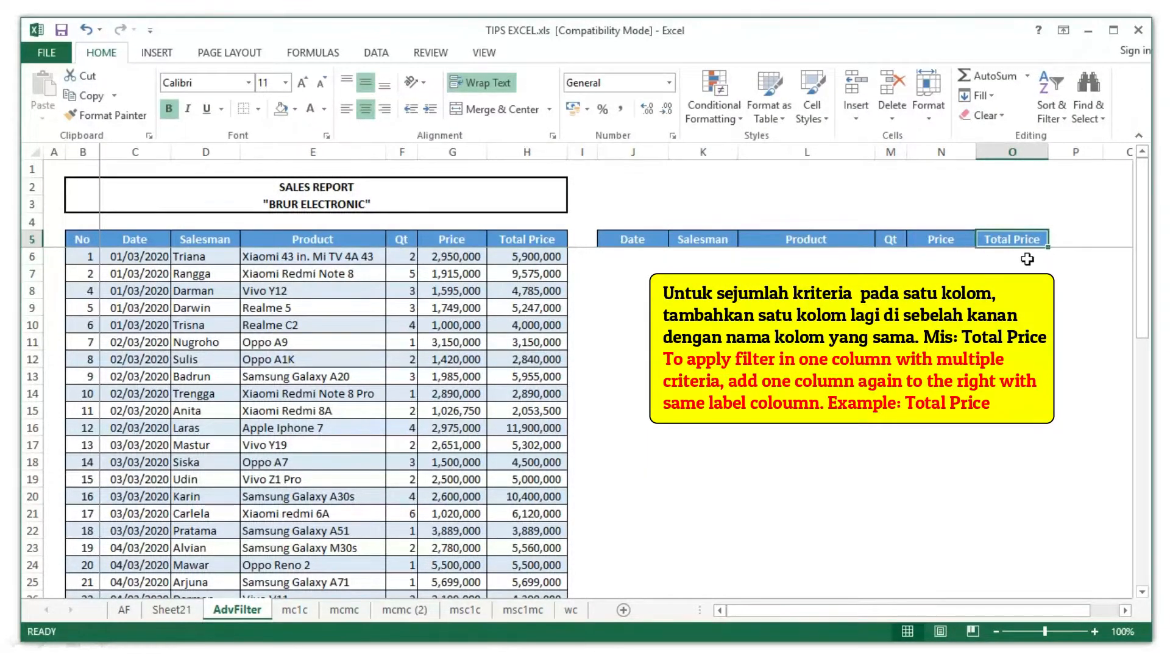
key("ctrl+c")
left_click(1088, 240)
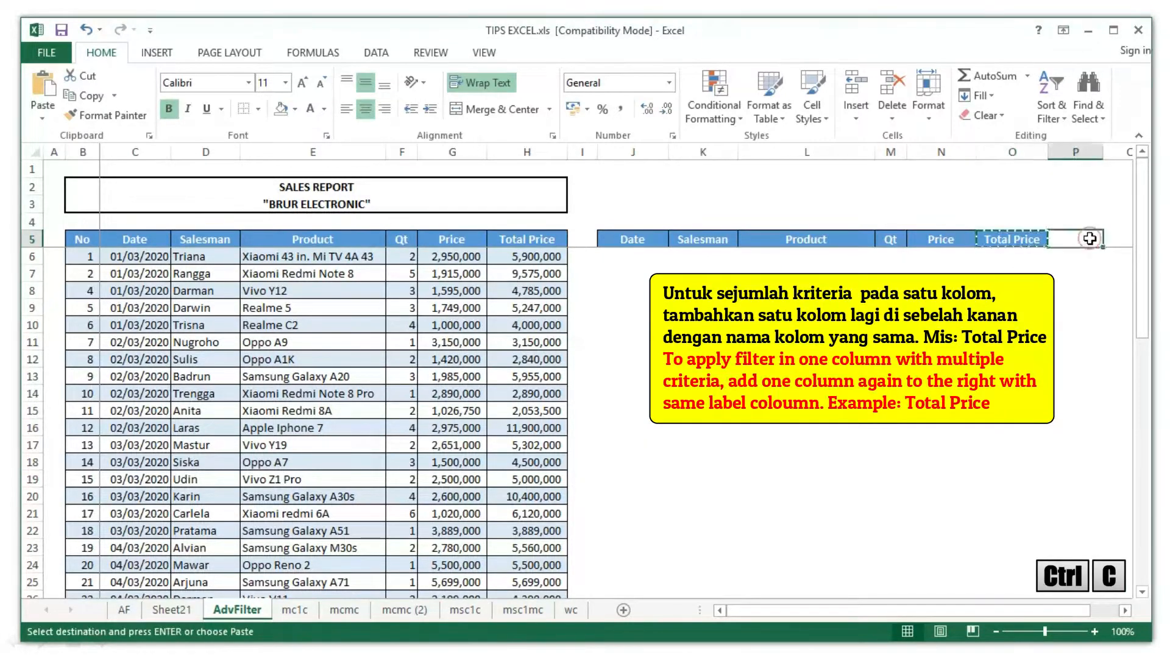
key("ctrl+v")
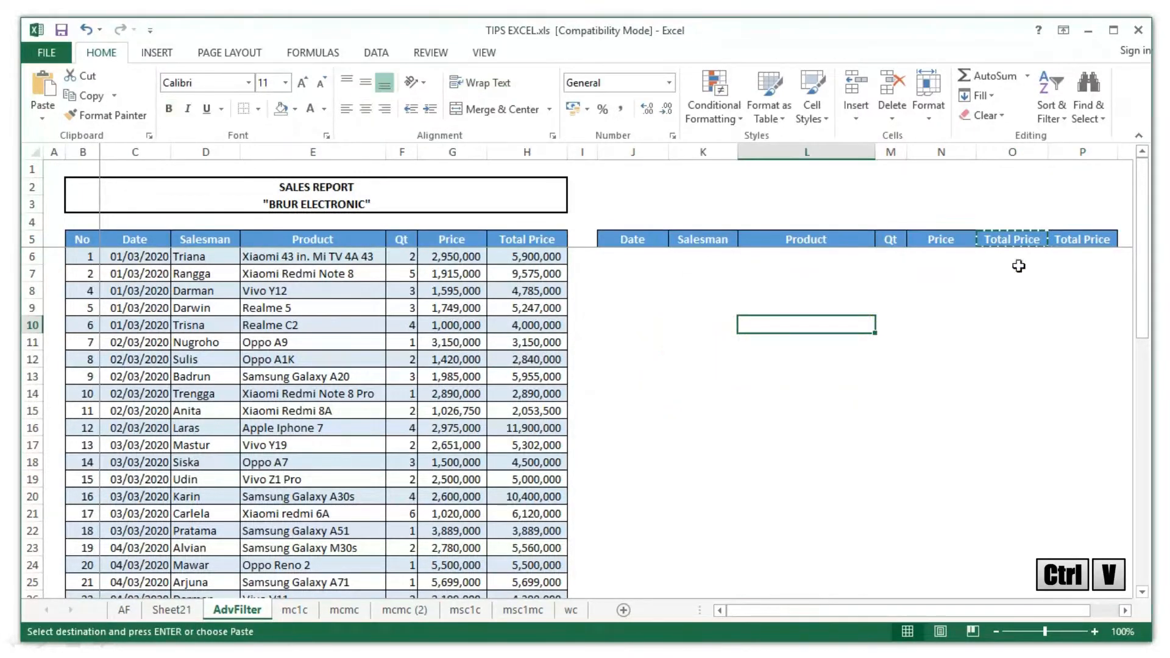
left_click(1054, 256)
- Enter >5000000 in O6 and <10000000 in P6
left_click(1005, 262)
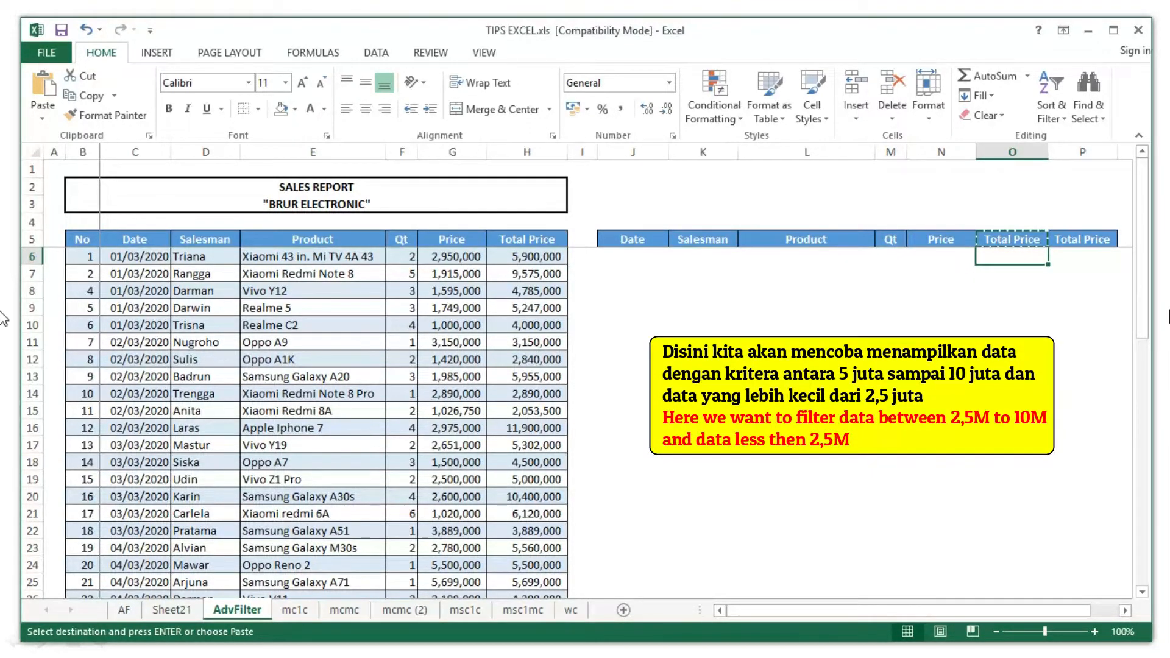
type(">5000")
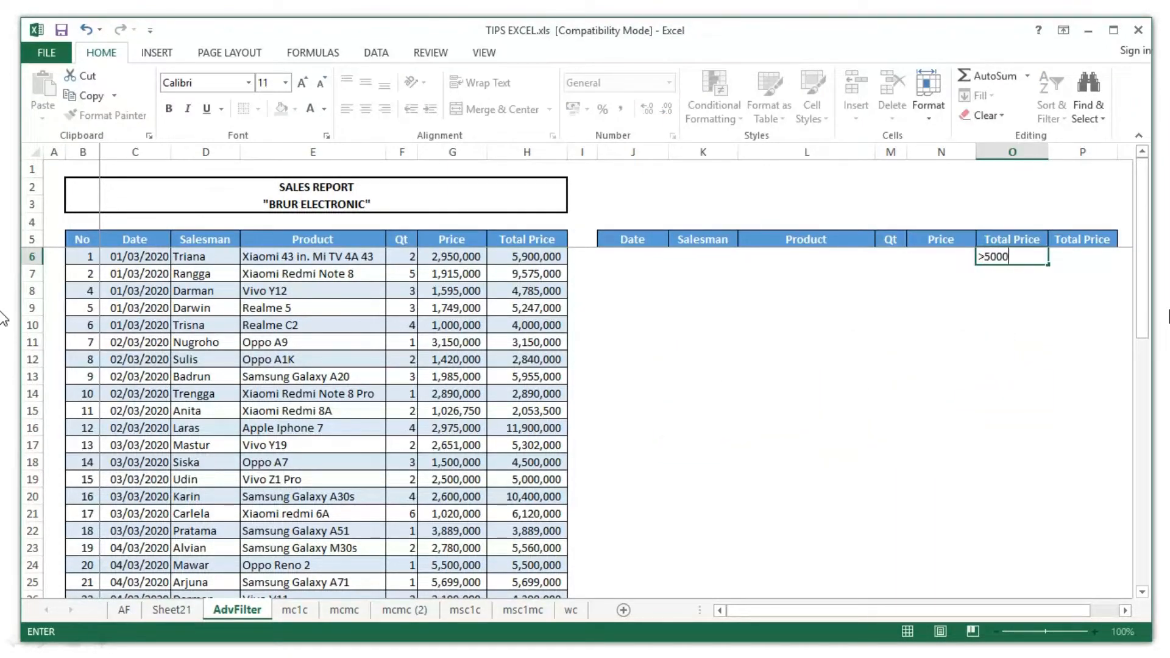
type("000")
key("Return")
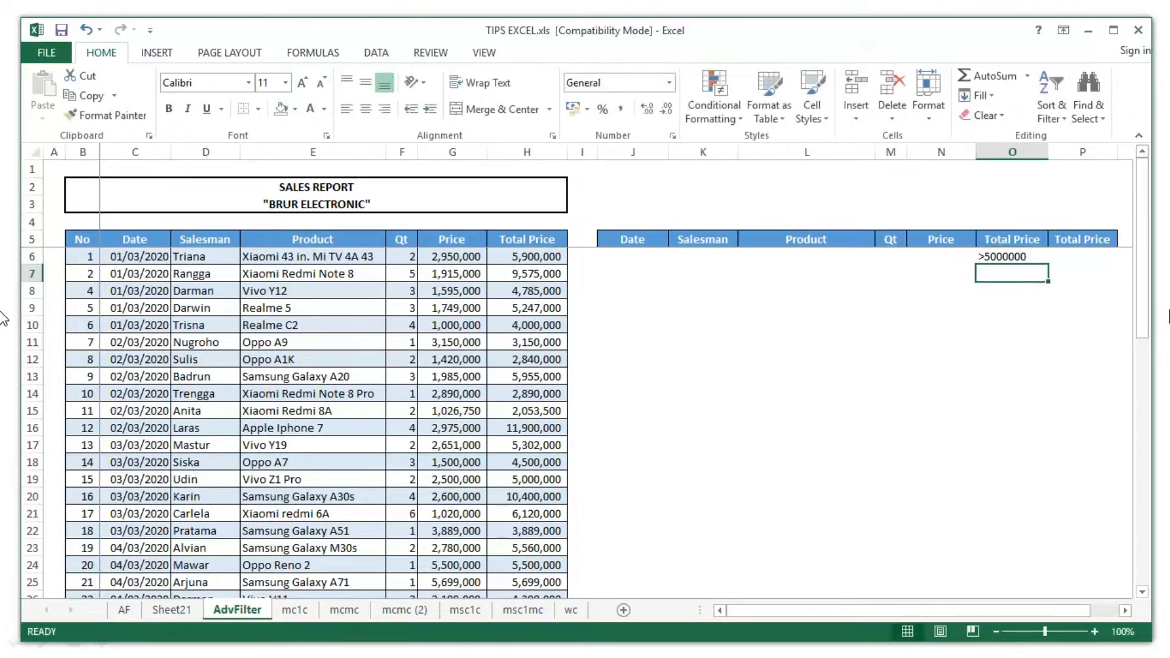
left_click(1076, 254)
type("<1000")
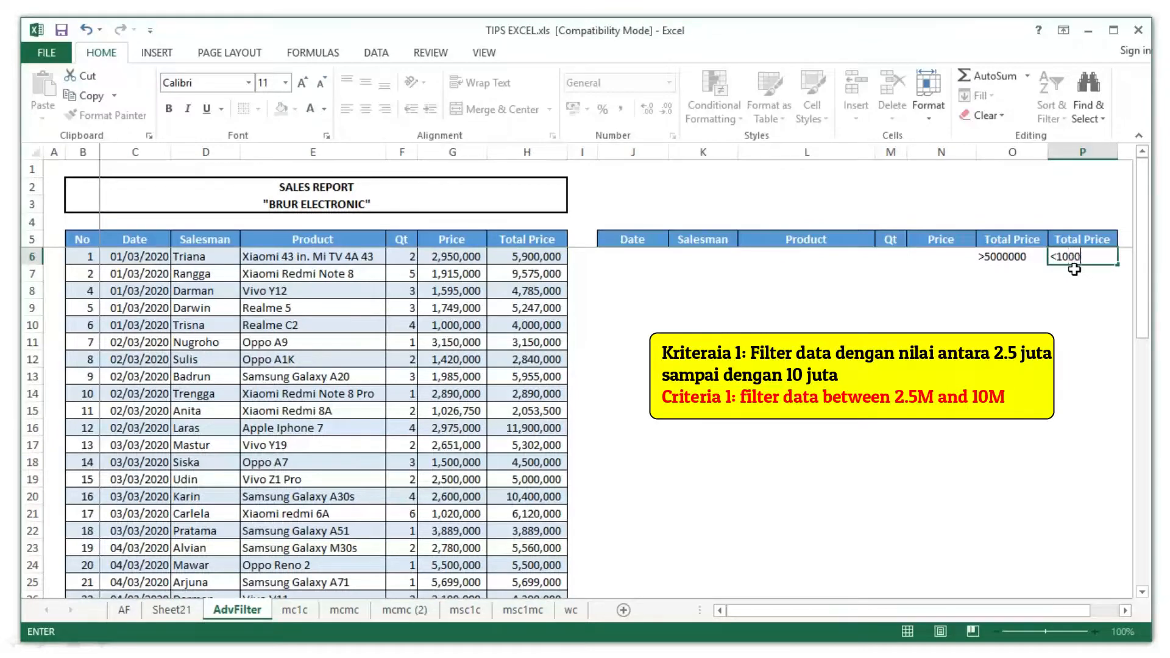
type("0000")
key("Return")
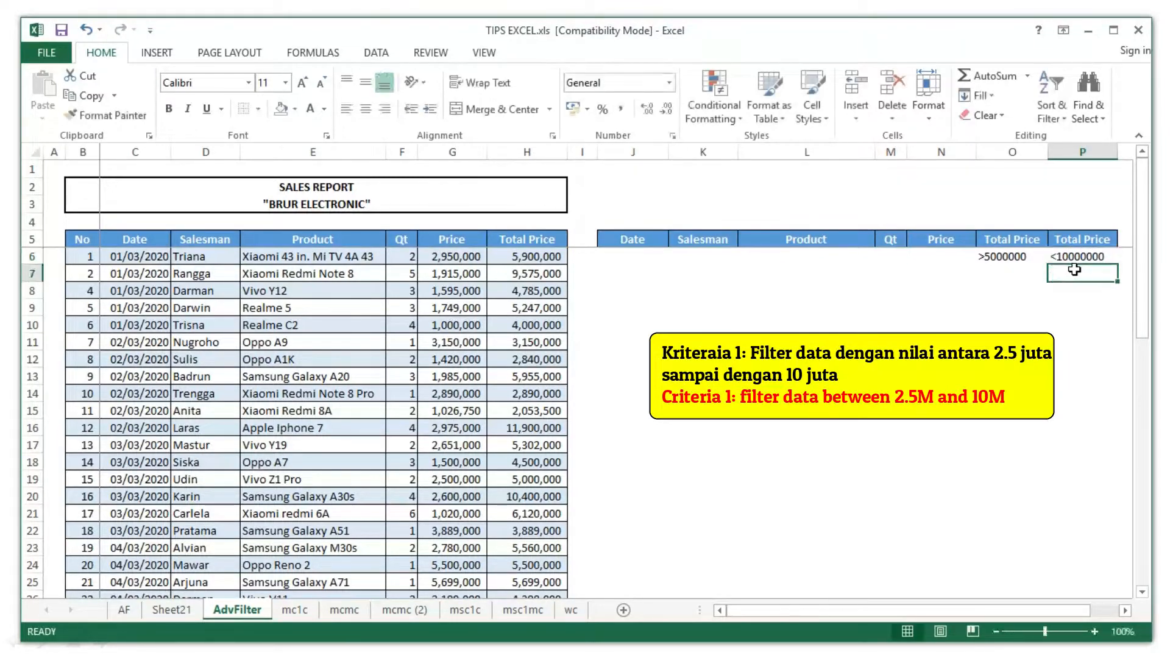
- Enter <2500000 in O7 and select J9 as the output start
left_click(536, 428)
type("<250000")
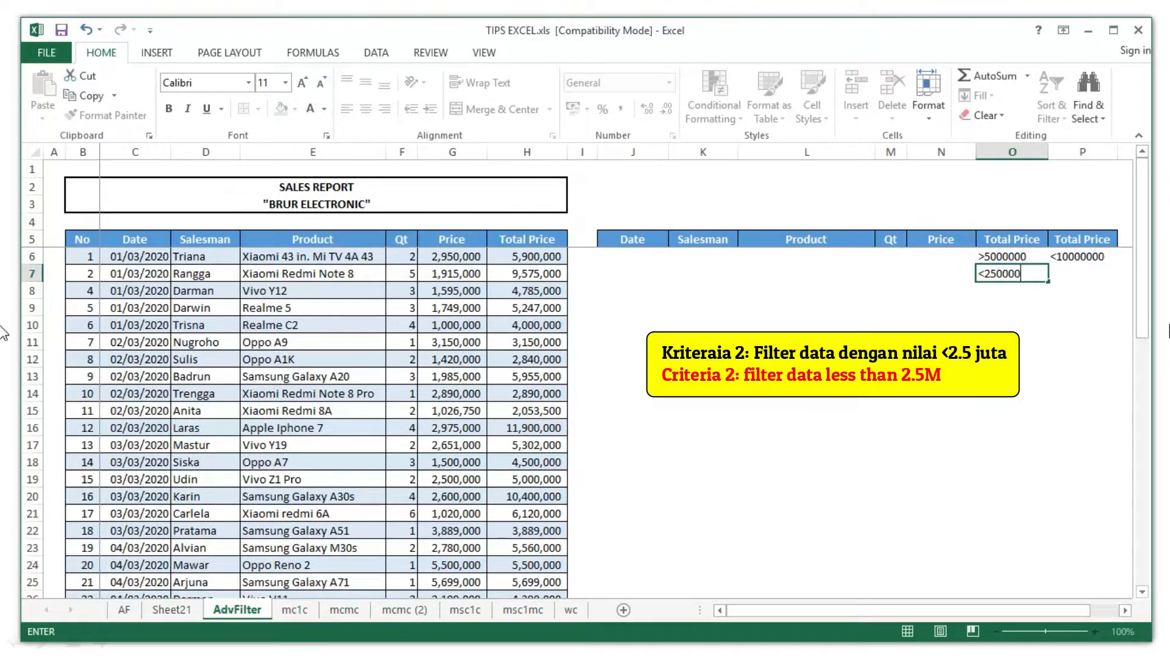
type("0")
key("Return")
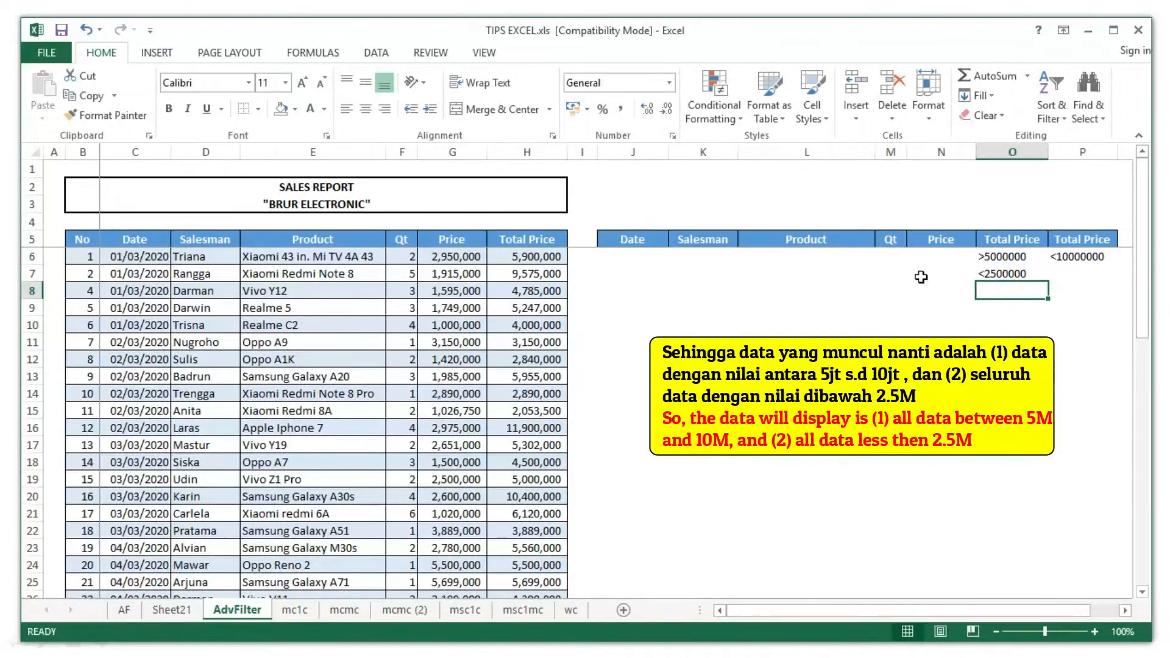
left_click(636, 306)
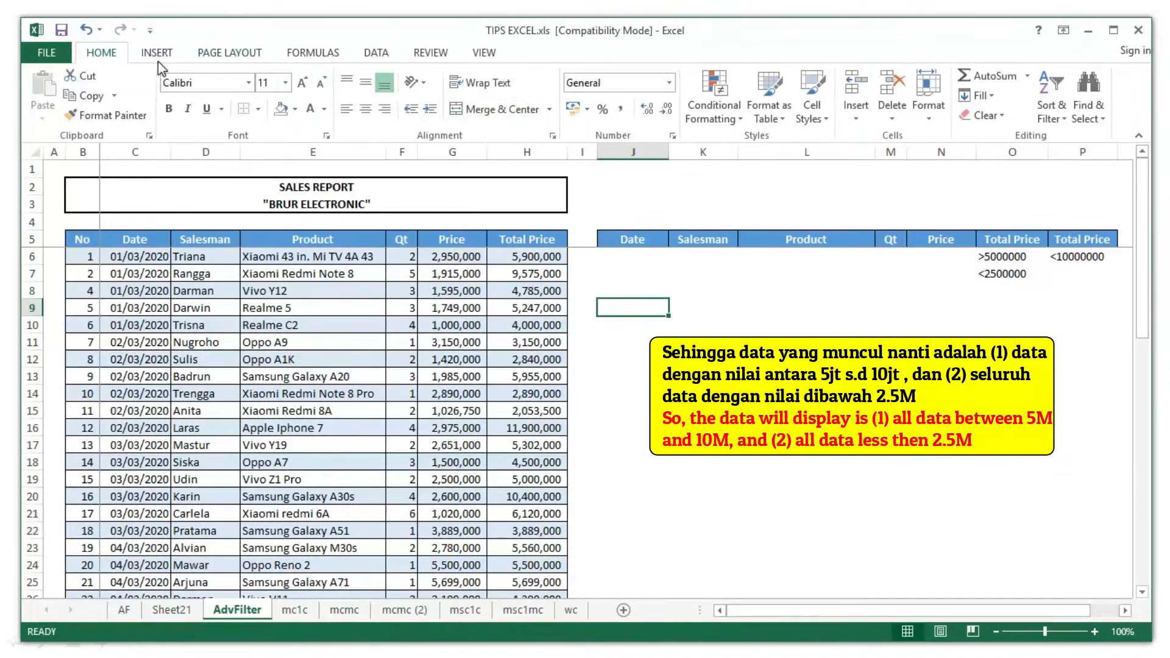
left_click(376, 53)
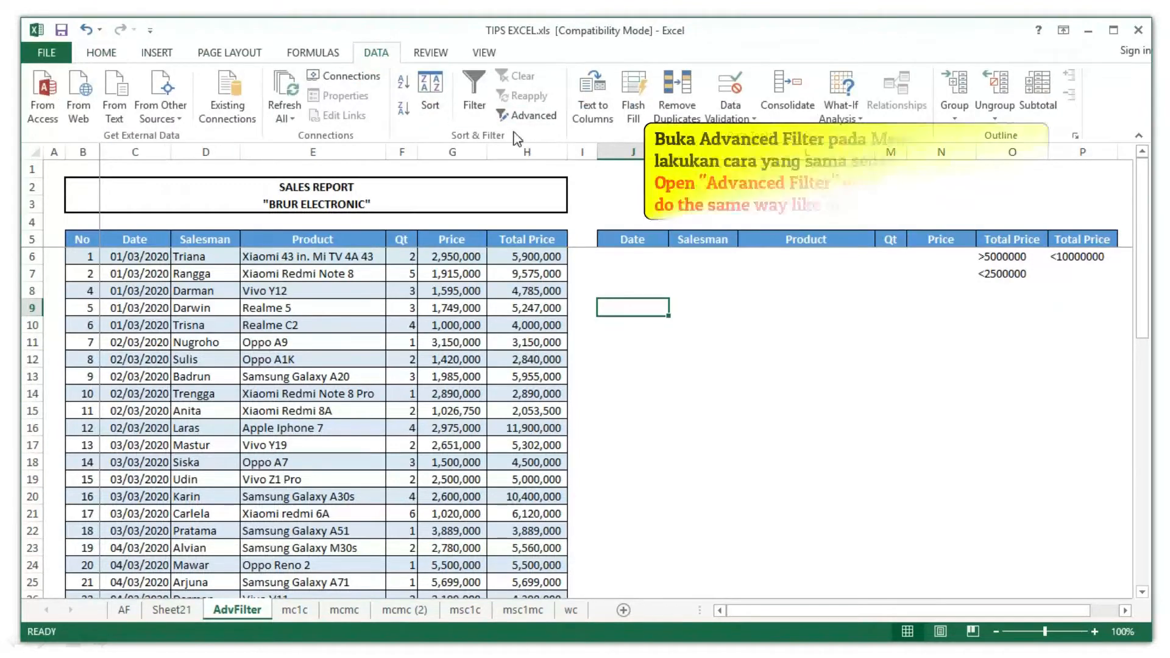
- Advanced-filter to another location with criteria range J5:P7, copying results to J9
left_click(526, 118)
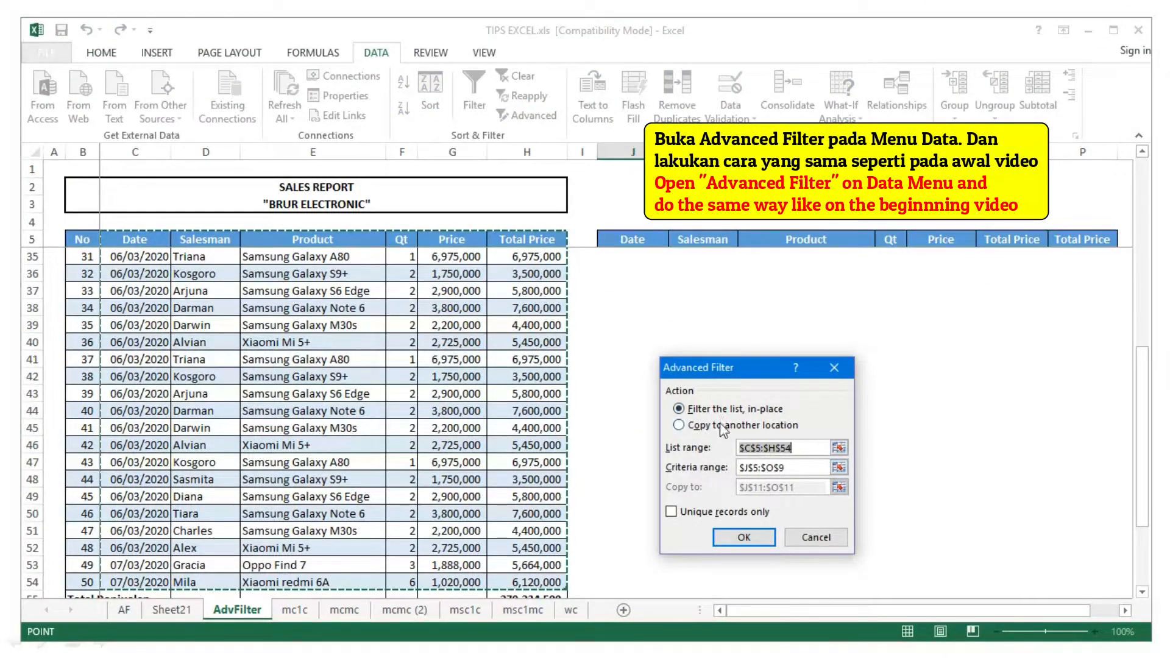
left_click(701, 425)
left_click(839, 467)
scroll(708, 299, "up", 1)
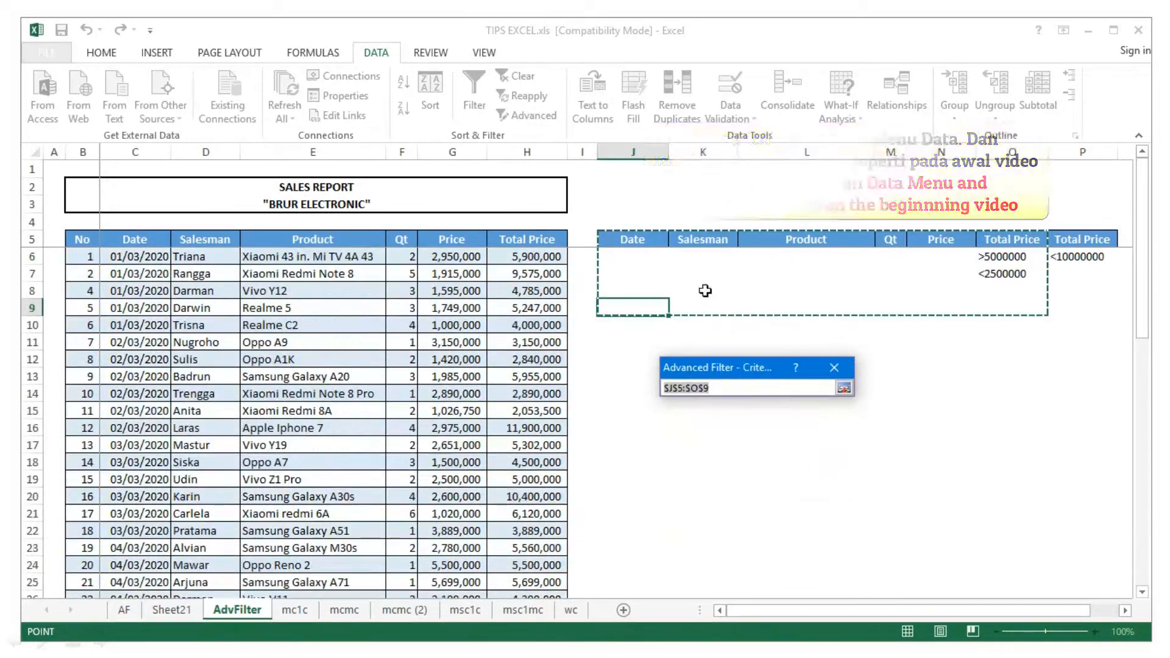
left_click_drag(634, 239, 1064, 274)
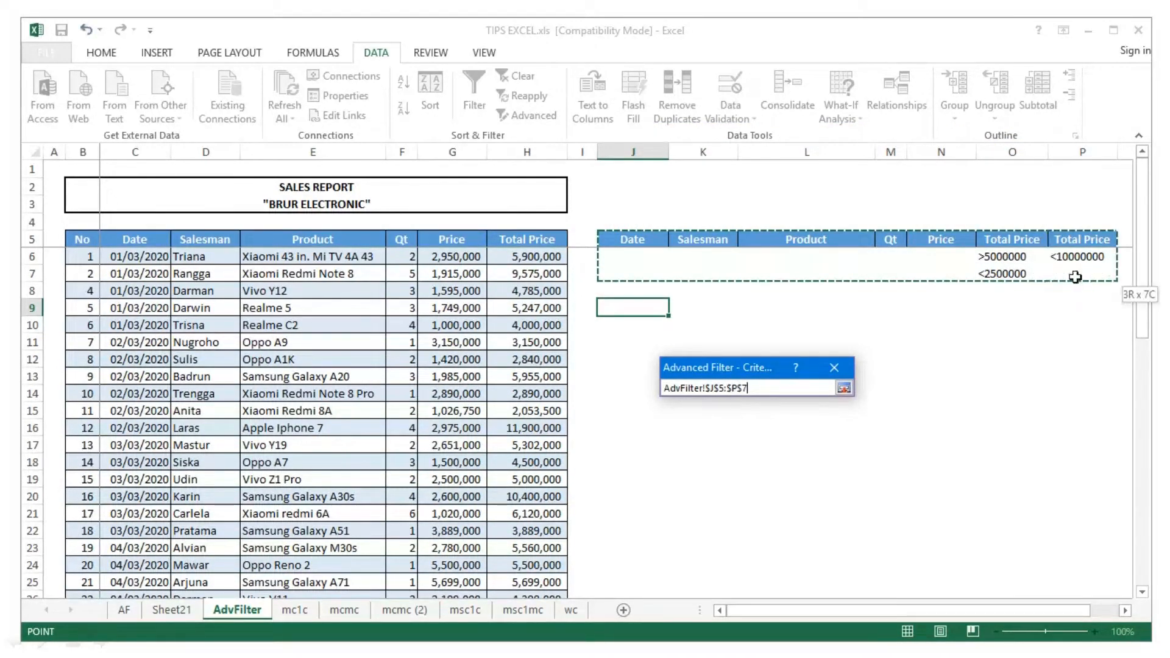
left_click(843, 387)
left_click(839, 487)
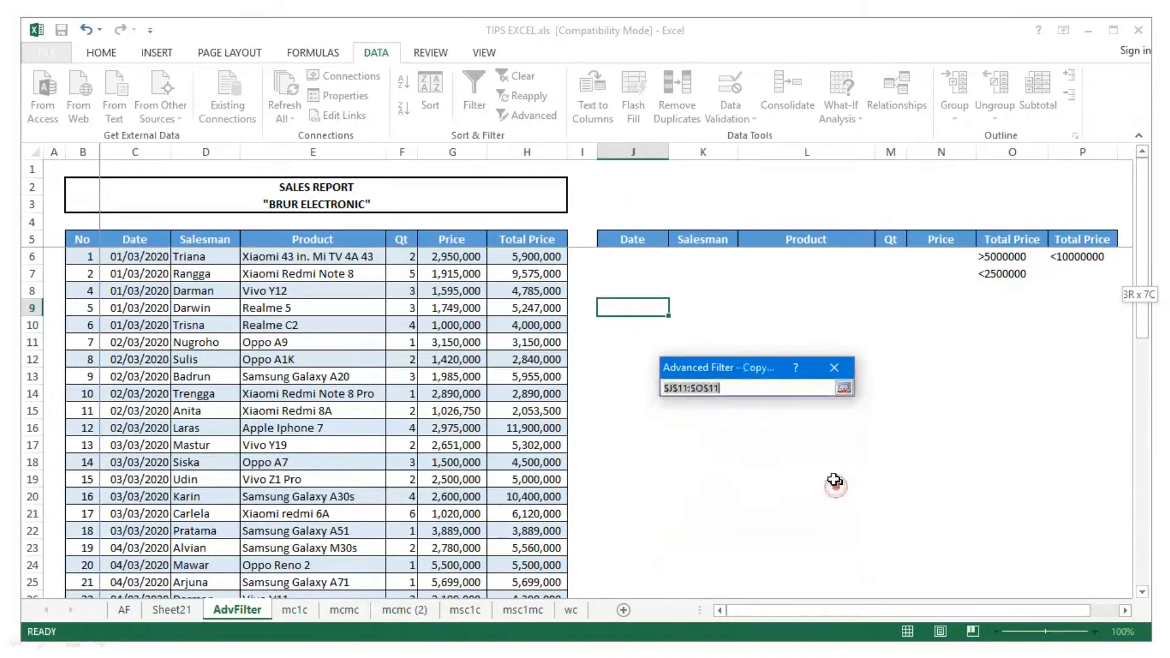
left_click(627, 308)
left_click(844, 388)
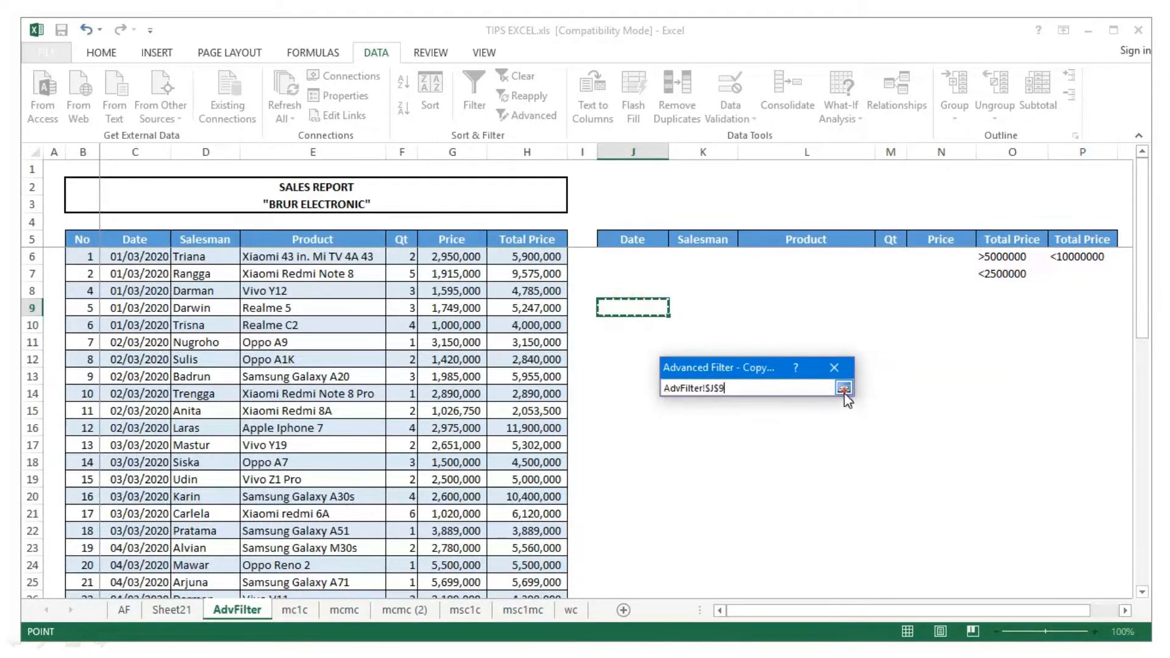
left_click(745, 537)
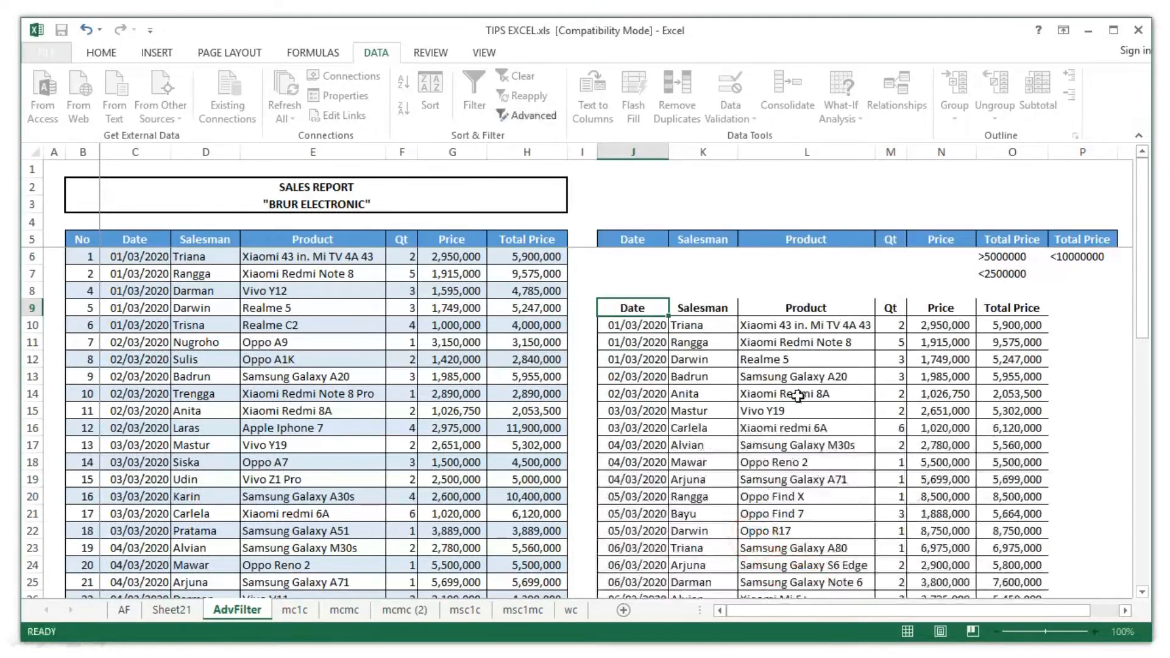
- Check returned totals such as 5,900,000 and 2,053,500 against the Total Price criteria
scroll(807, 392, "down", 2)
scroll(807, 392, "down", 4)
scroll(807, 392, "up", 5)
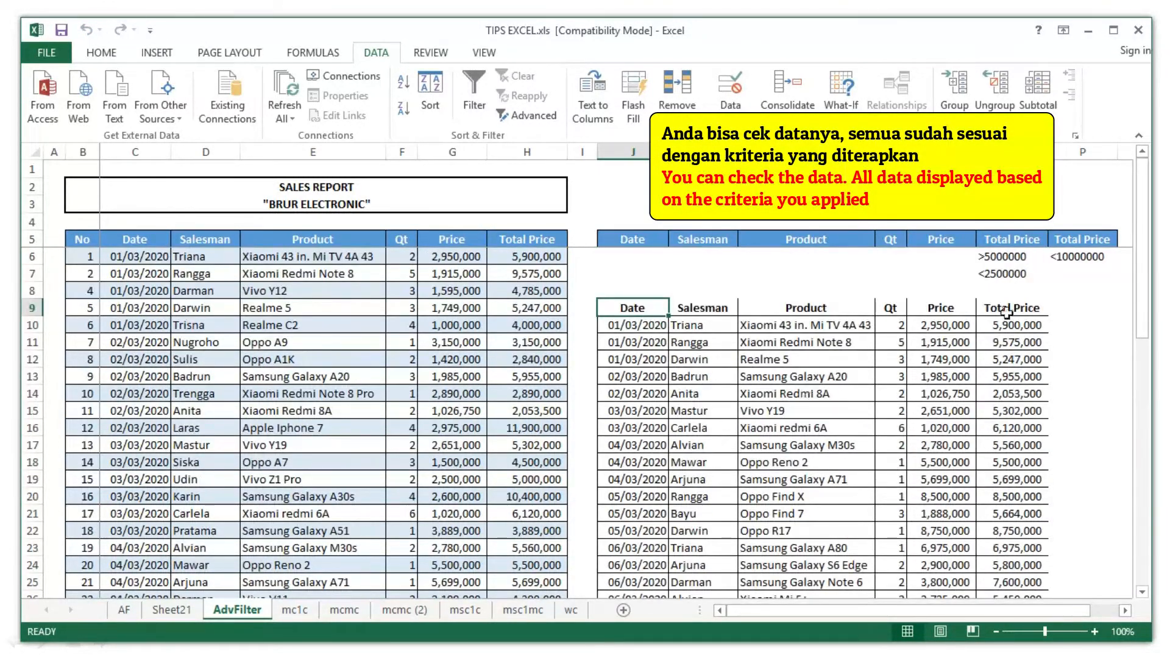
left_click(1006, 258)
left_click(1008, 329)
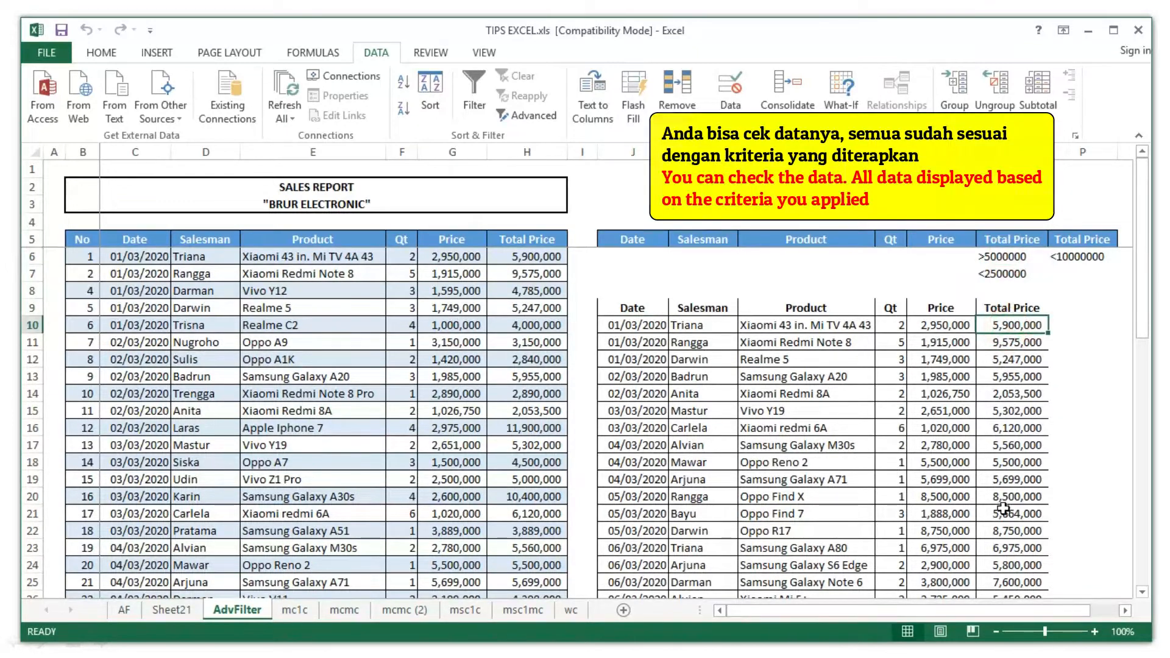
scroll(1009, 463, "down", 4)
scroll(1030, 439, "up", 4)
left_click(1073, 259)
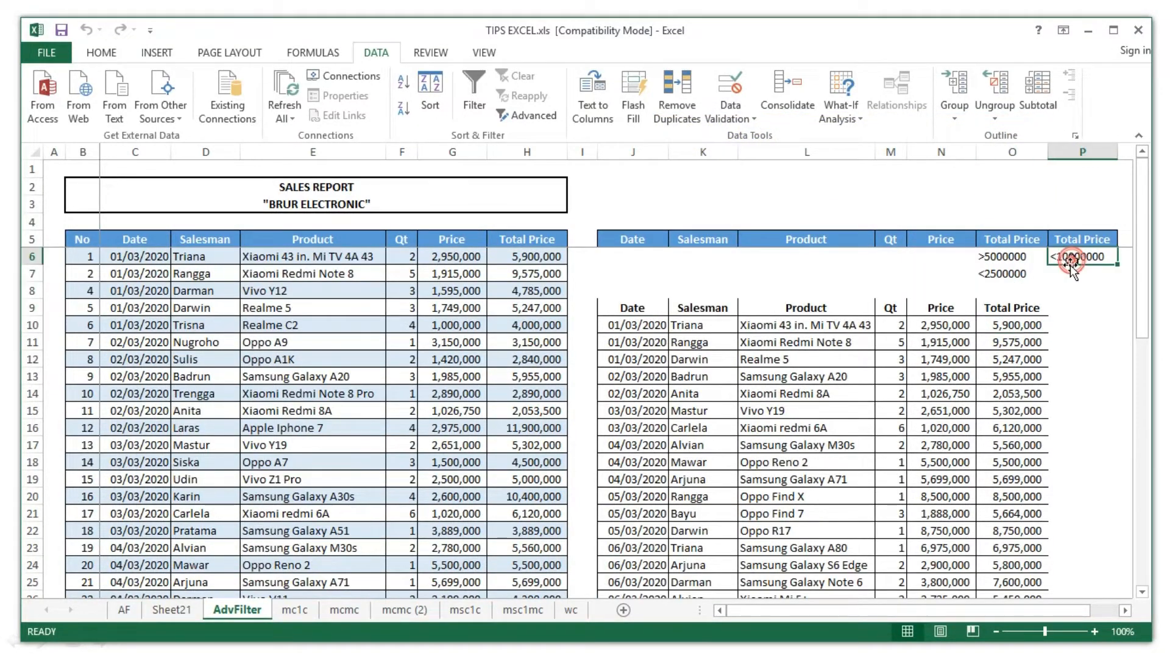
left_click(1005, 274)
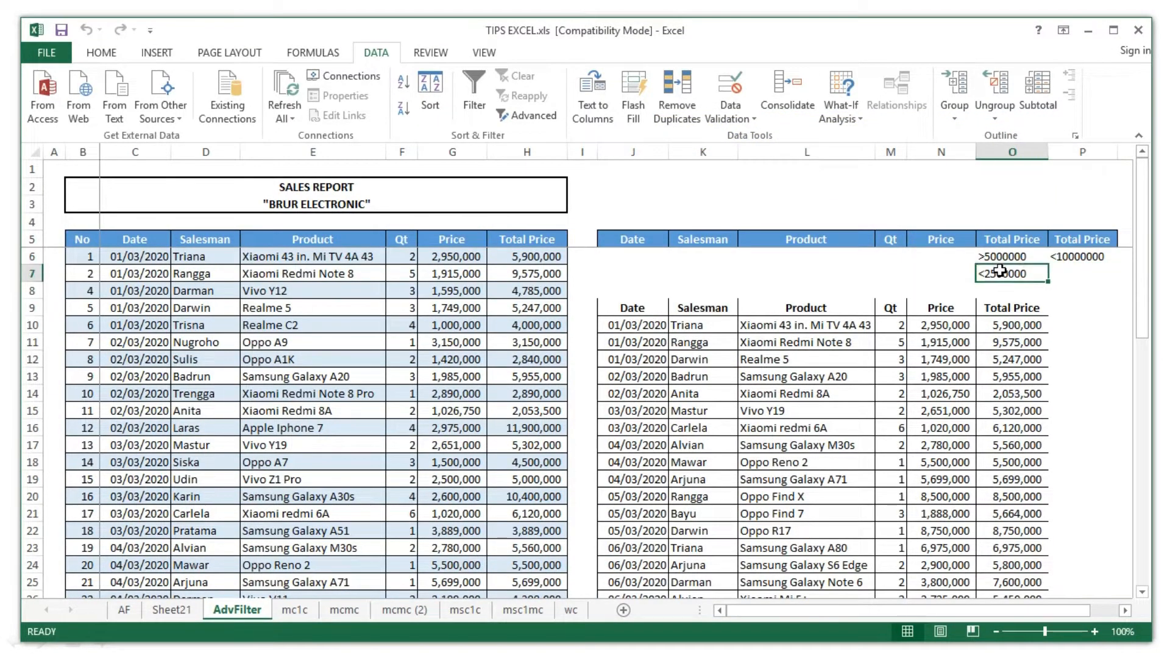
left_click(1007, 396)
scroll(1022, 512, "down", 4)
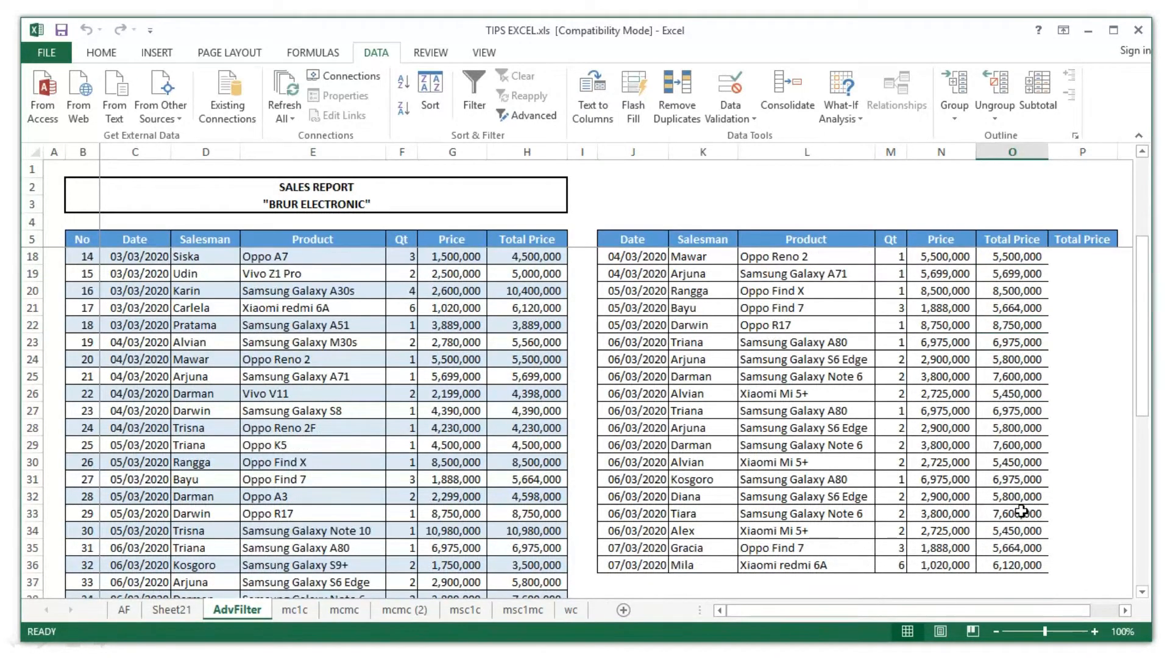
scroll(1022, 512, "up", 4)
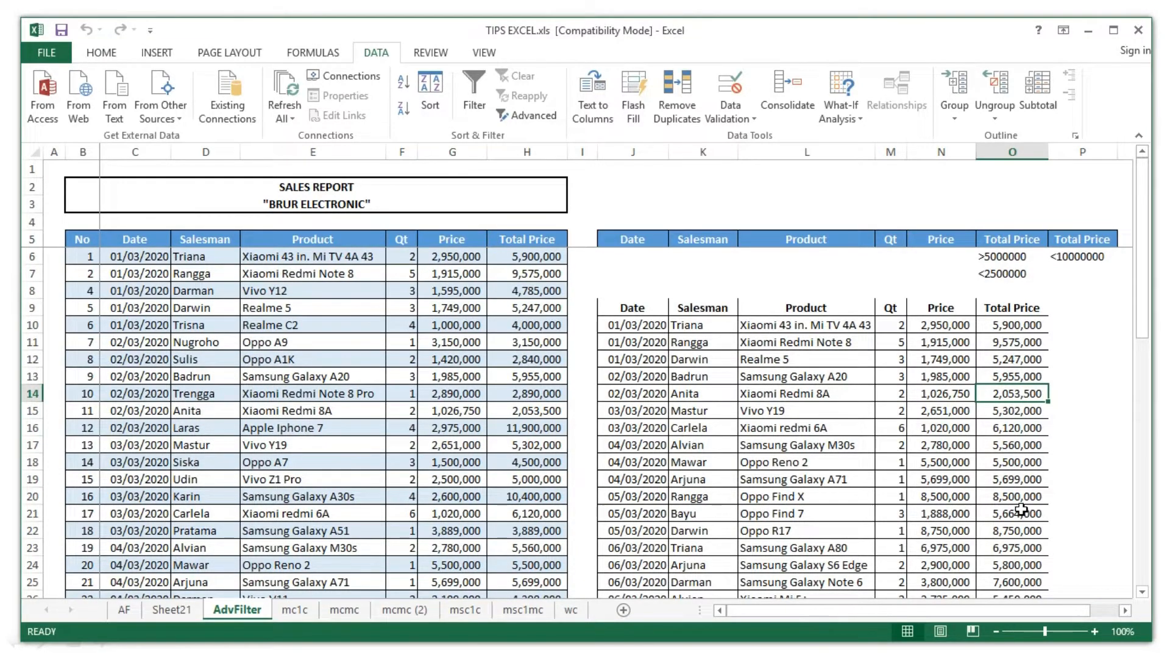
scroll(1022, 511, "down", 5)
scroll(1022, 511, "up", 5)
left_click(938, 280)
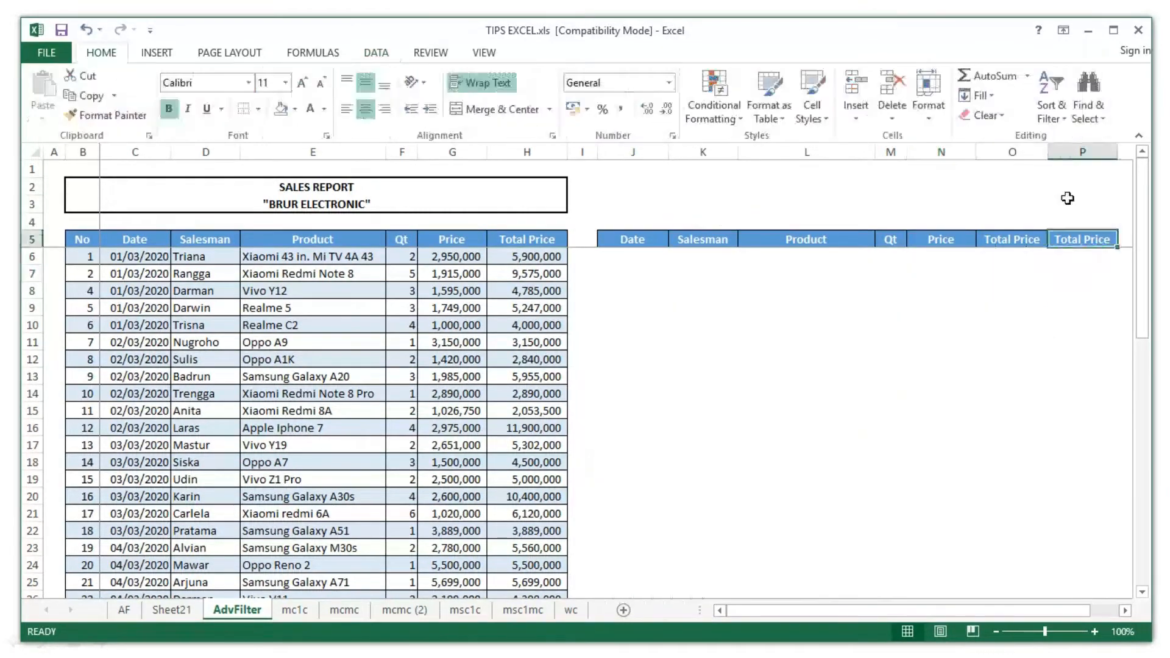
- Replace the second Total Price header in P5 with a copy of the Date header
left_click(1065, 153)
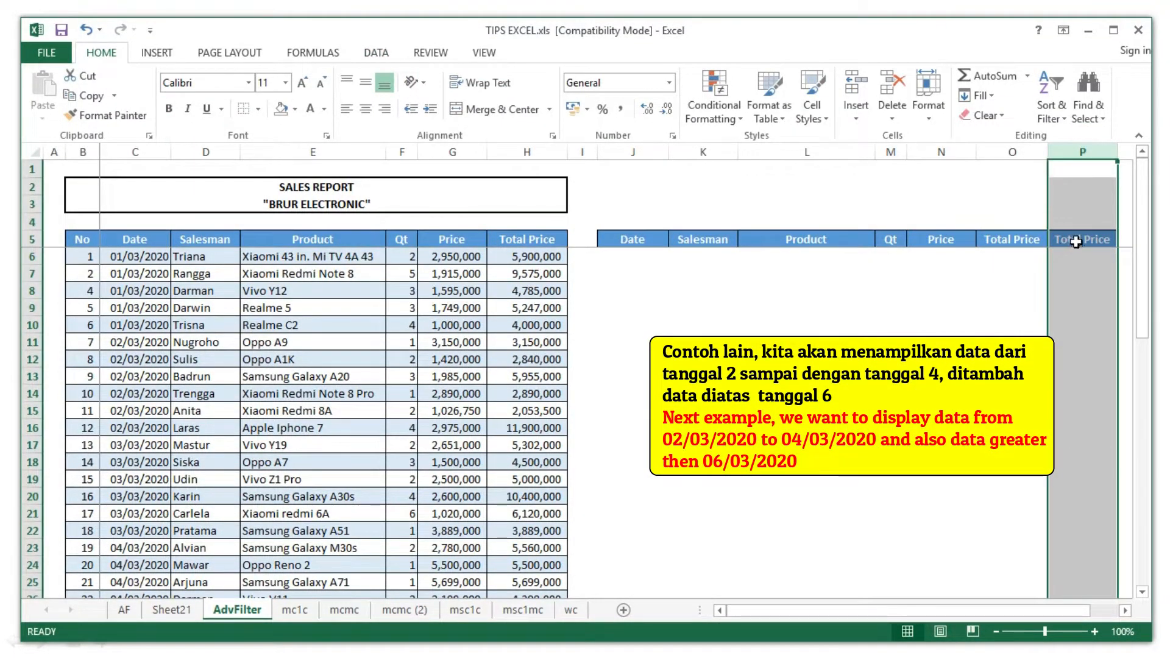
key("Delete")
left_click(652, 240)
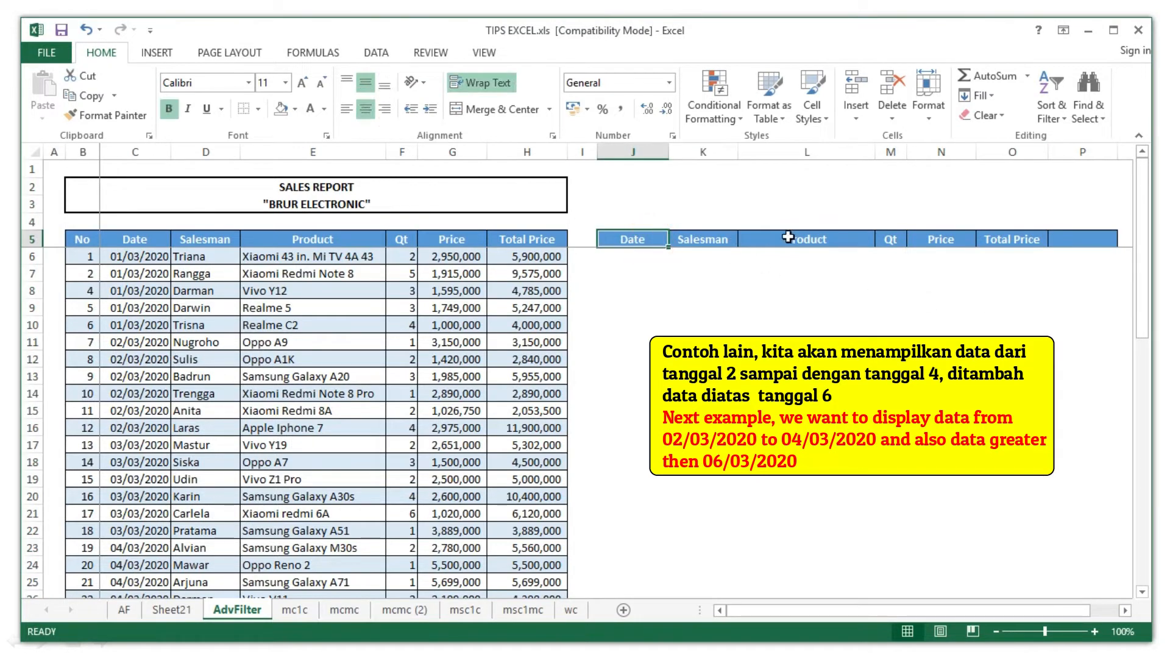
key("ctrl+c")
left_click(1076, 239)
key("ctrl+v")
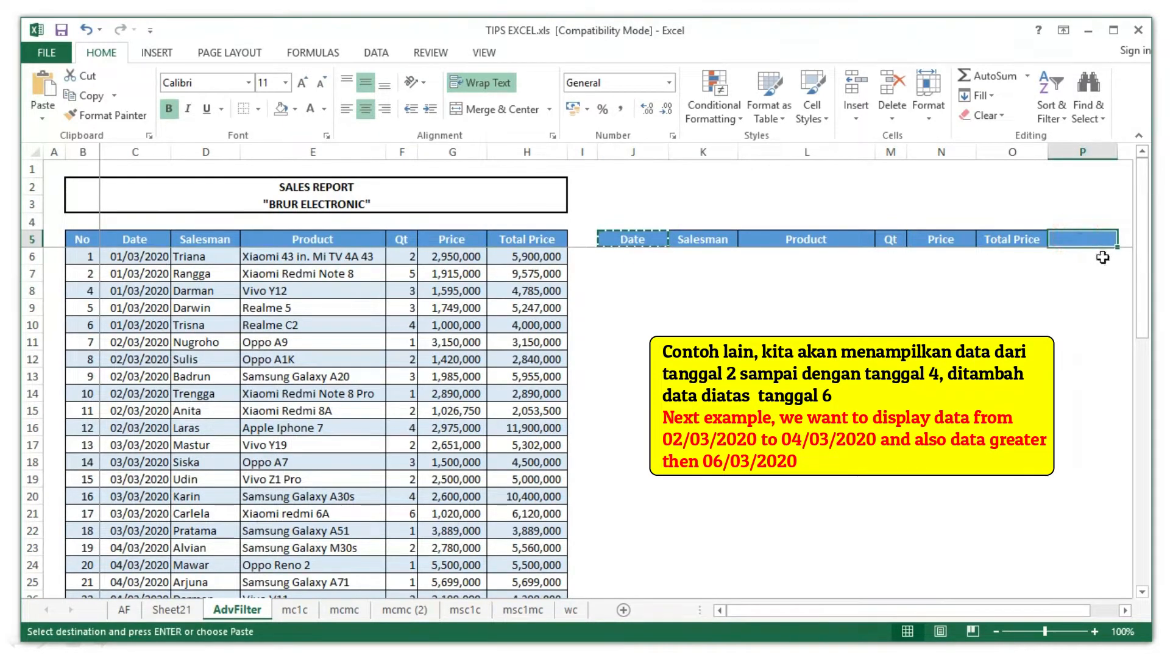
left_click(1033, 347)
left_click(999, 309)
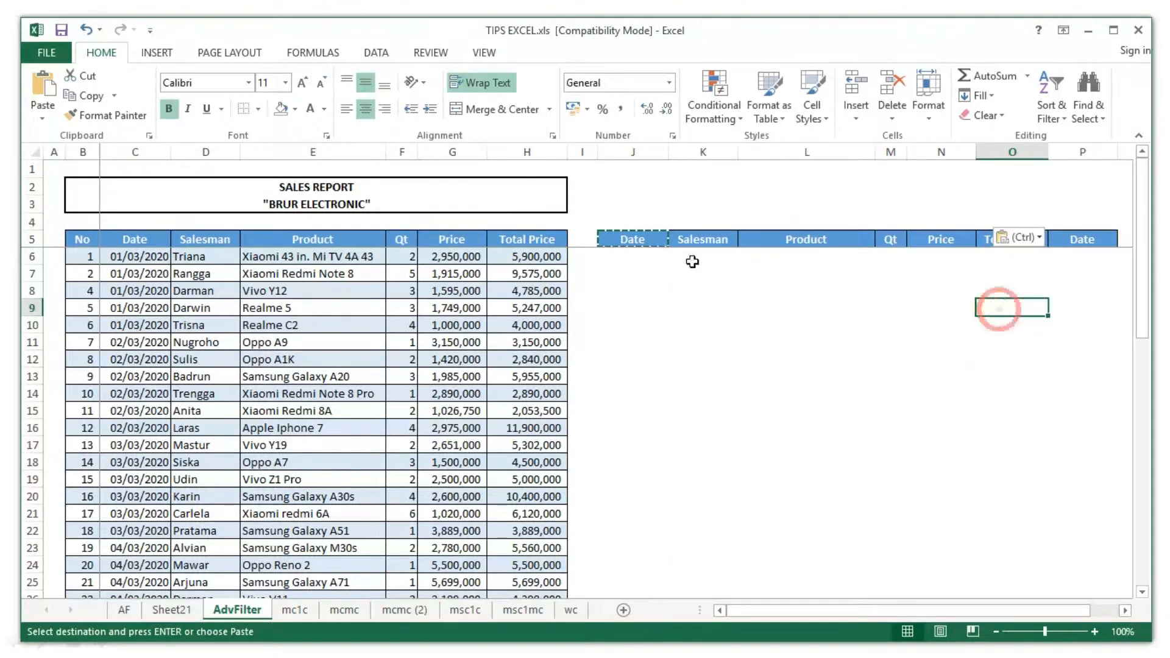
- Enter >=02/03/2020 as the first Date criterion in J6
left_click(647, 257)
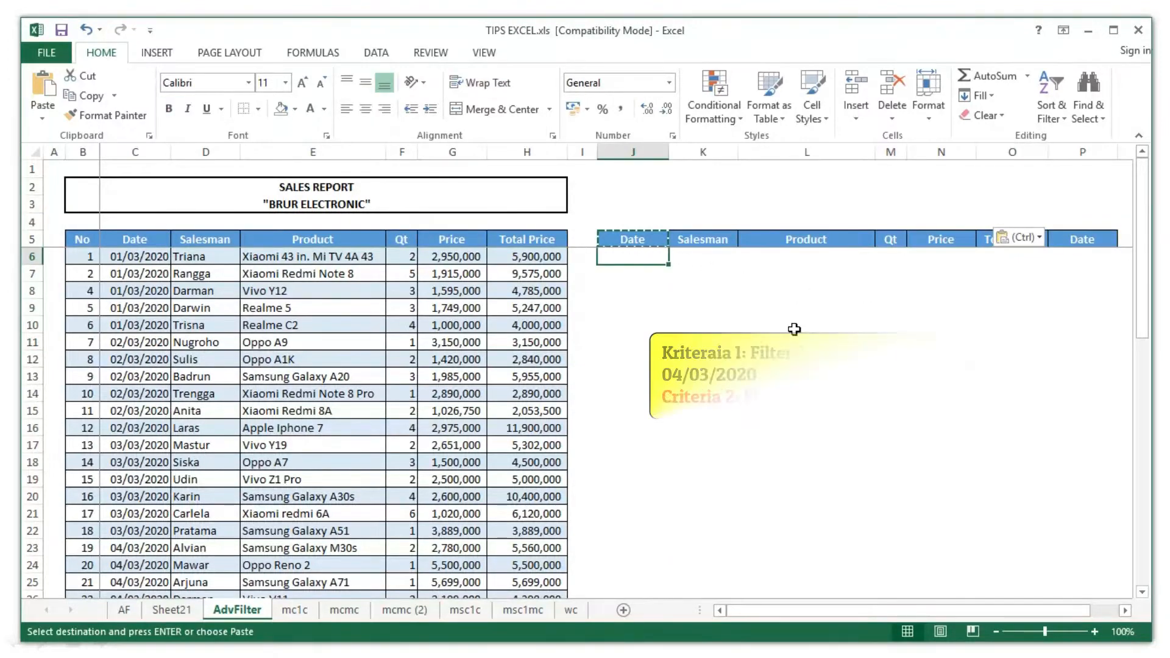
type("<")
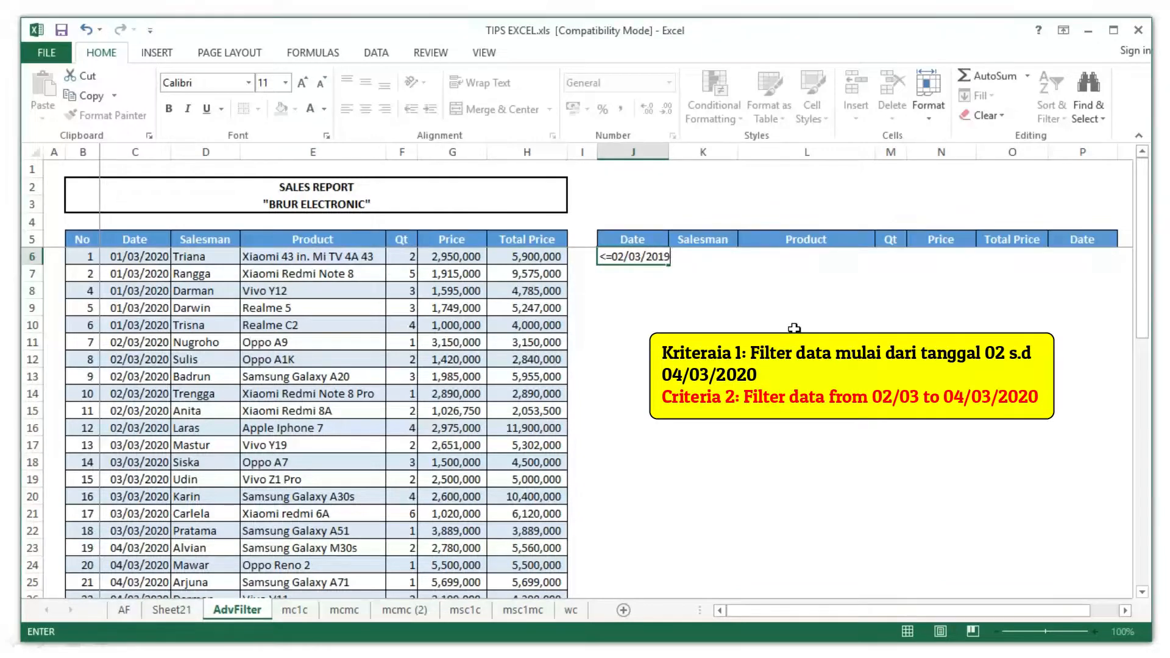
type("=02/03/2020")
key("Return")
double_click(667, 257)
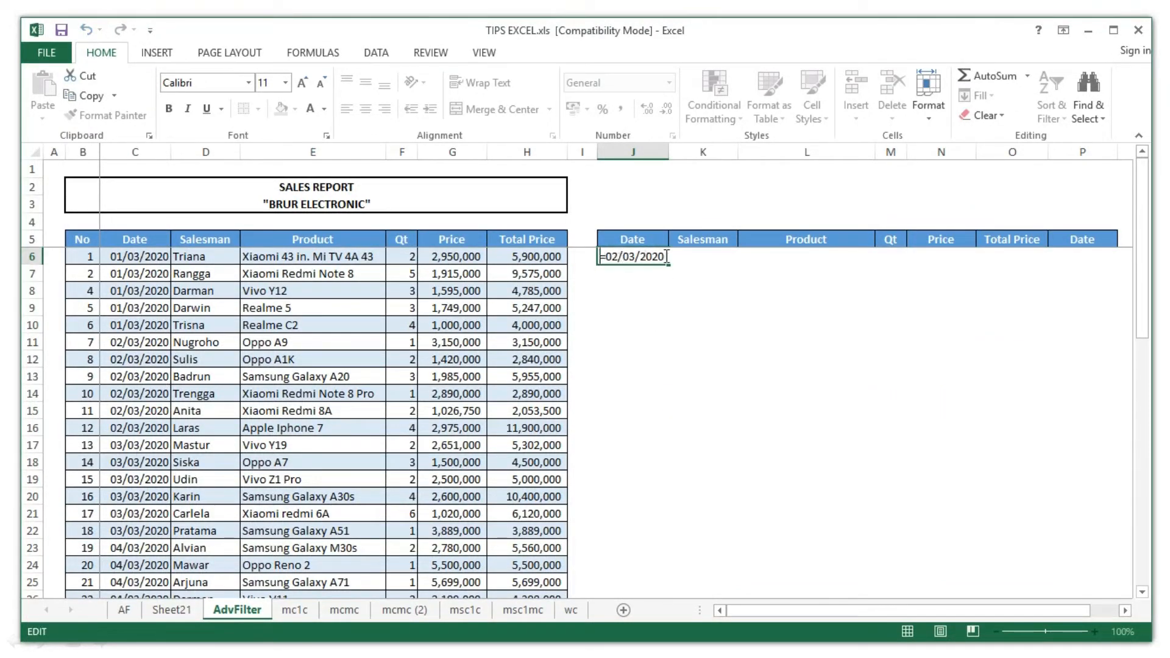
key("Home")
key("Delete")
type(">")
- Add <=04/03/2020 in P6 and >06/03/2020 in J7
left_click(1073, 254)
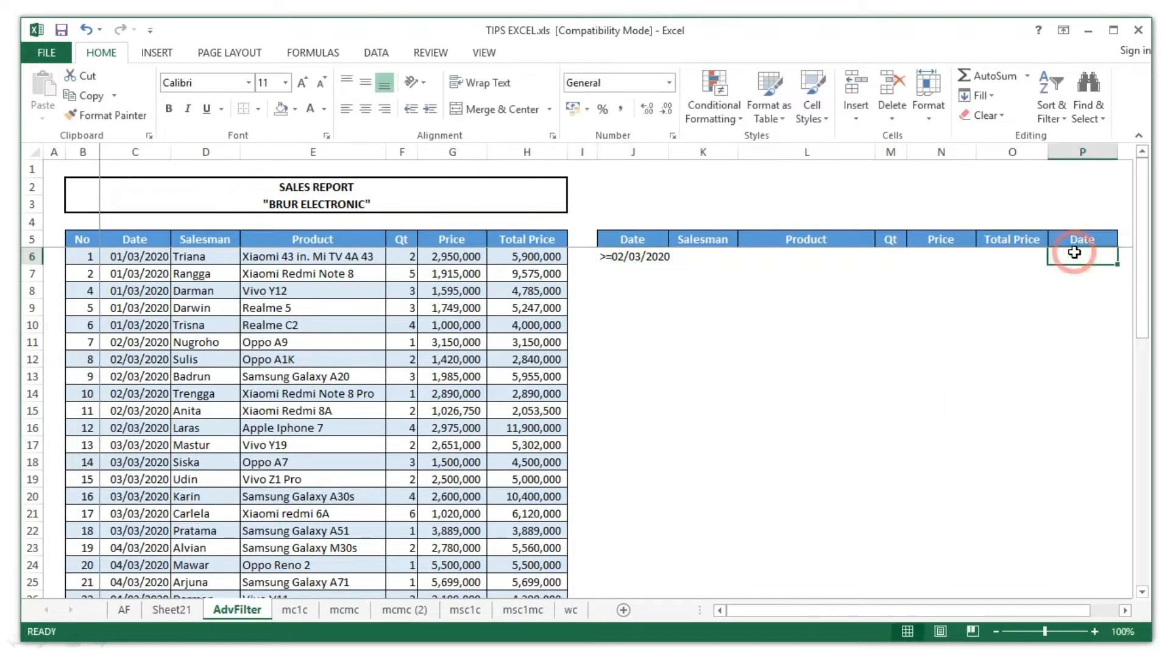
type("<=04/03")
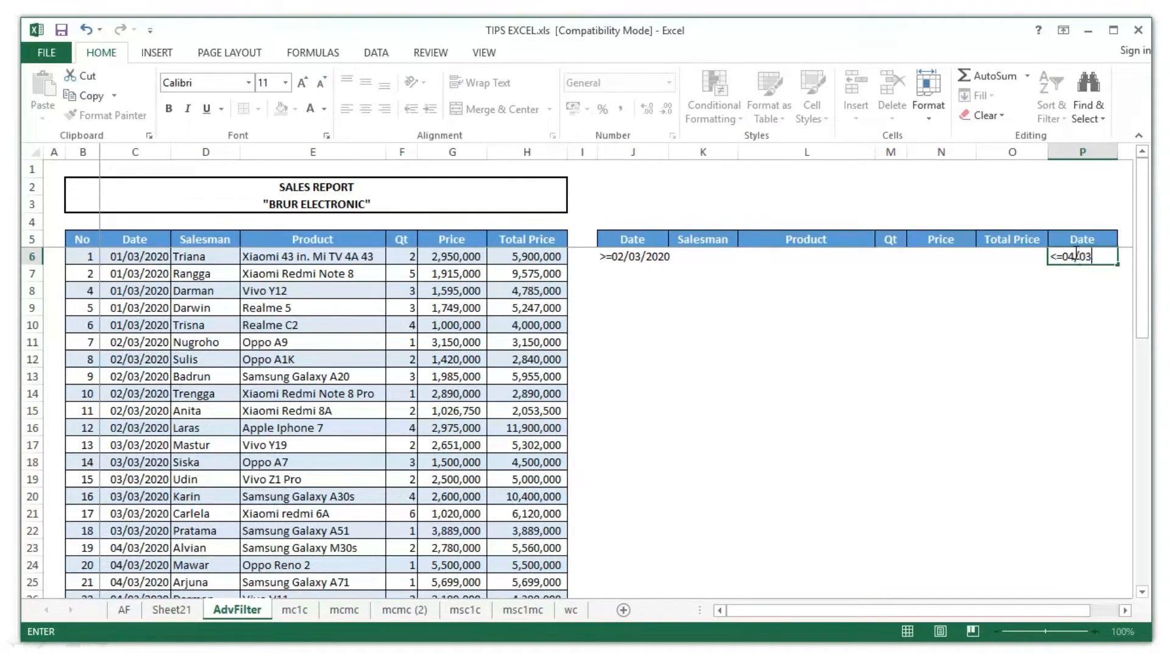
type("/2020")
key("Return")
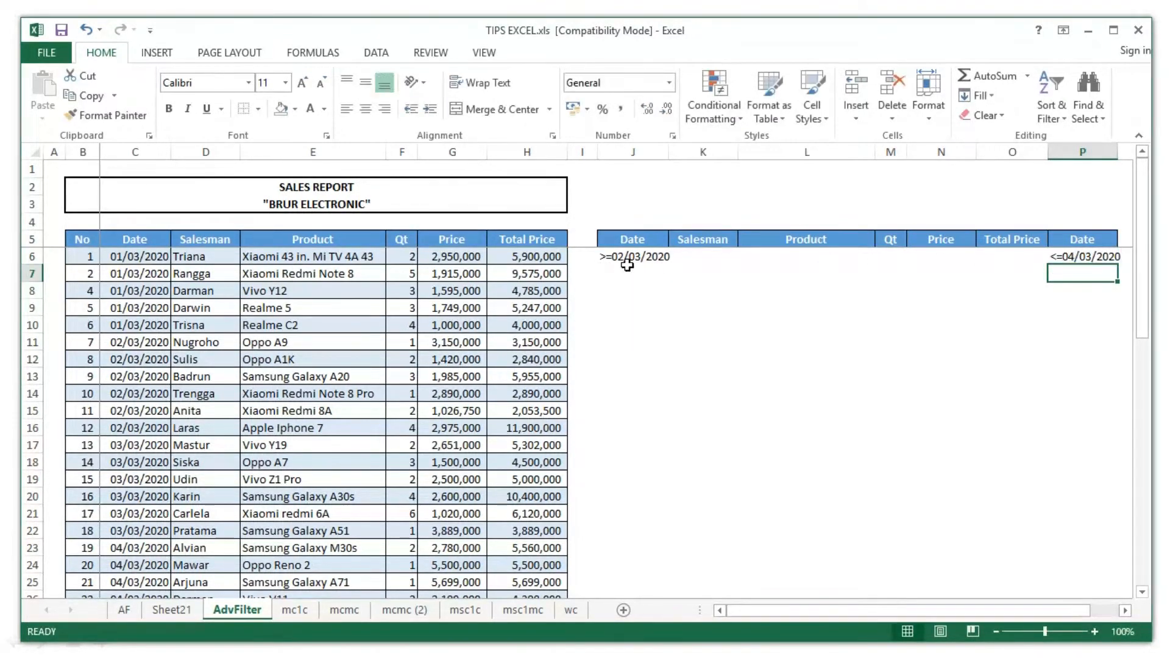
left_click(628, 265)
type(">06/03/202")
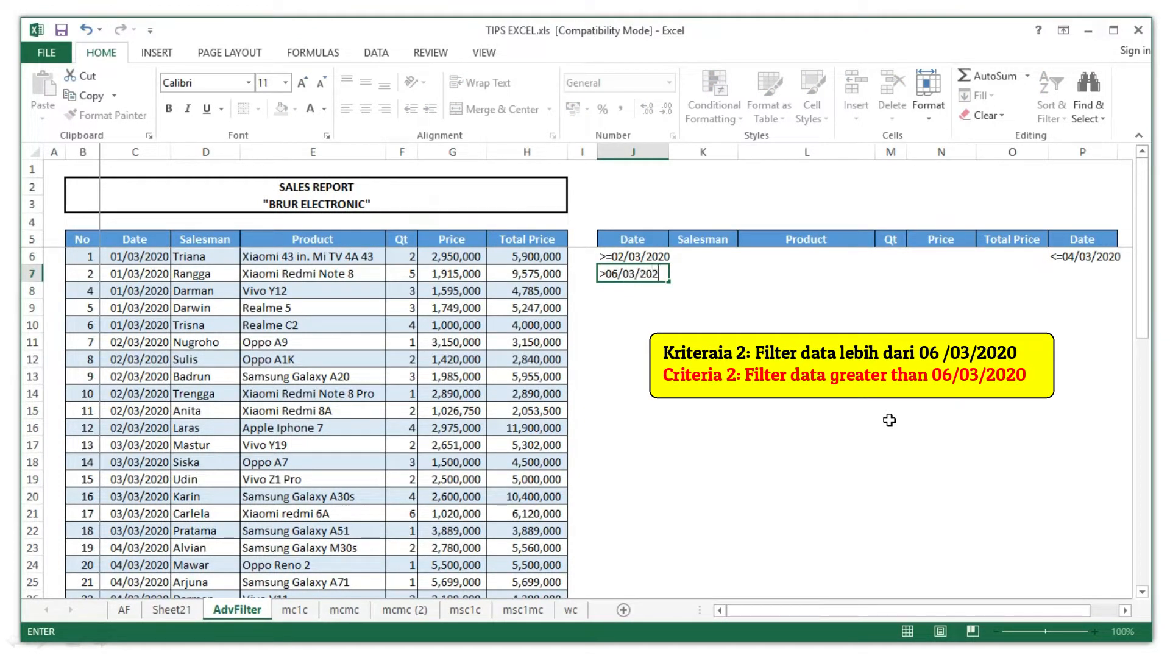
type("0")
key("Return")
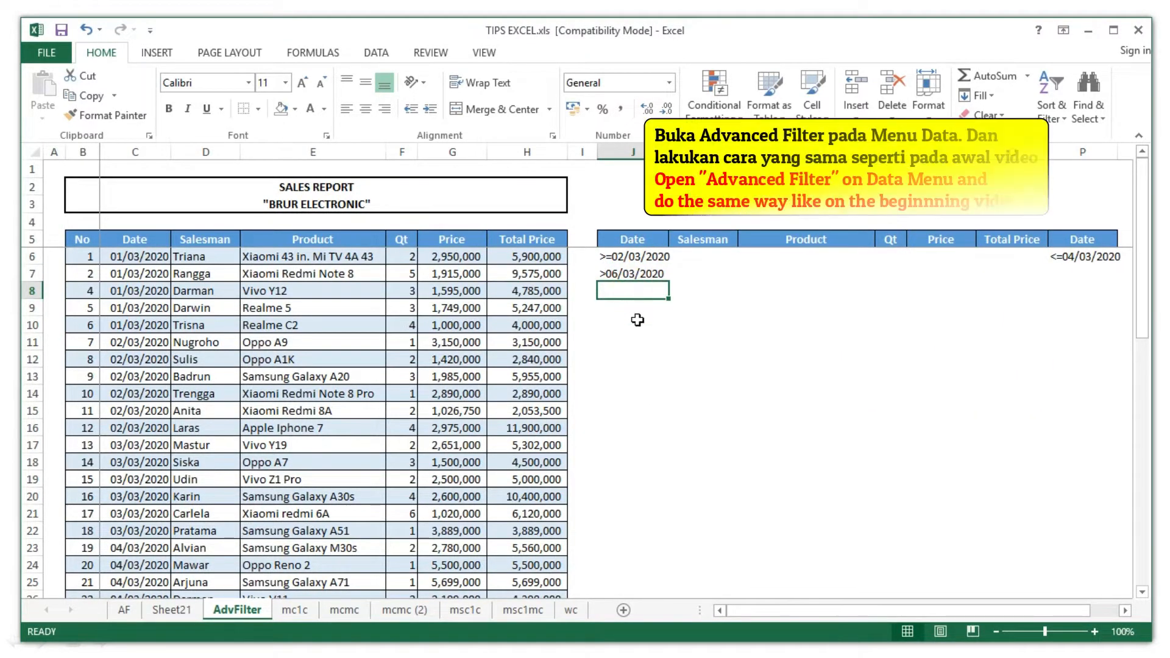
key("Return")
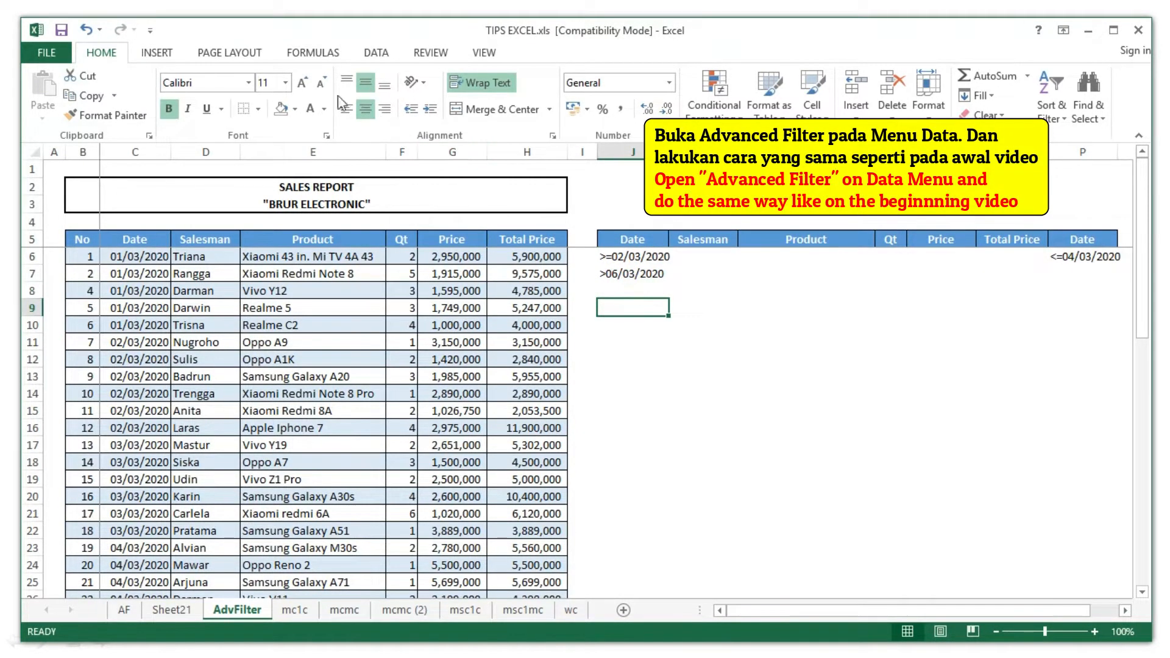
- Run Advanced Filter on list C5:H54 with criteria J5:P7, copying matches to J9
left_click(376, 53)
left_click(536, 120)
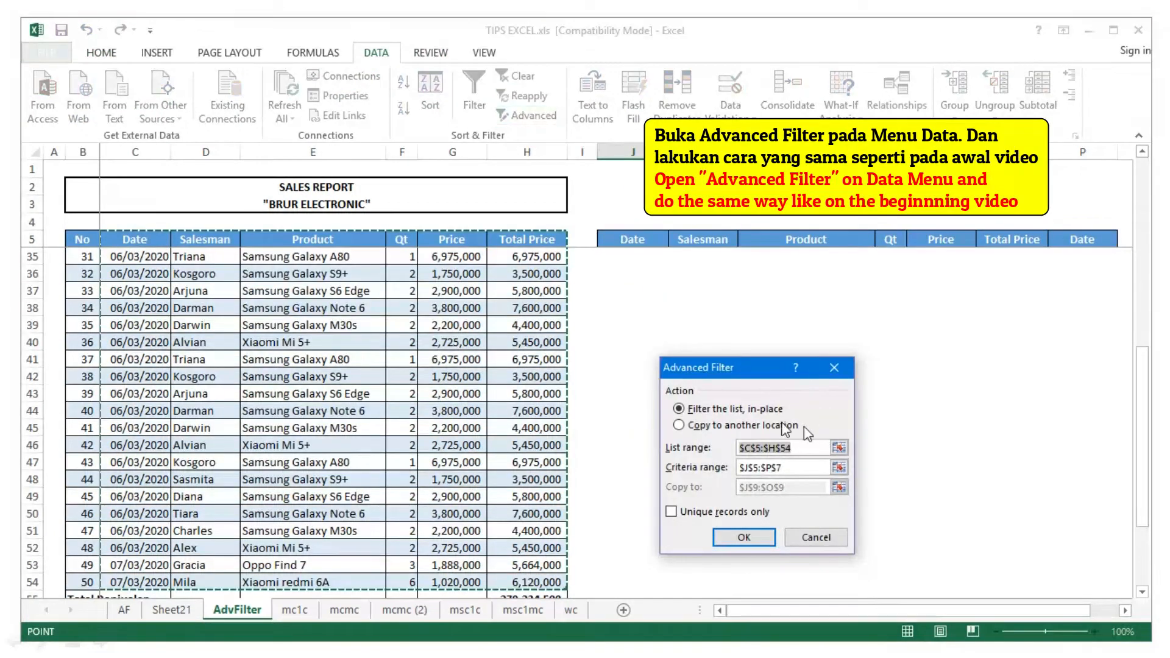
left_click(693, 428)
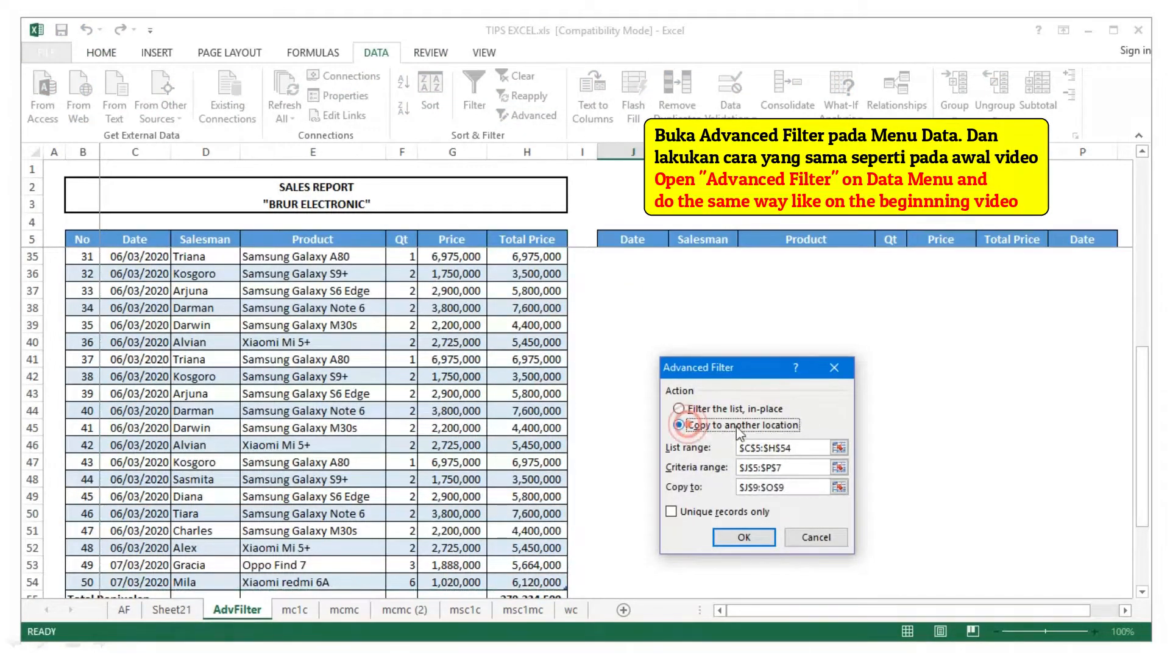
left_click(839, 450)
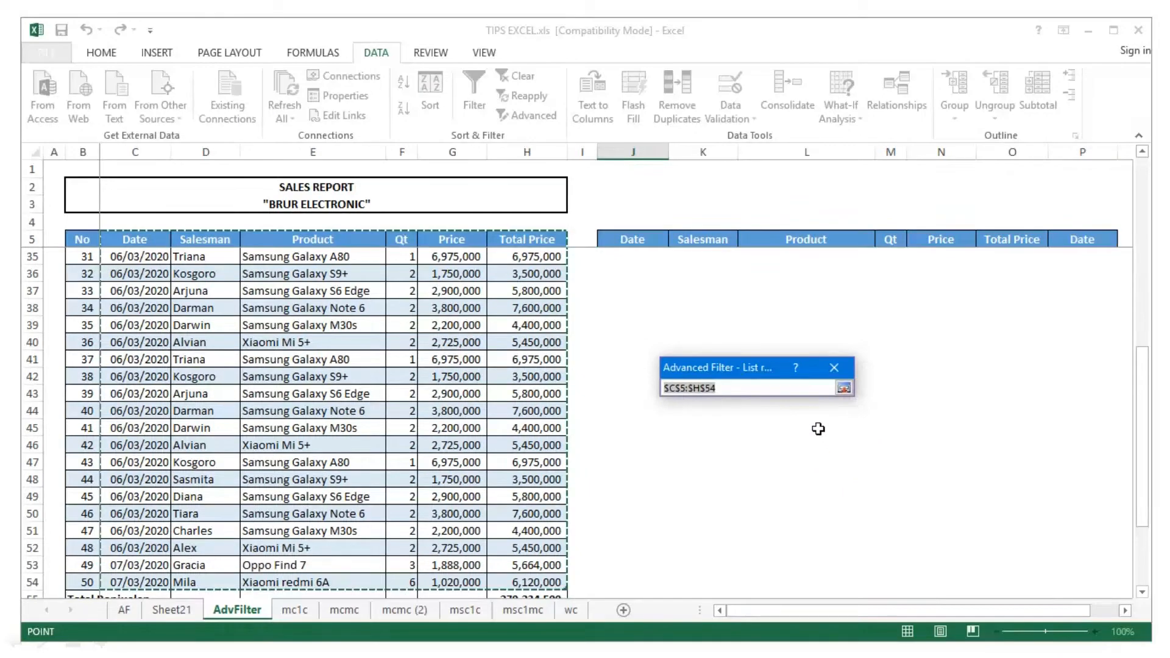
left_click(844, 388)
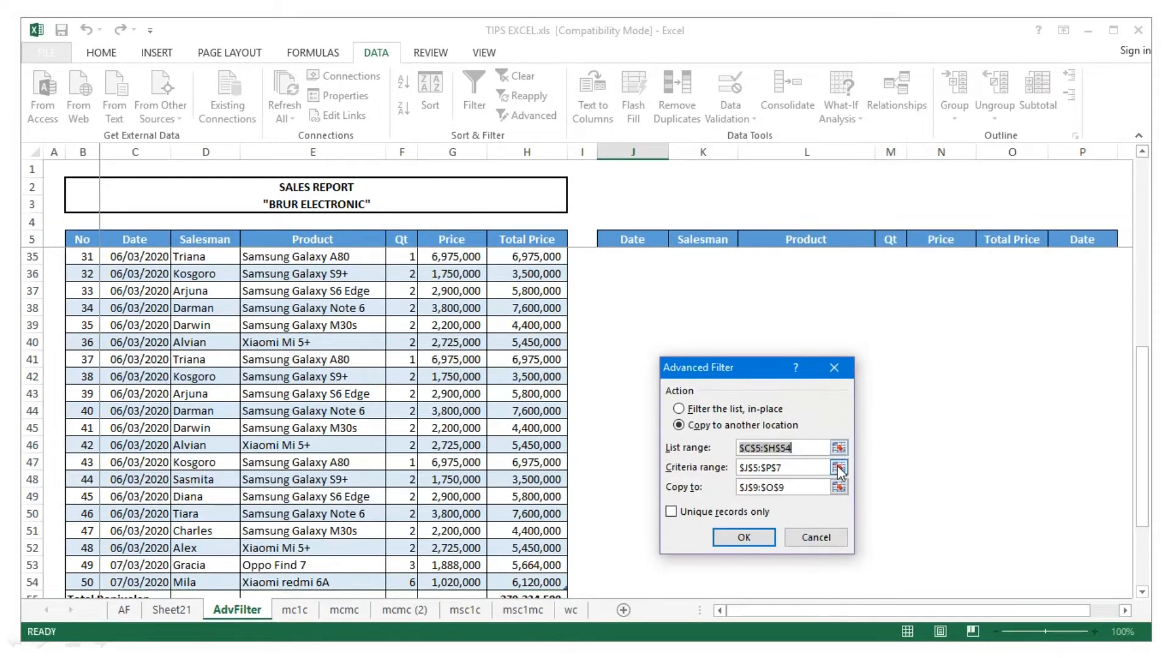
left_click(842, 468)
scroll(735, 280, "up", 1)
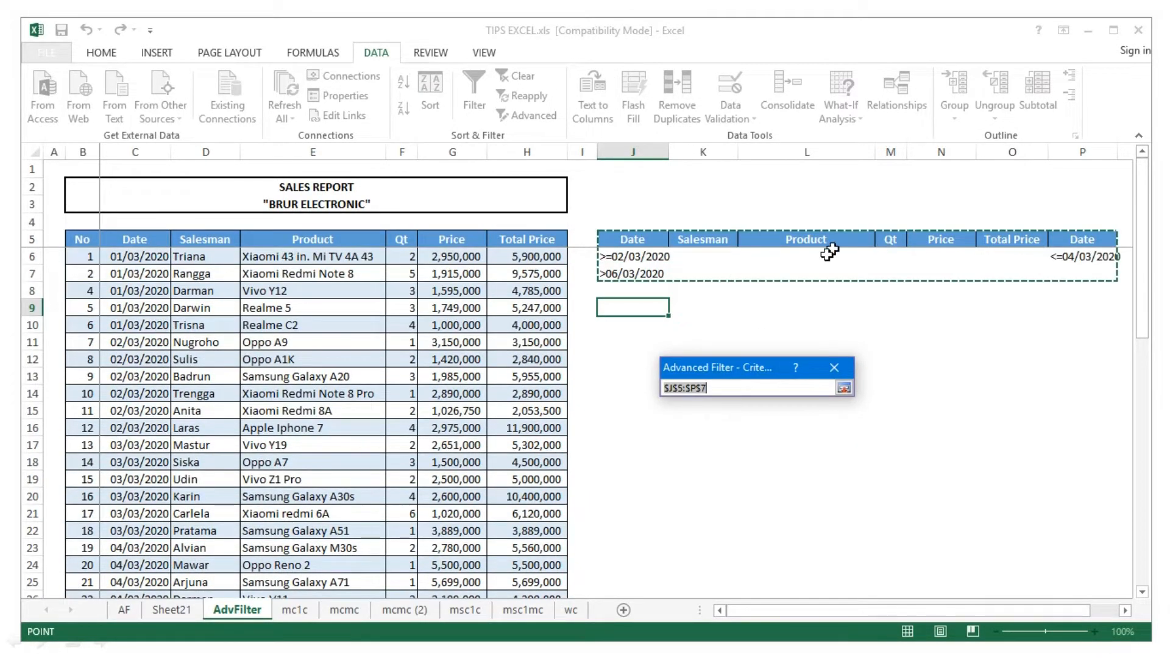
left_click(844, 388)
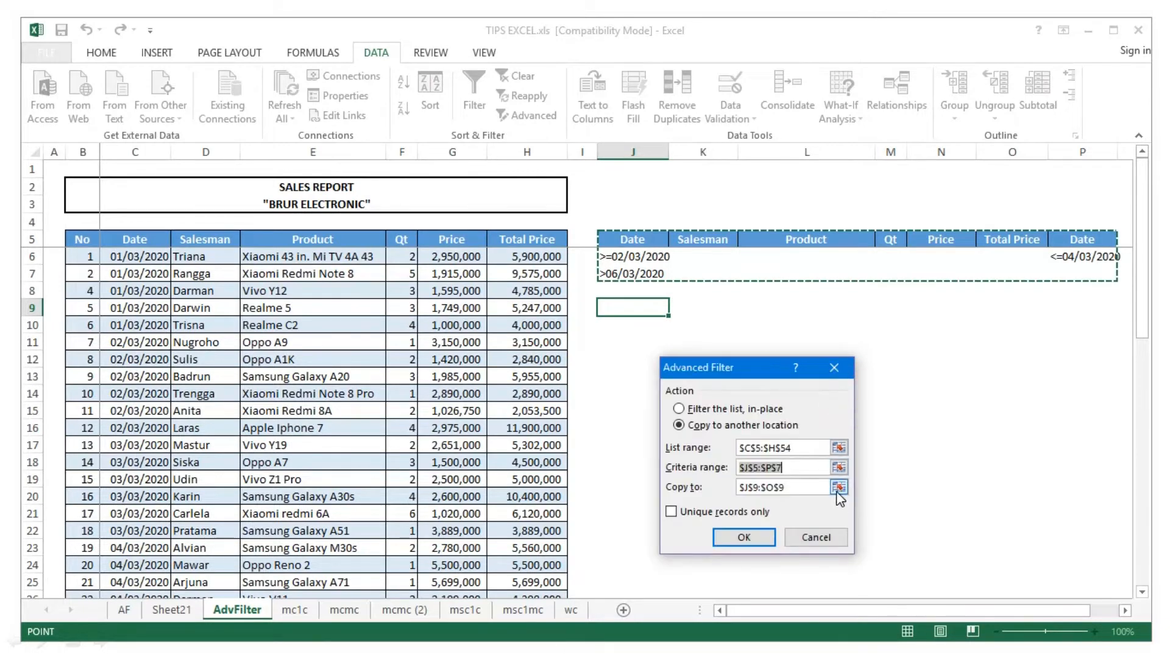
left_click(838, 487)
left_click(637, 308)
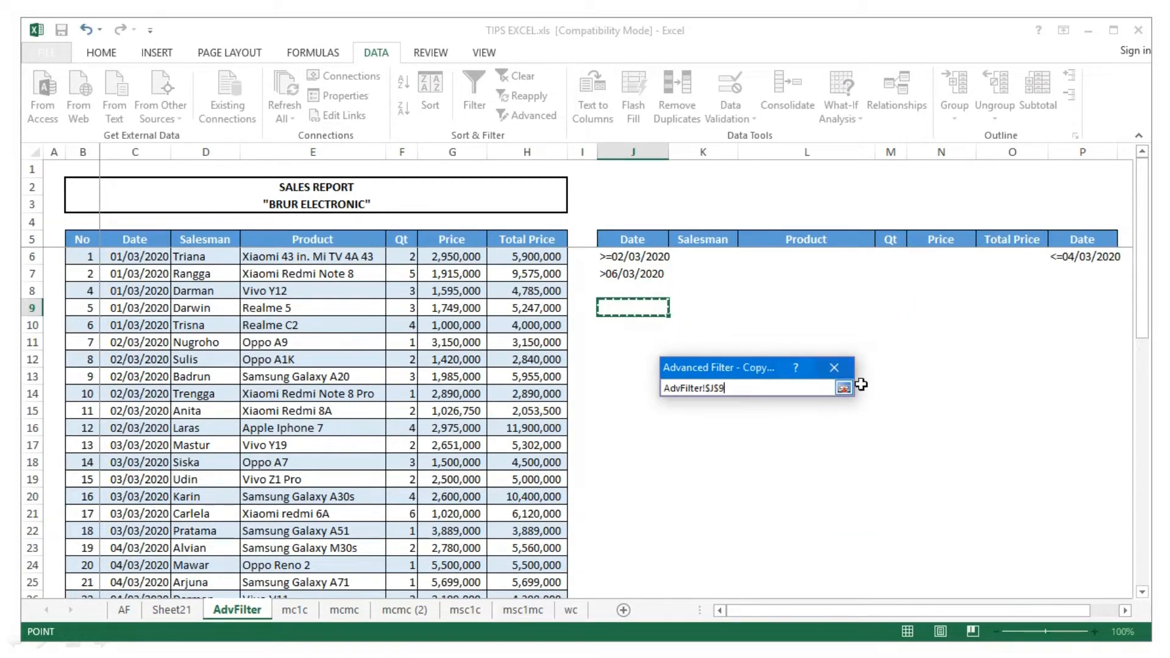
left_click(844, 387)
left_click(758, 537)
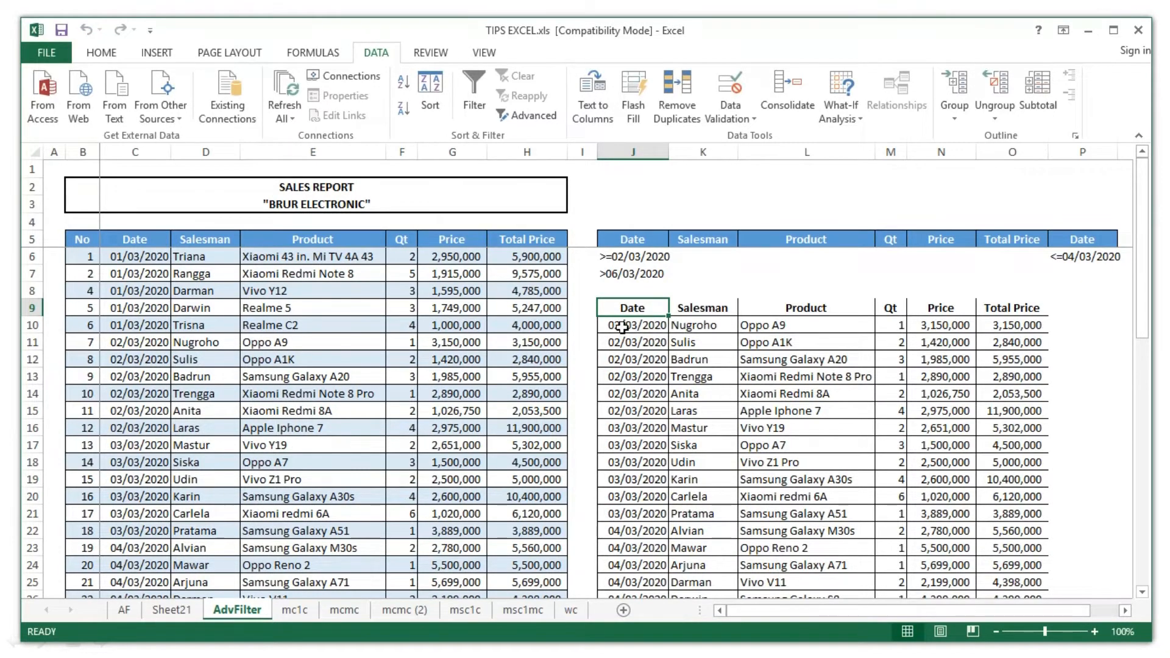
left_click(1084, 428)
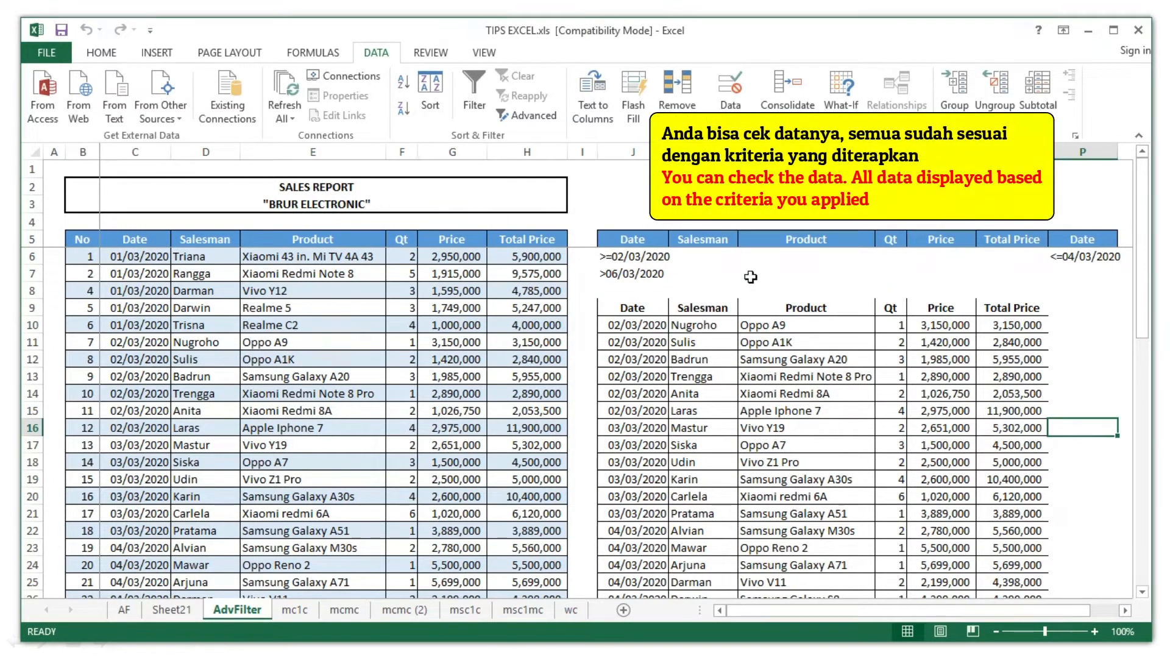
left_click(633, 258)
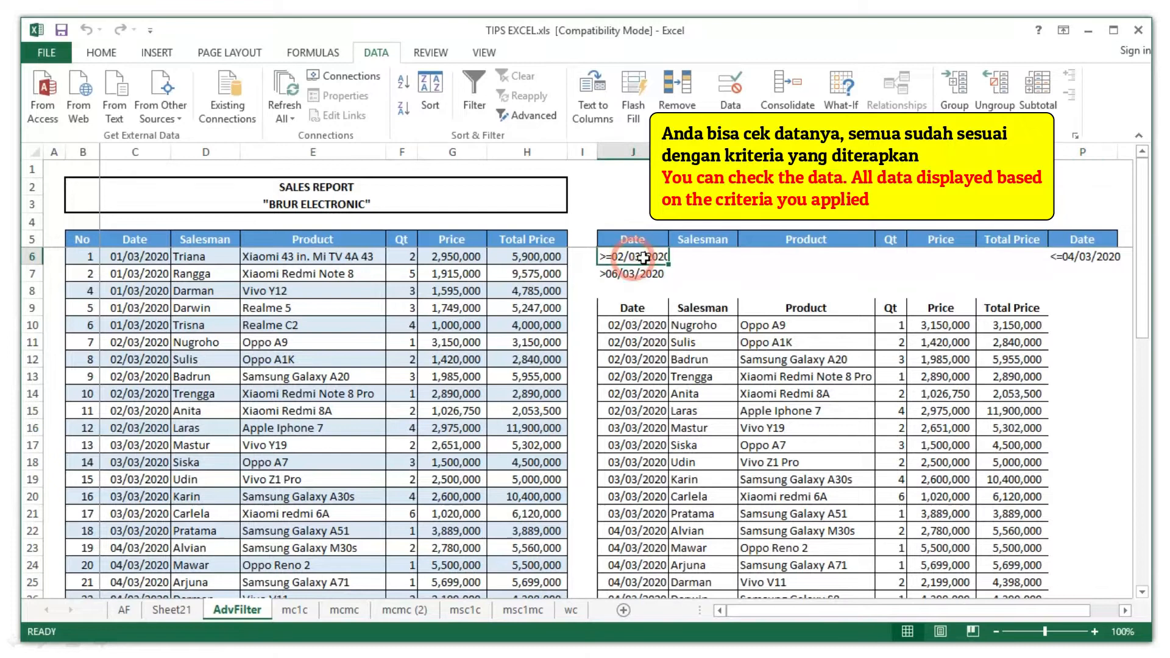
left_click(1074, 258, "shift")
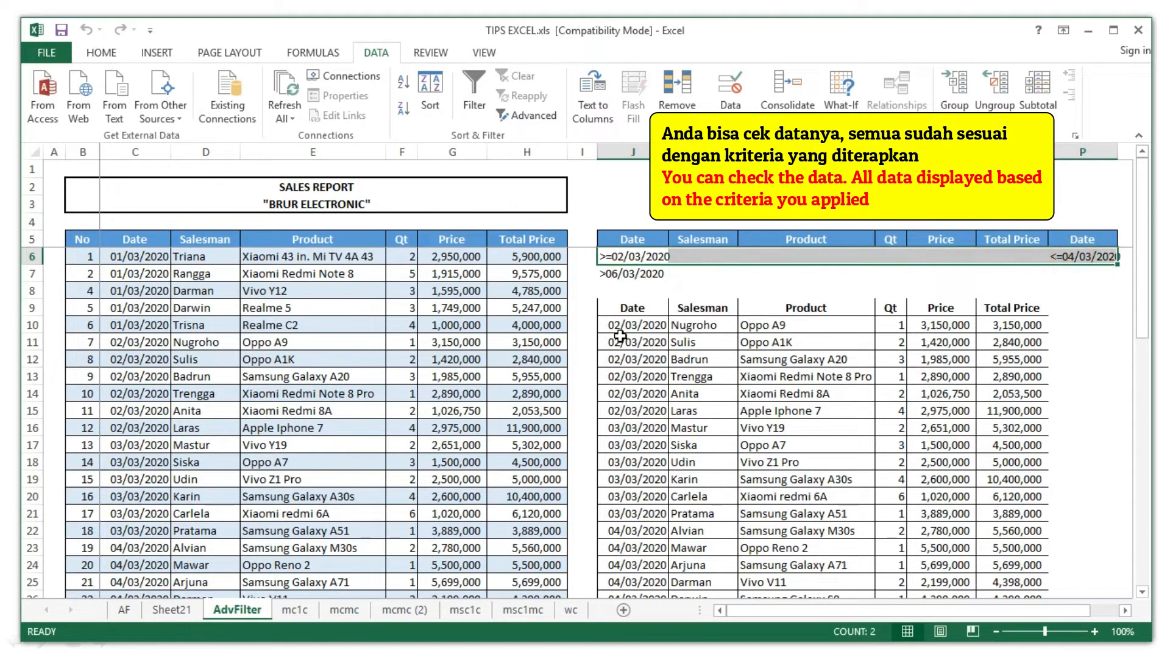
left_click_drag(622, 330, 636, 532)
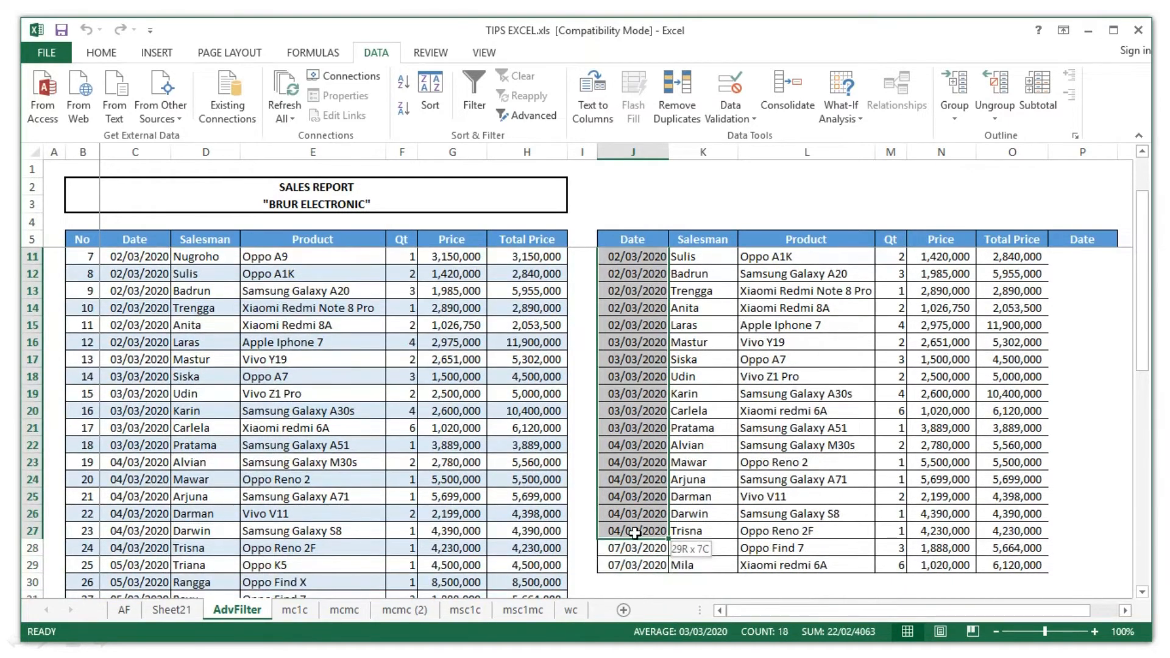
left_click(637, 532)
scroll(653, 427, "up", 2)
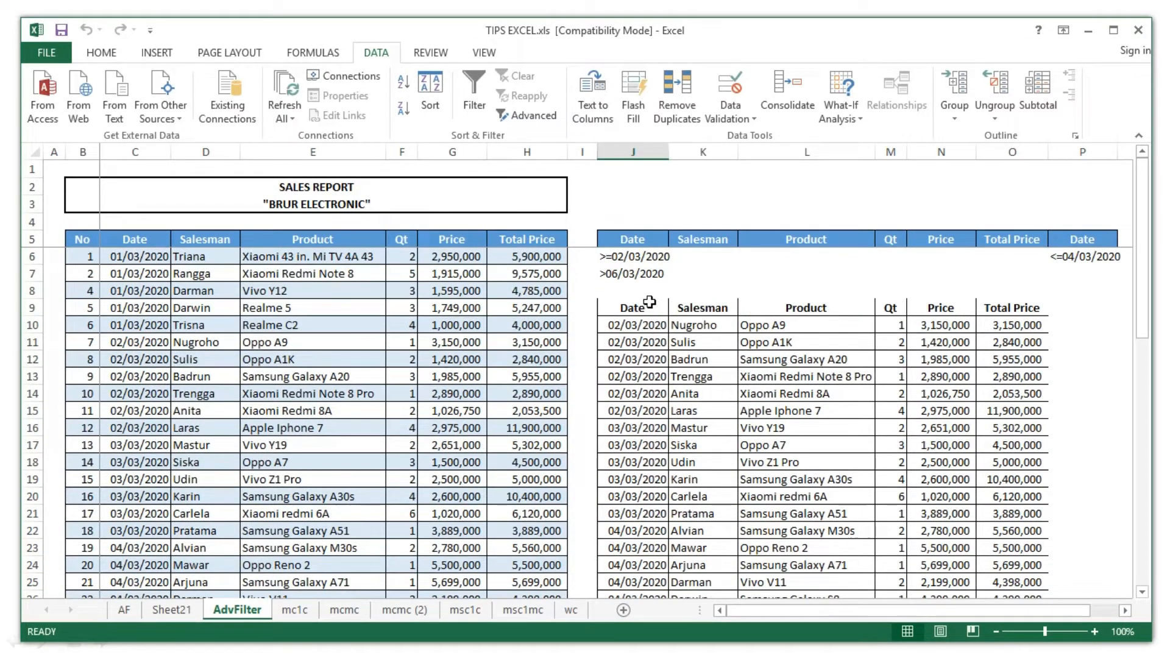
scroll(724, 419, "down", 8)
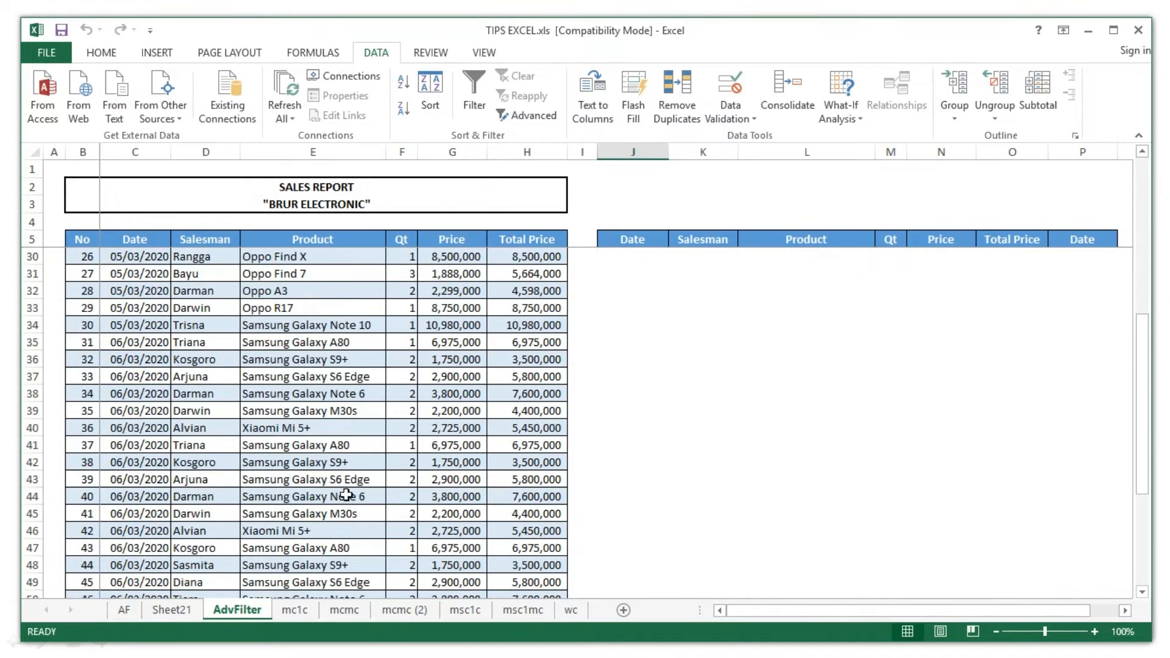
scroll(347, 495, "down", 7)
scroll(227, 339, "up", 15)
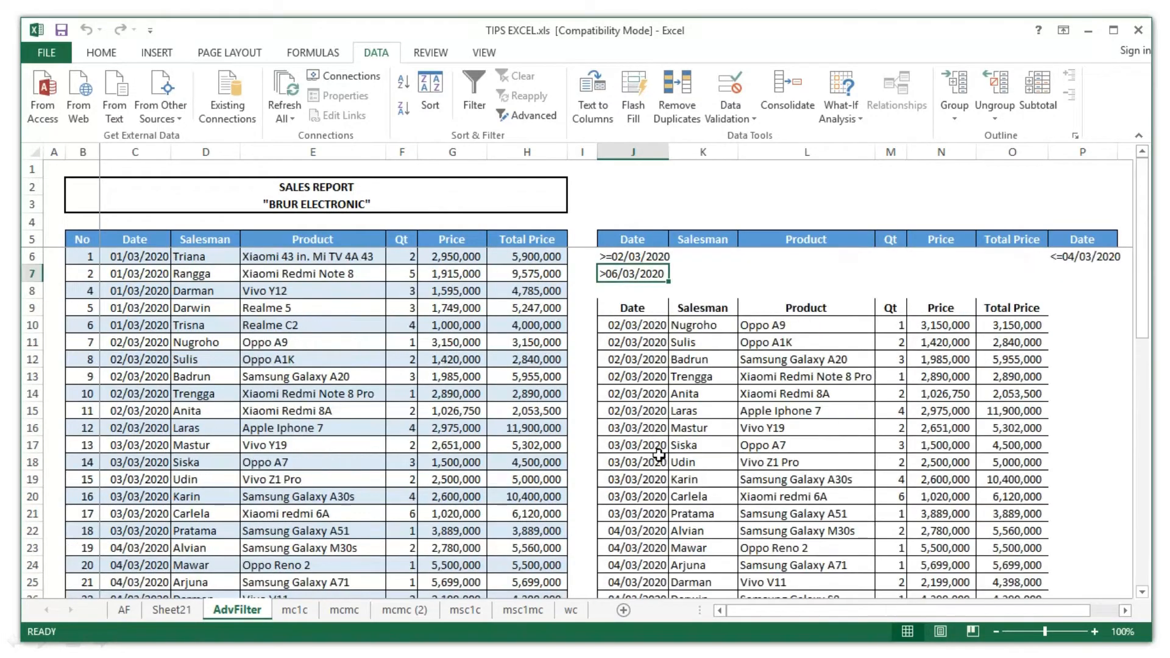
scroll(663, 551, "down", 3)
left_click(640, 497)
left_click(637, 514)
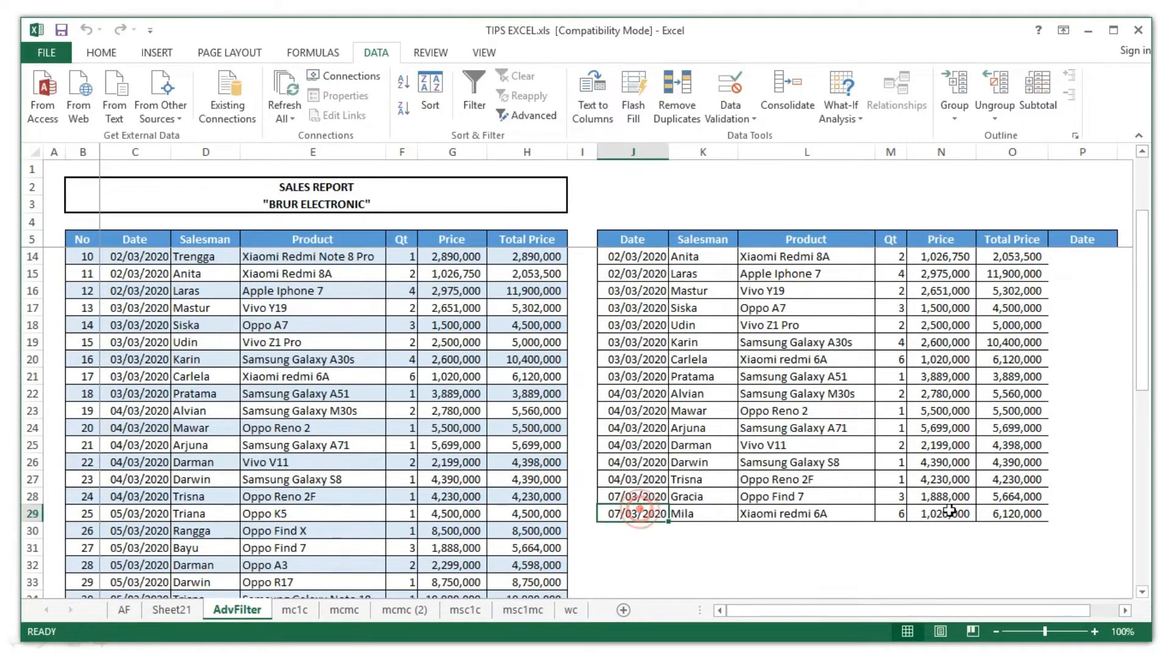
left_click(1001, 512)
scroll(1001, 509, "up", 3)
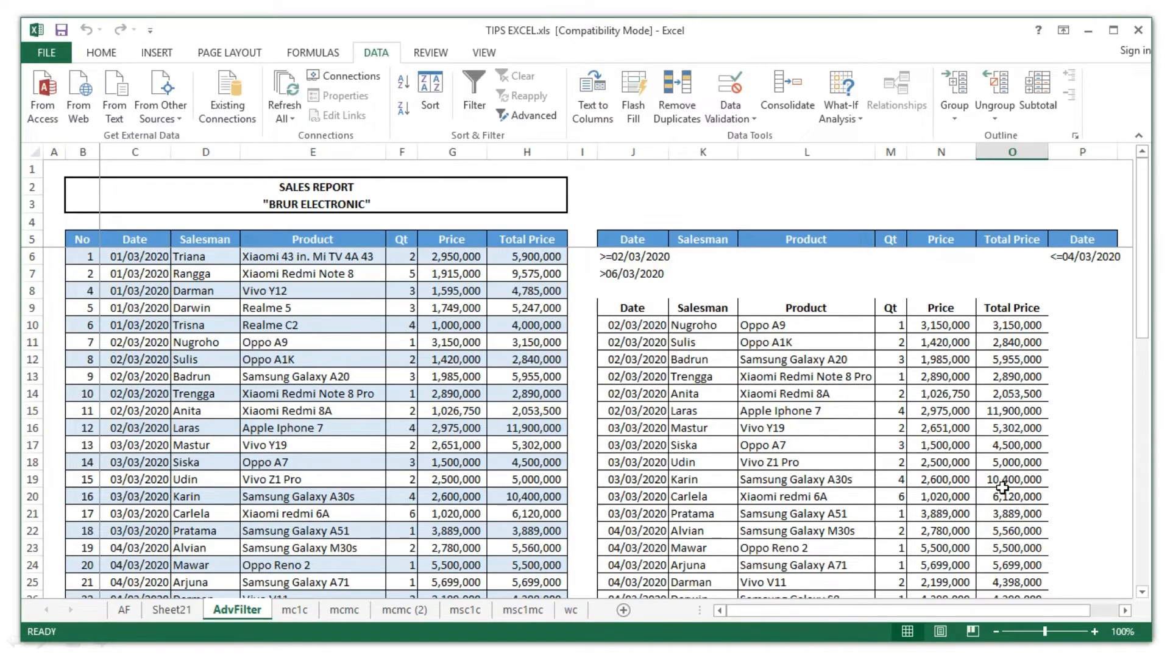
scroll(1004, 463, "down", 1)
scroll(1006, 457, "up", 1)
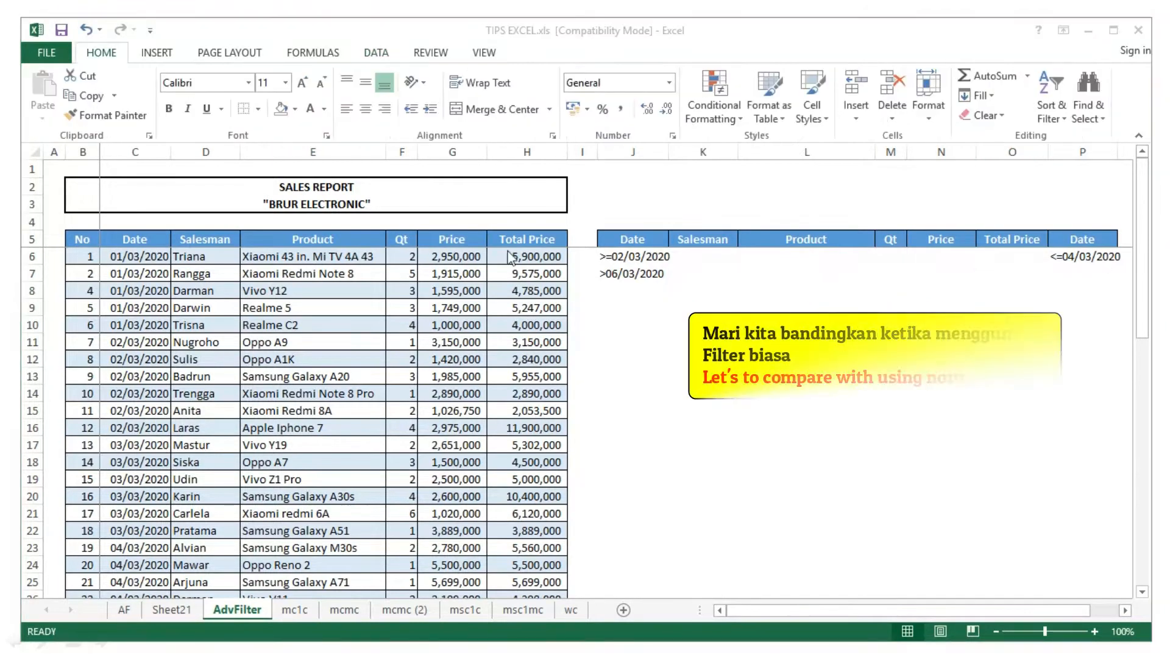
- Turn on column filters and filter Date between 02/03/2020 and 04/03/2020
left_click(135, 241)
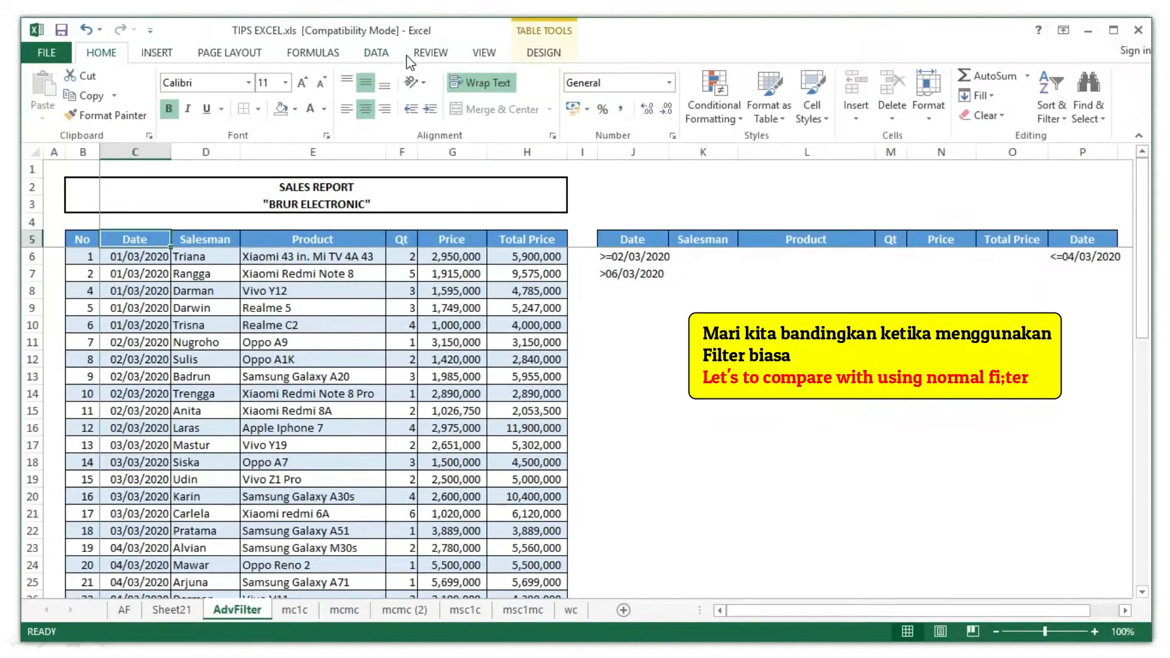
left_click(384, 53)
key("ctrl+shift+l")
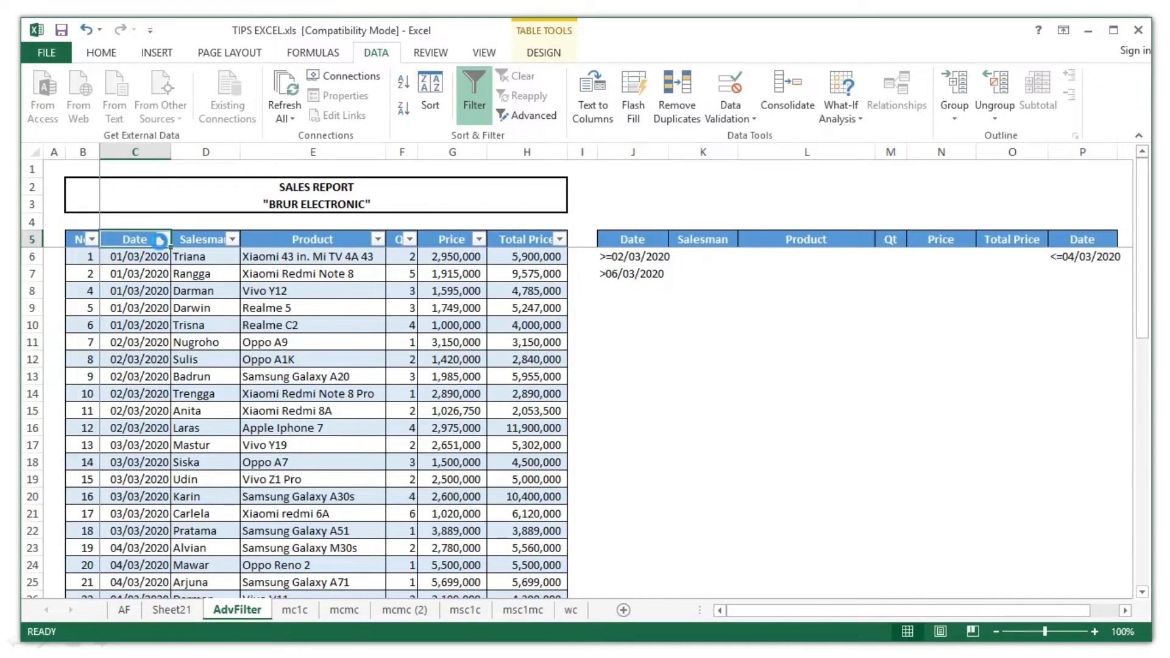
left_click(162, 239)
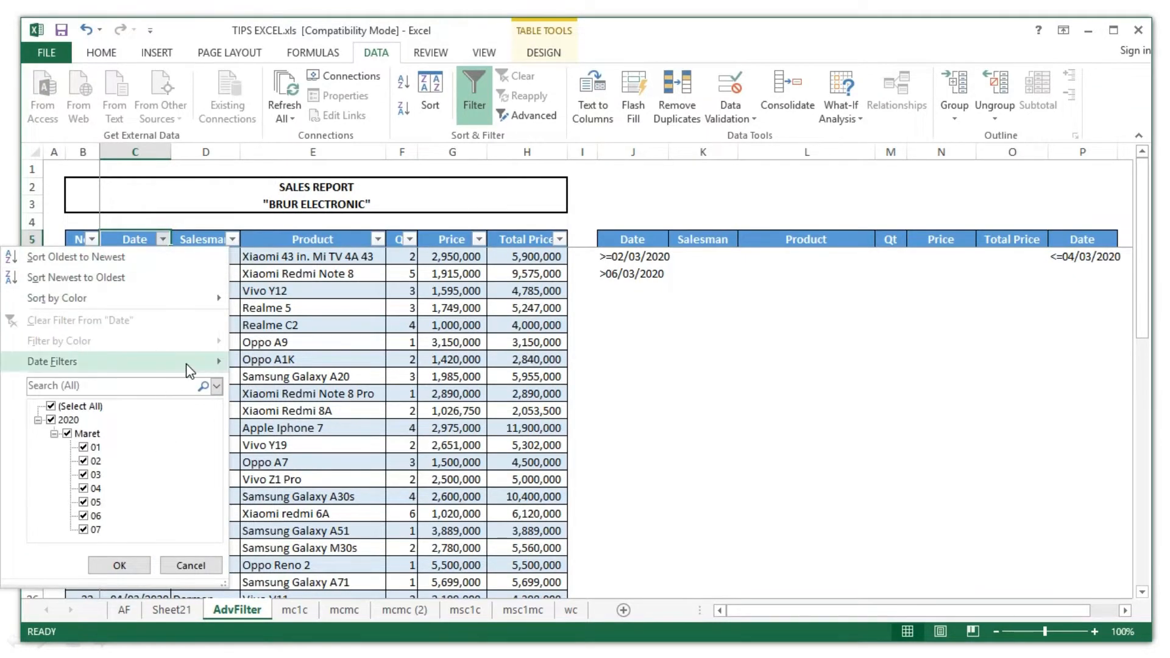
mouse_move(189, 363)
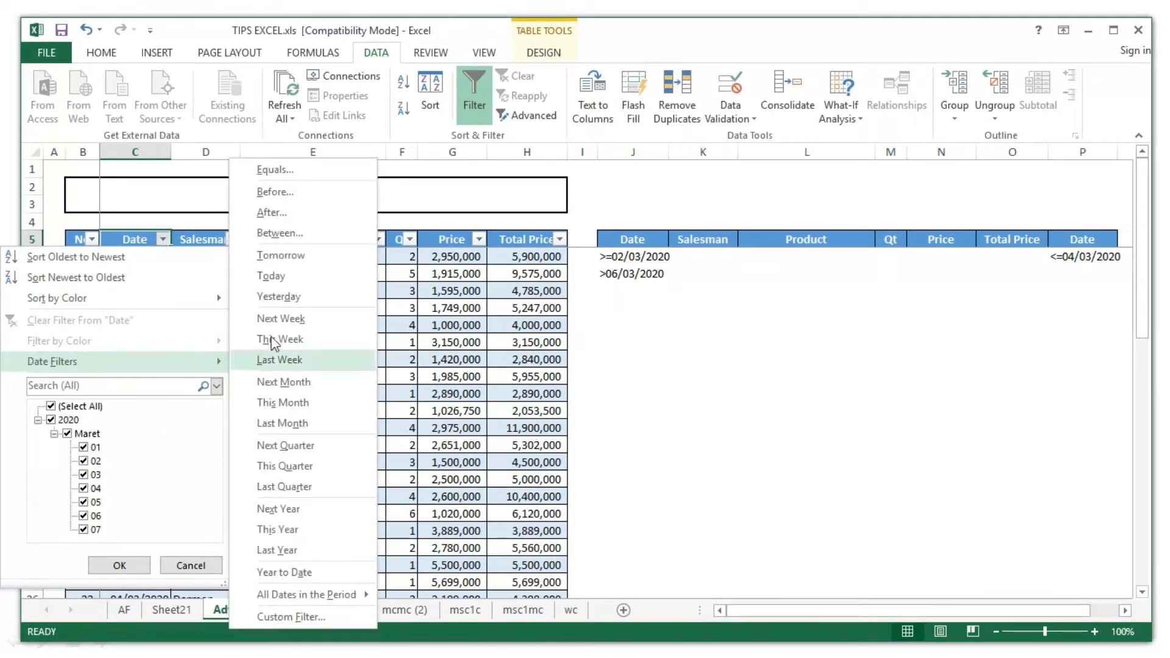
left_click(293, 234)
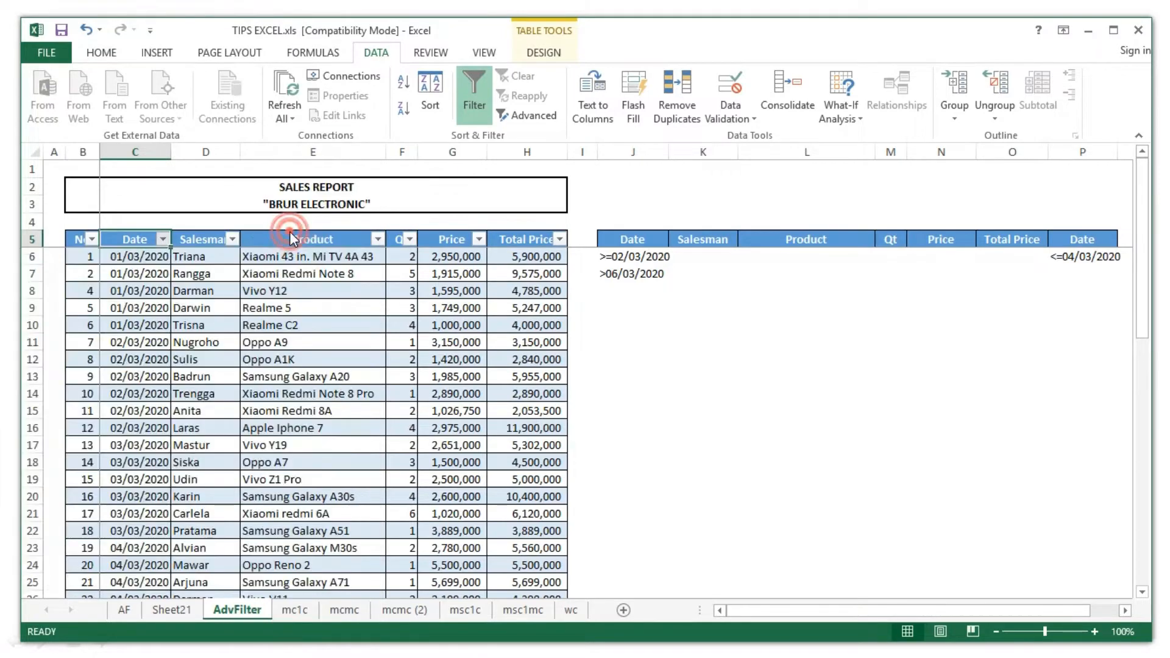
type("02/03/2020")
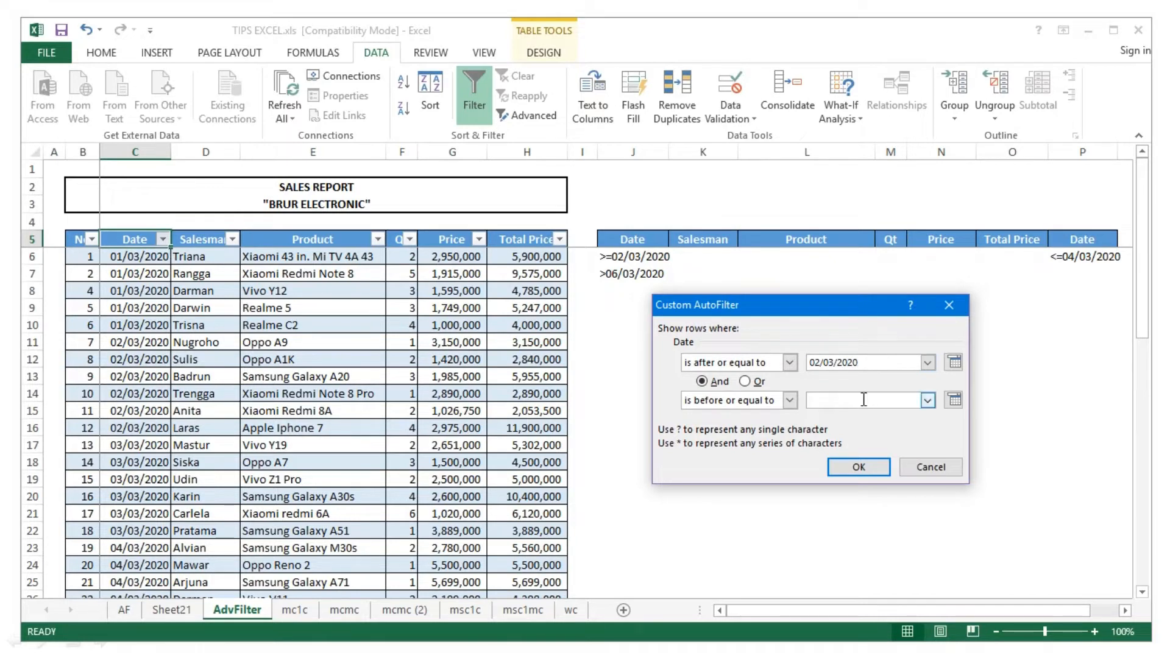
left_click(864, 400)
type("04/03/2020")
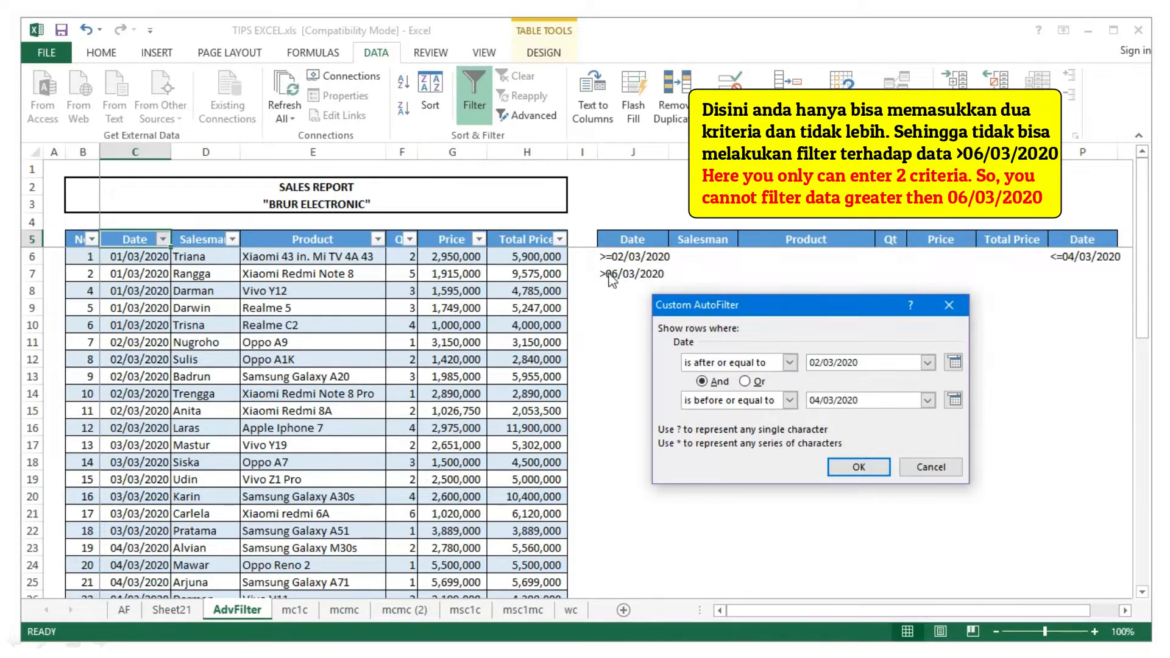
left_click(859, 468)
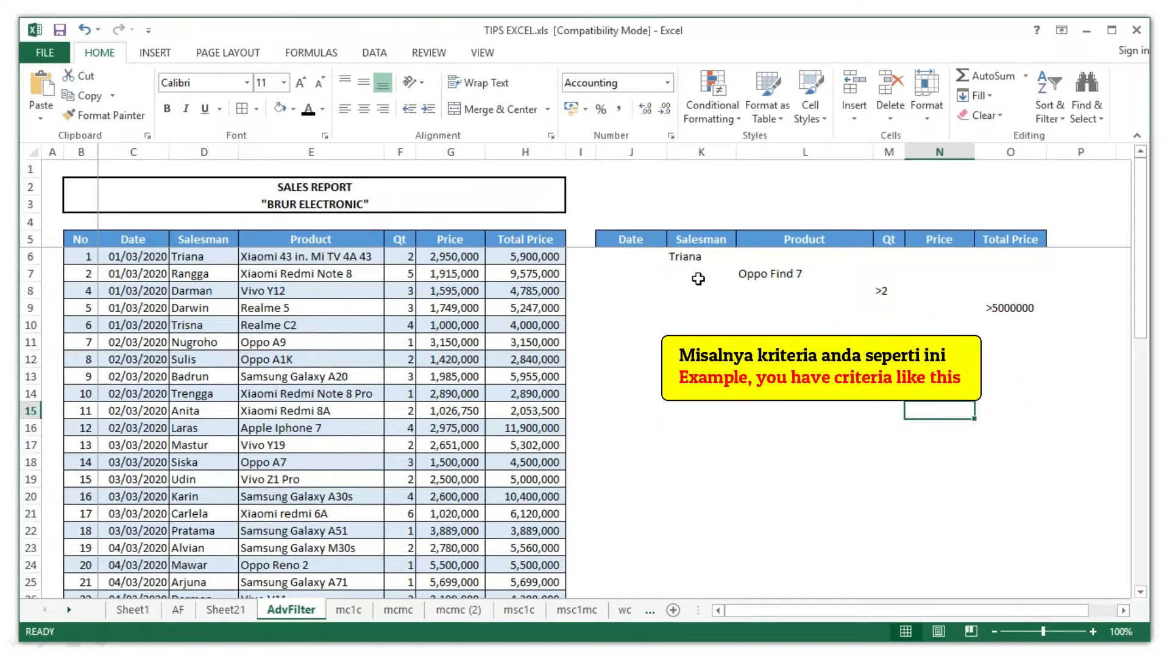
left_click(646, 259)
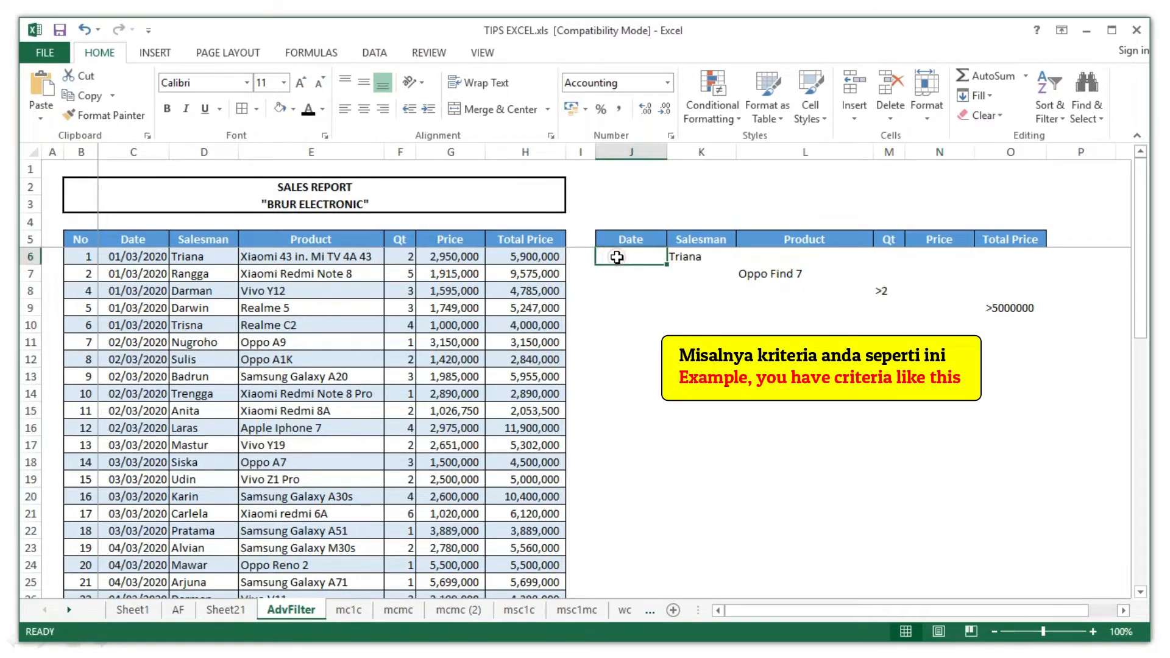
left_click(637, 291)
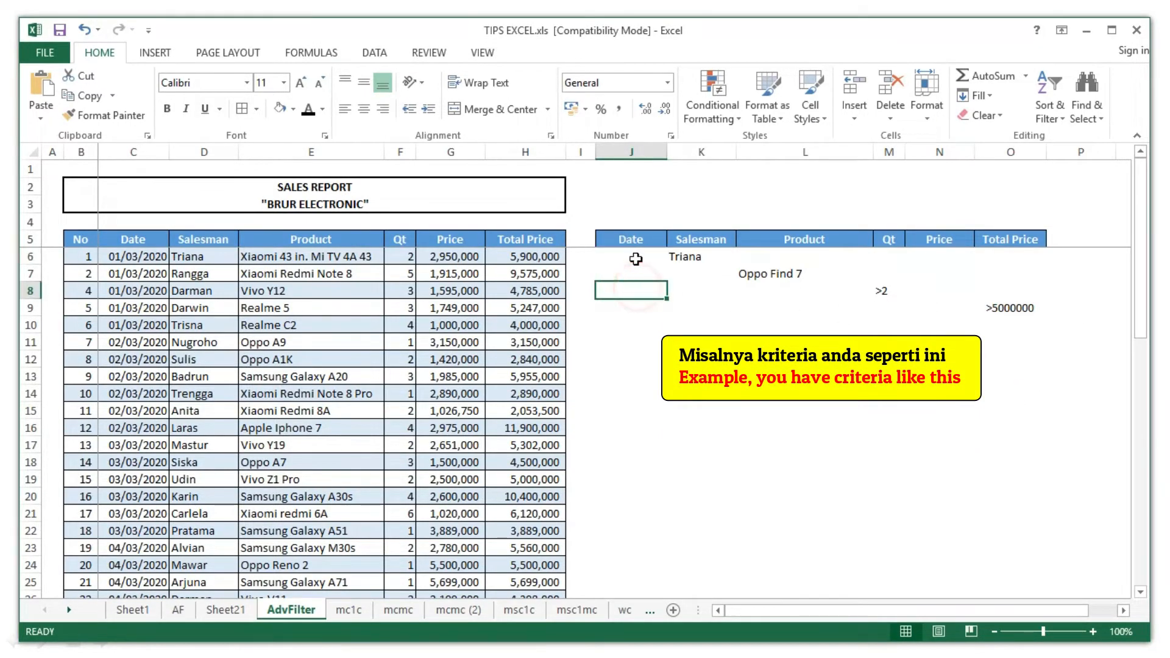
left_click(1041, 262)
left_click(646, 253)
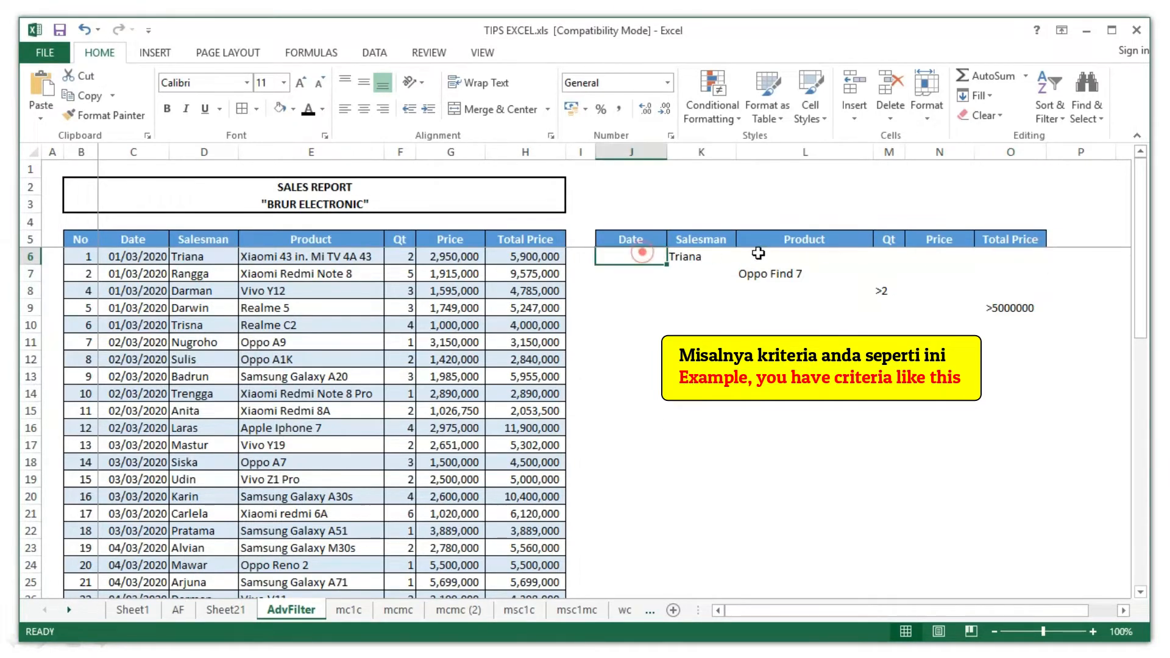
left_click(1011, 260, "shift")
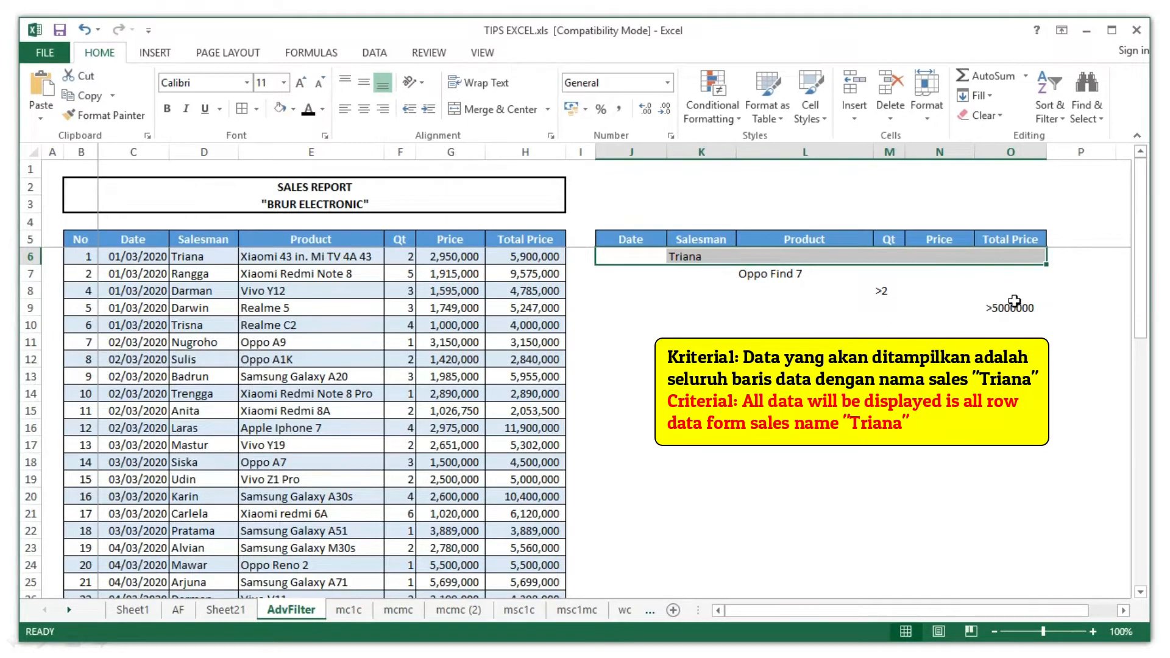
left_click(623, 279)
left_click_drag(965, 273, 1009, 280)
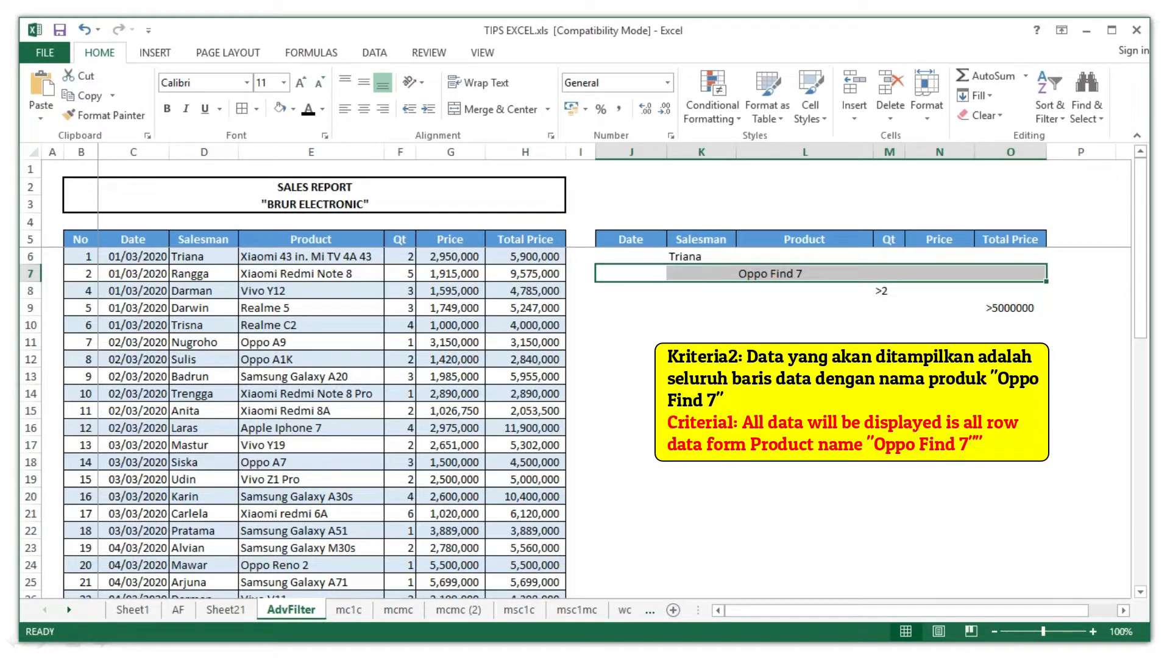
left_click(615, 292)
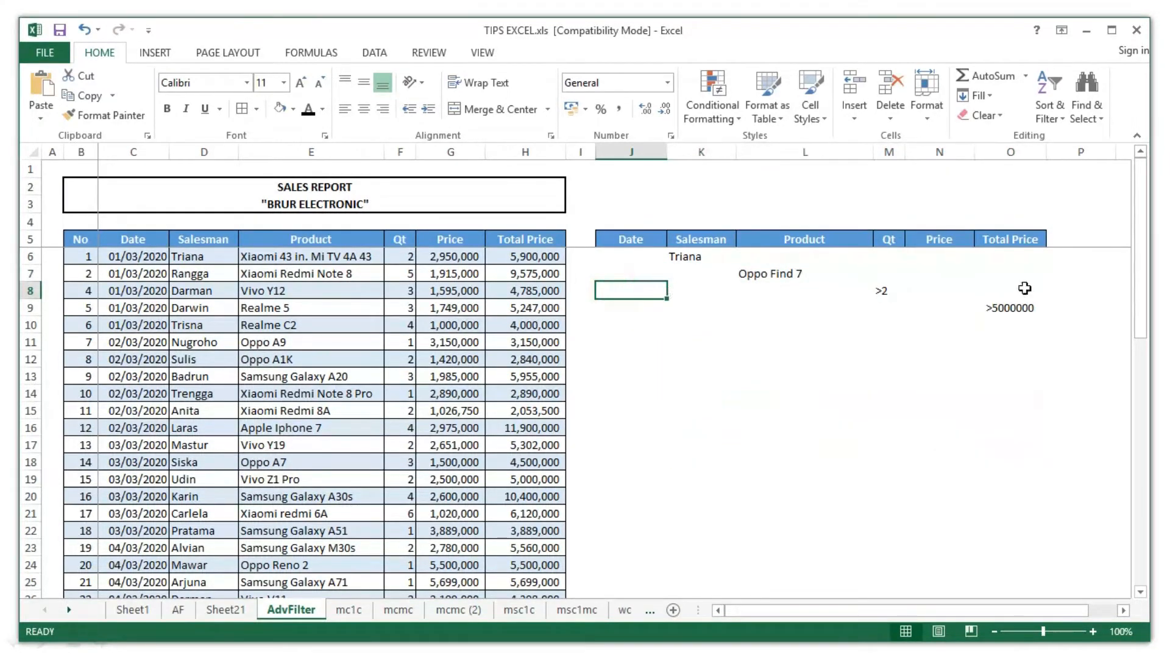
left_click_drag(1025, 288, 1024, 291)
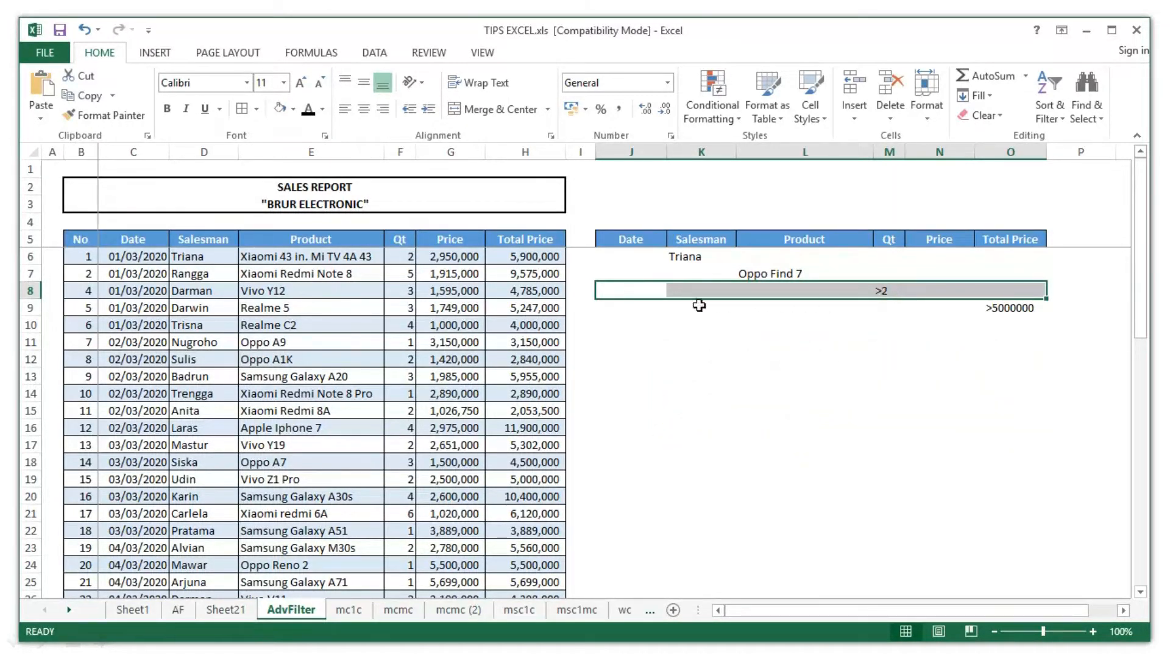
left_click(612, 310)
left_click(1007, 308, "shift")
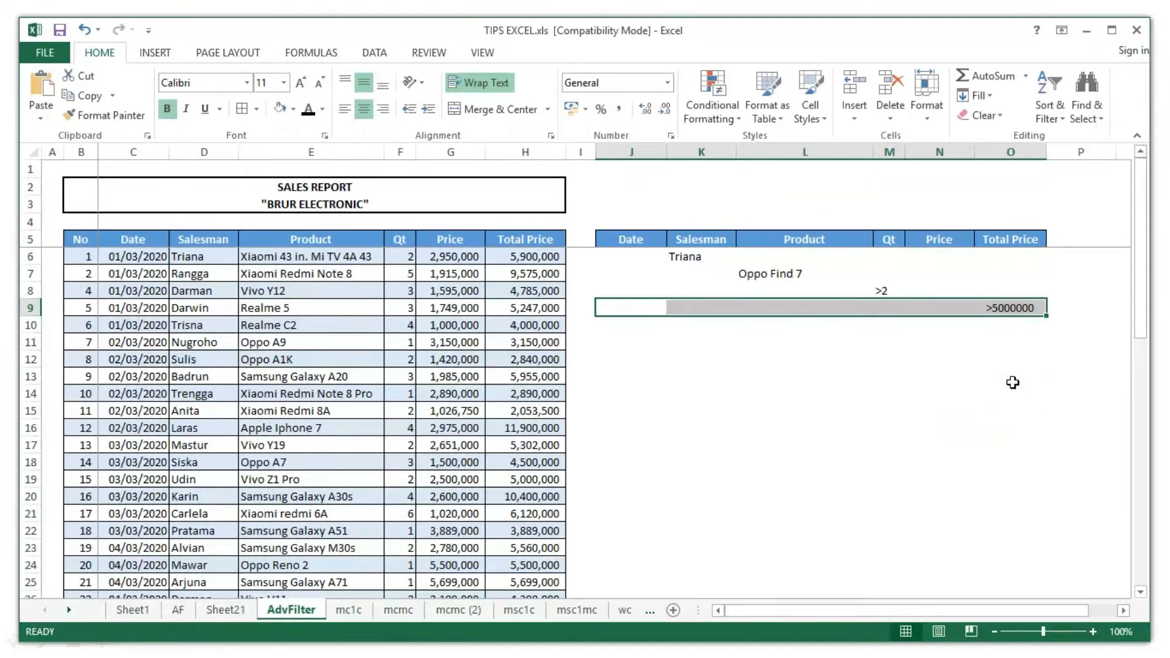
left_click(1013, 383)
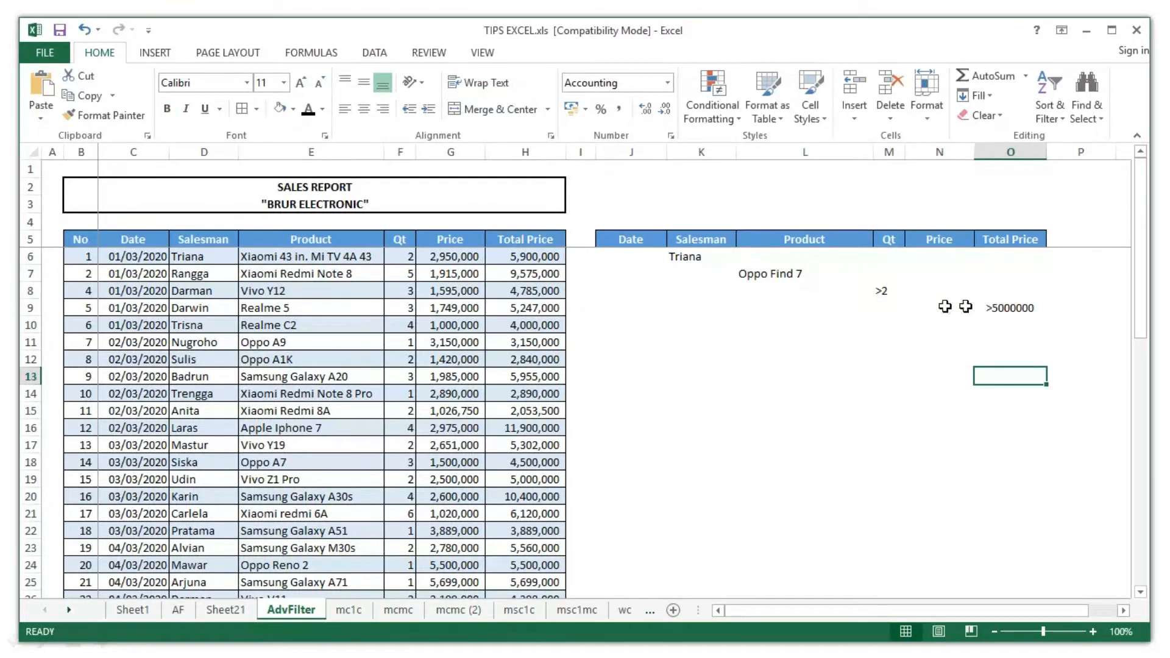
left_click(631, 341)
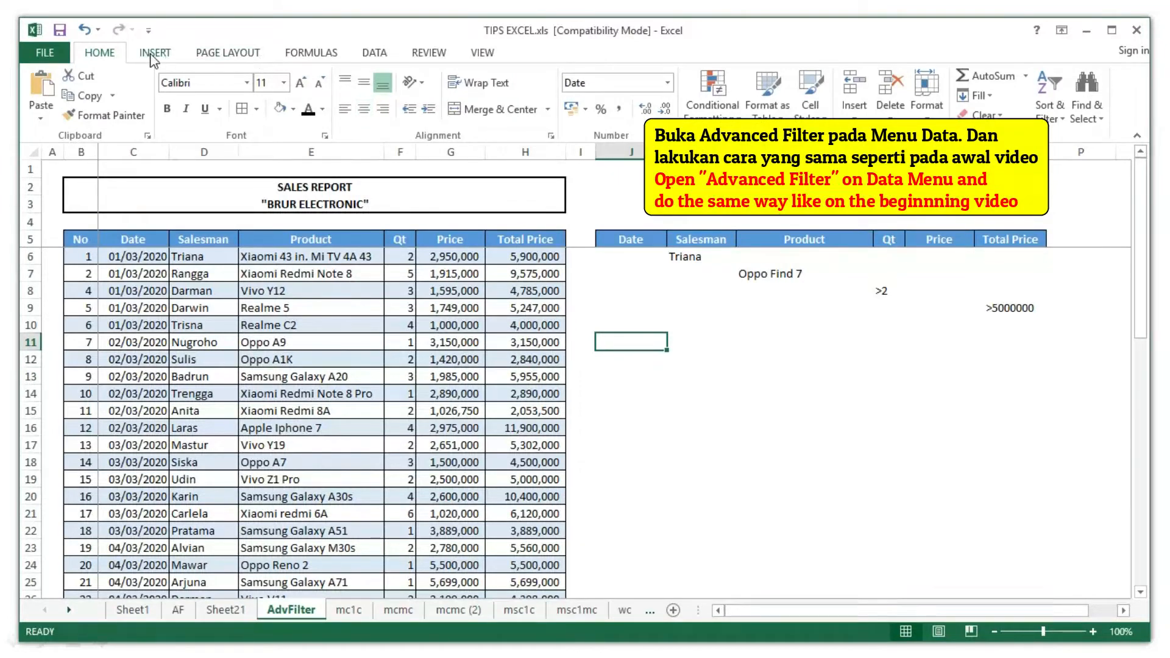
- Set the Advanced Filter list range to the sales table C5:H54
left_click(374, 53)
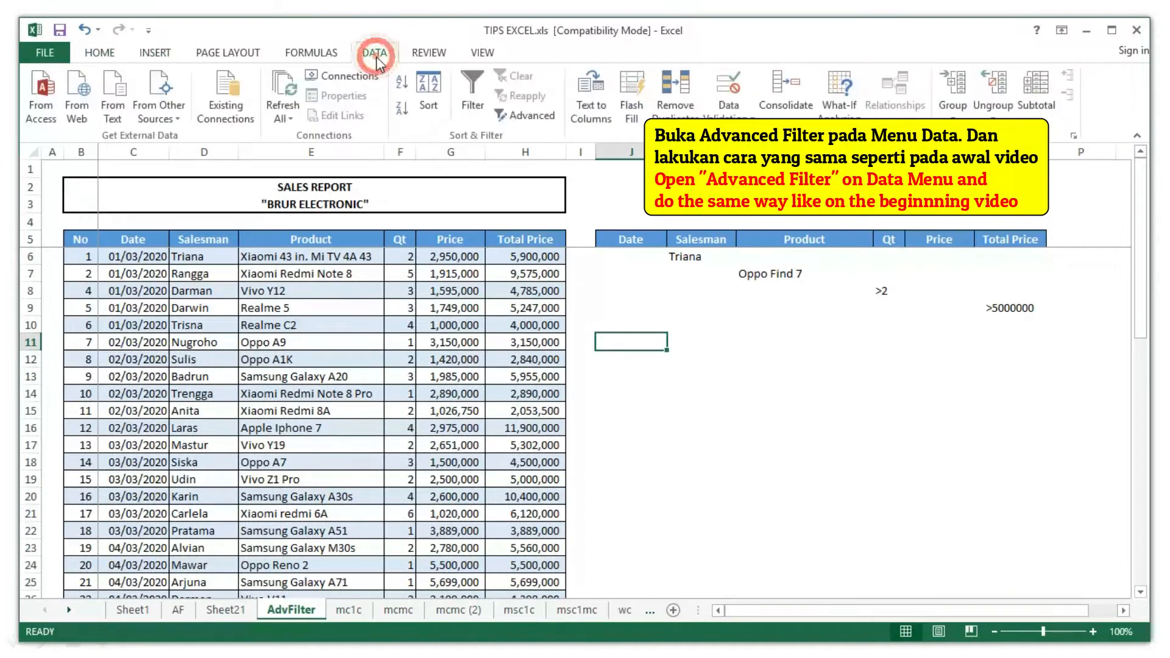
left_click(526, 115)
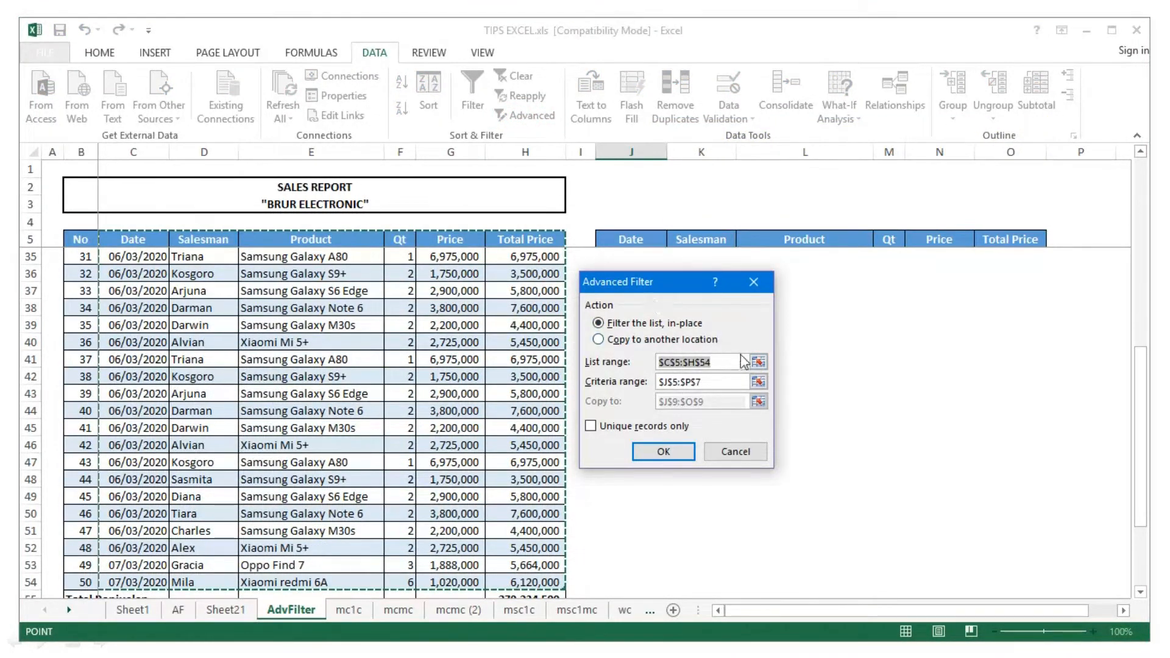
left_click(758, 362)
left_click(130, 239)
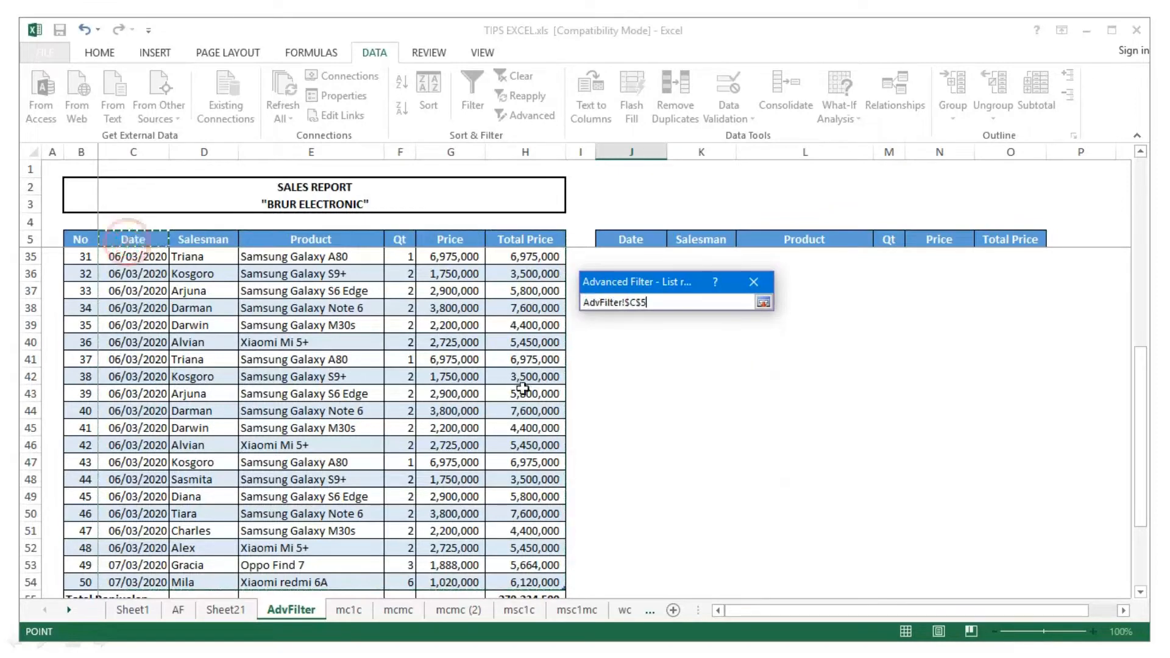
scroll(518, 396, "down", 5)
scroll(523, 400, "up", 1)
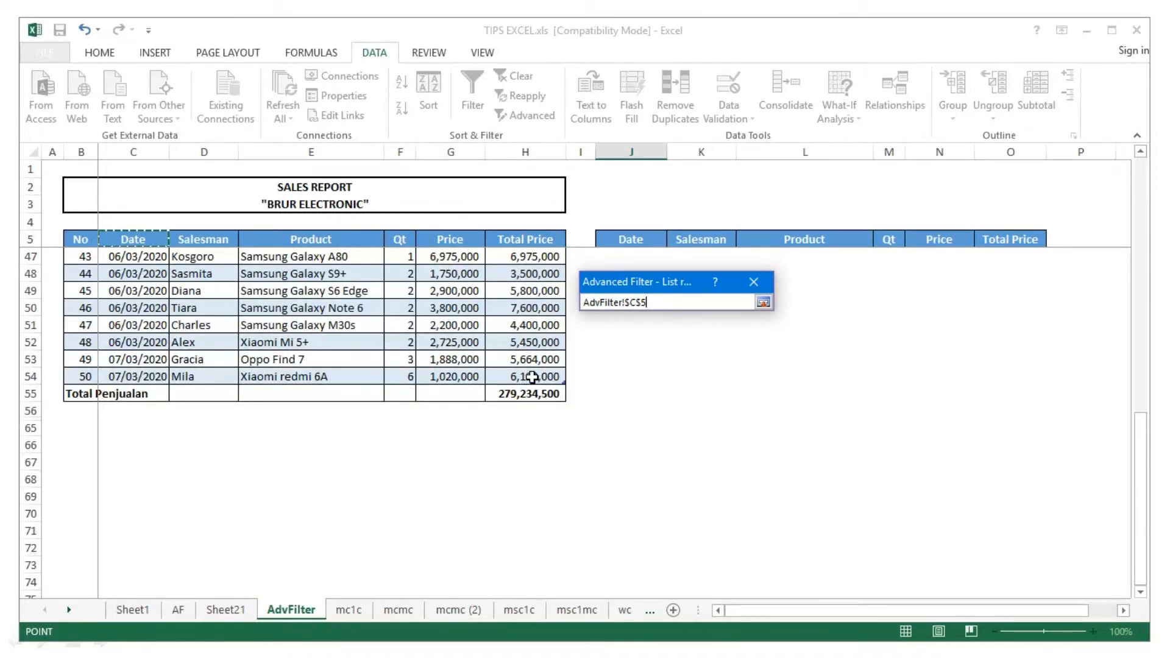
left_click(533, 377, "shift")
left_click(764, 302)
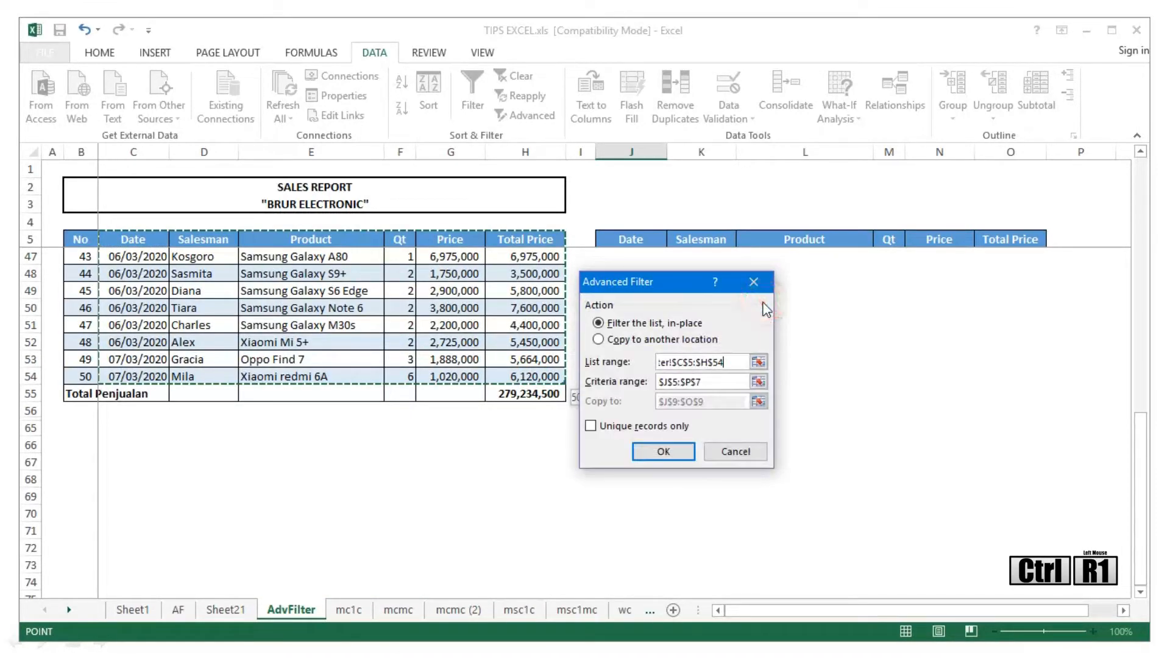
- Set the Advanced Filter criteria range to J5:O9
left_click(759, 382)
scroll(671, 366, "up", 13)
left_click(628, 239)
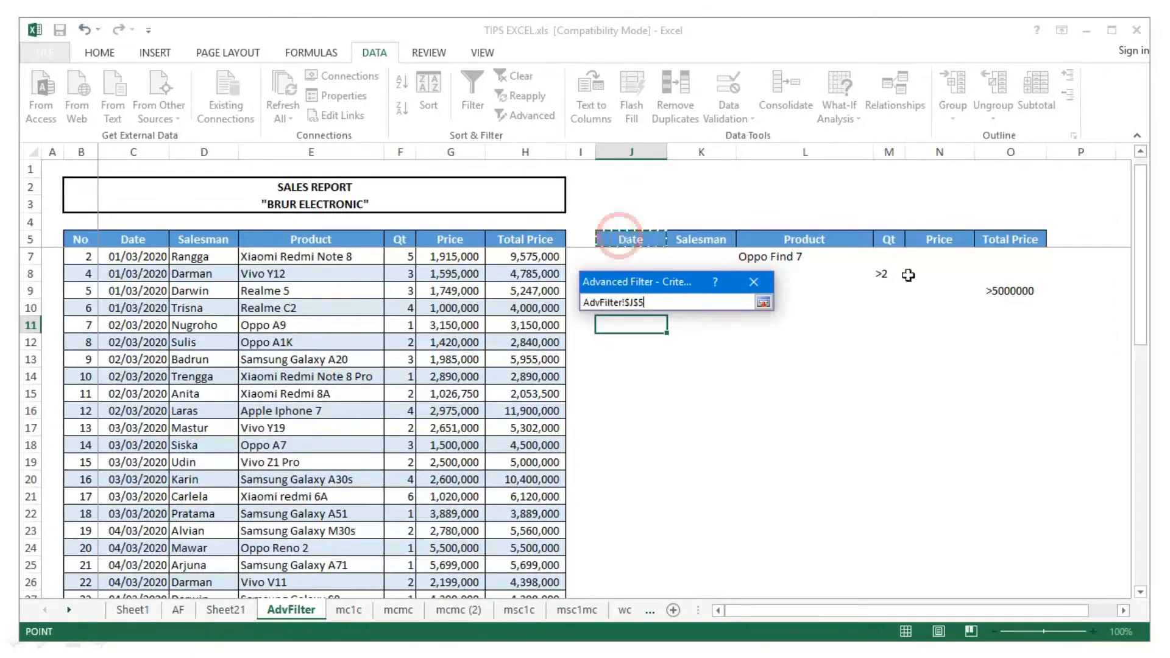
left_click(1030, 293, "shift")
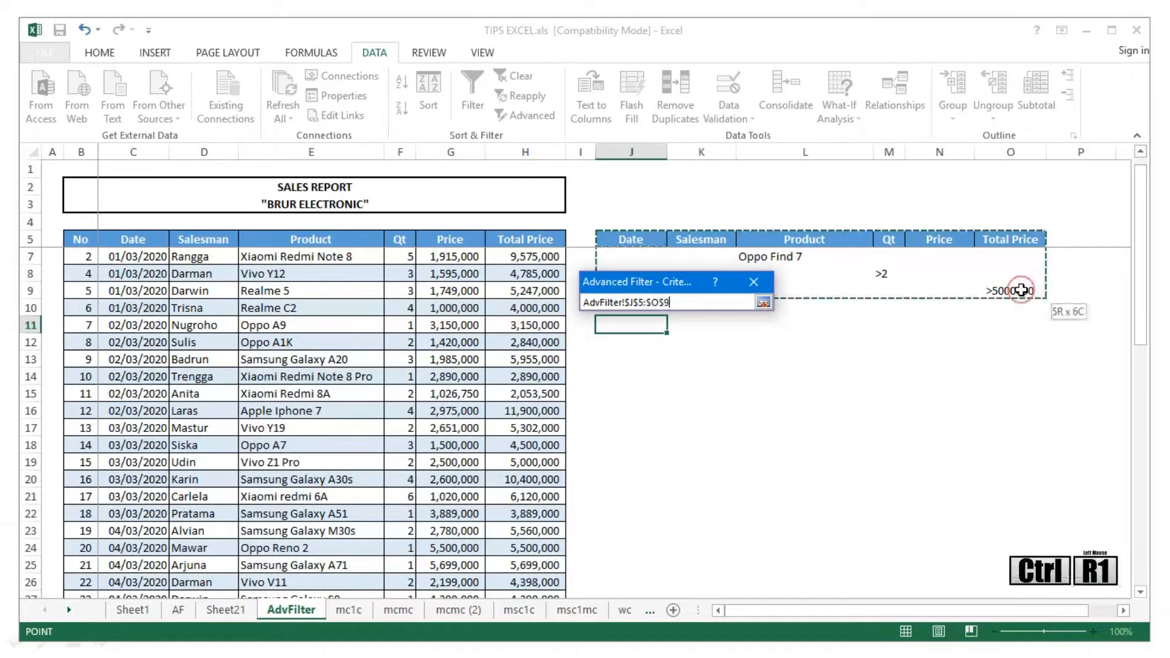
left_click(763, 303)
- Copy the matching rows to another location starting at J11 and run the filter
left_click_drag(655, 288, 910, 362)
left_click(854, 413)
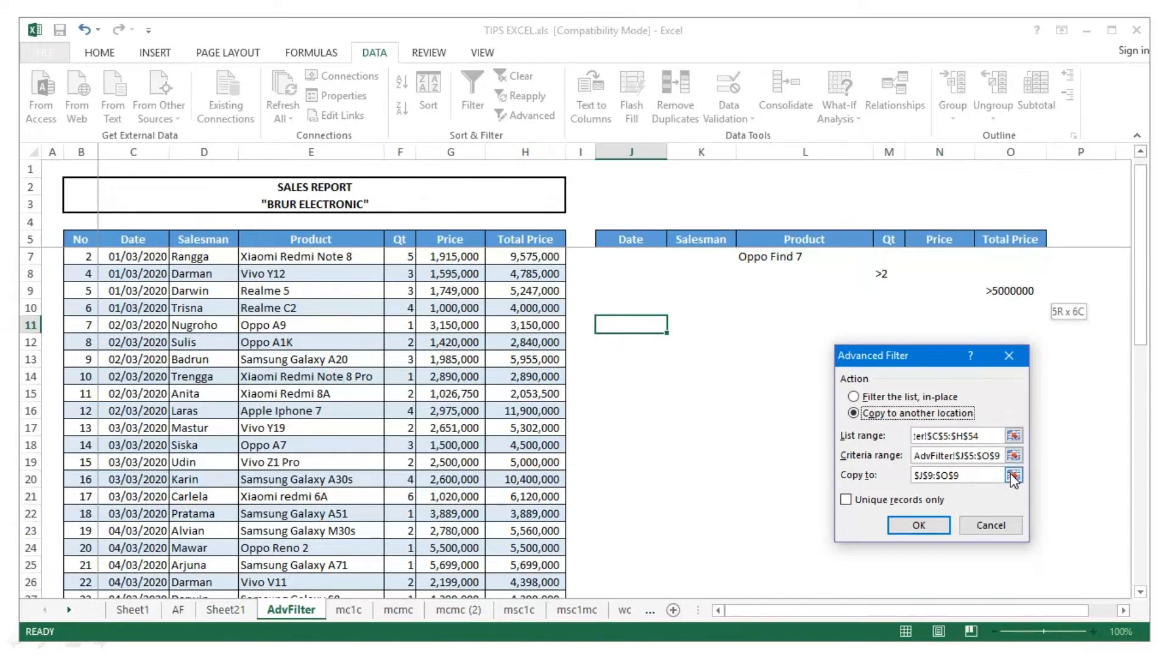
left_click(1014, 478)
left_click(643, 329)
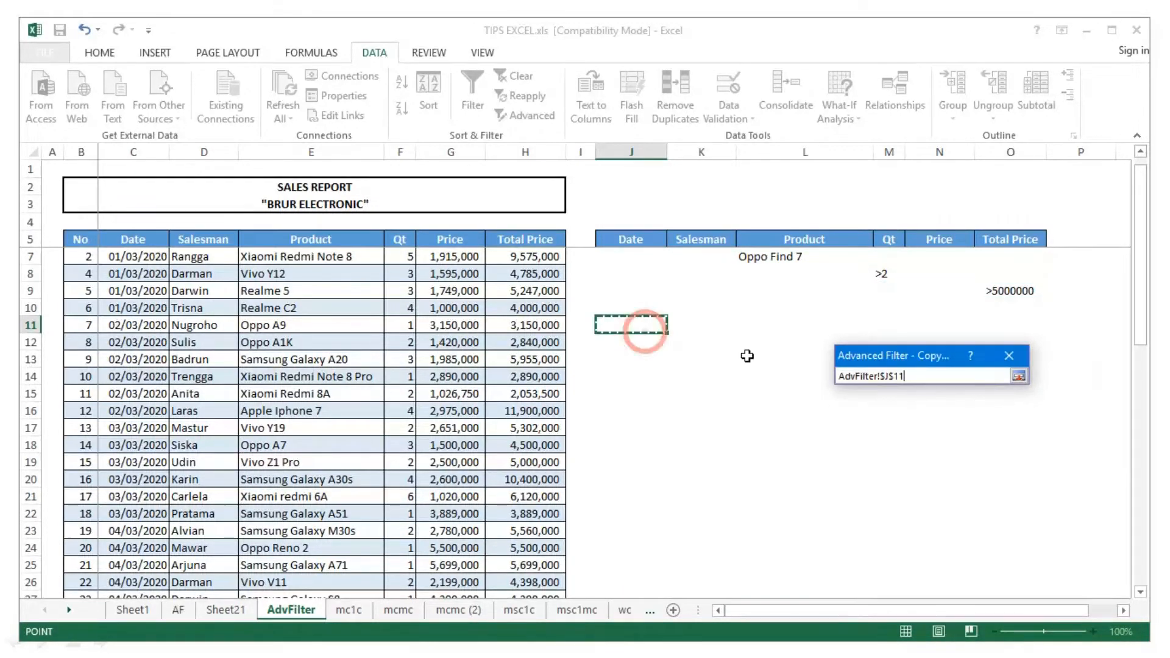
left_click(1019, 376)
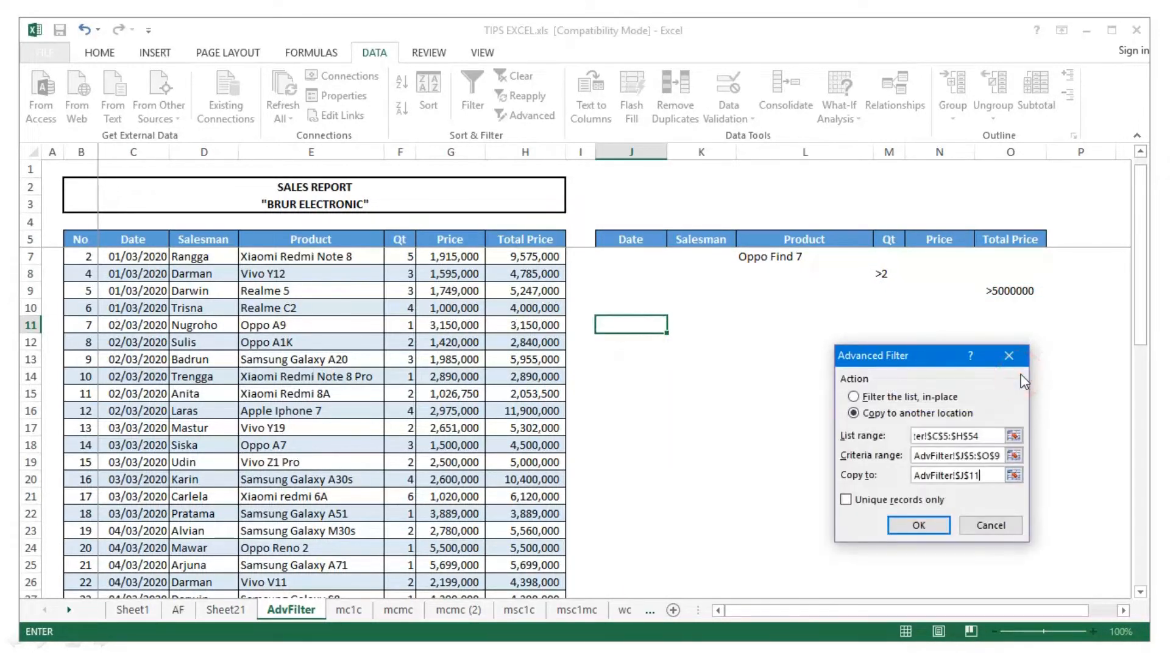
left_click(928, 528)
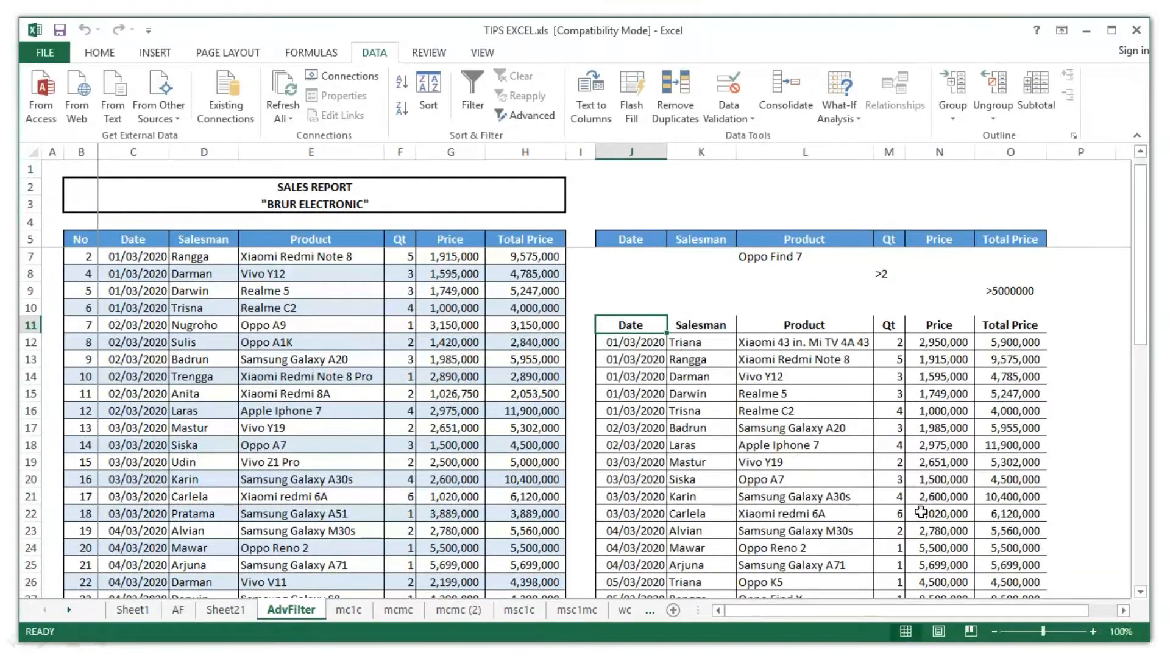
- Select the Triana criterion K6 together with the Triana results in K12 and K26
scroll(835, 451, "down", 3)
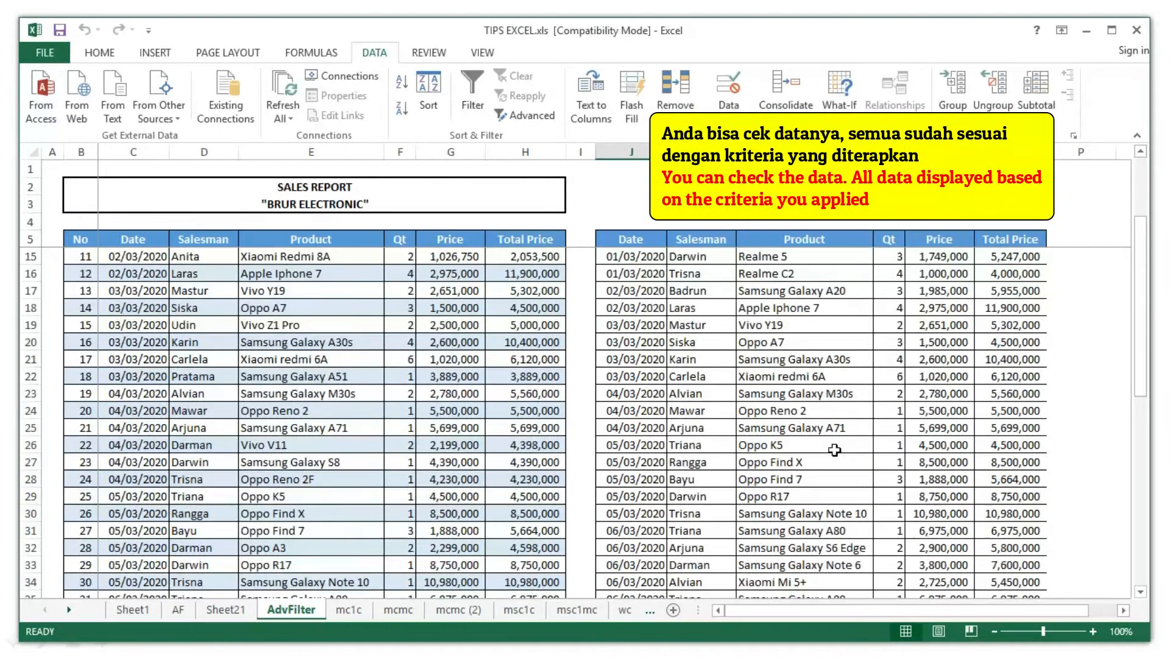
scroll(835, 451, "up", 3)
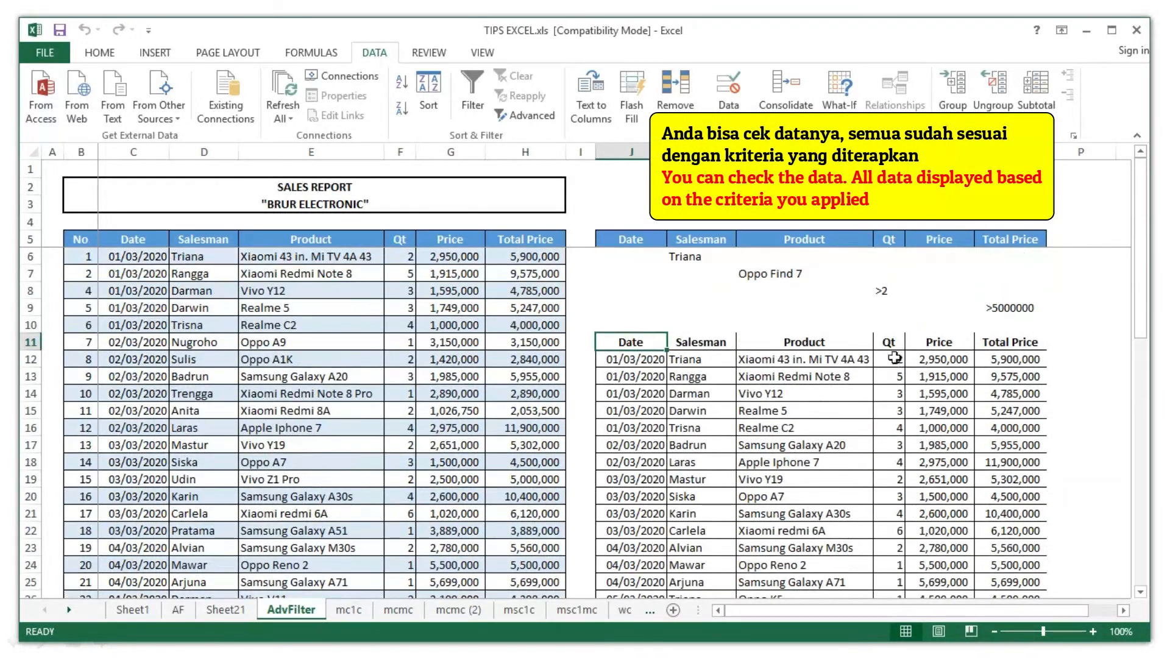
left_click(811, 319)
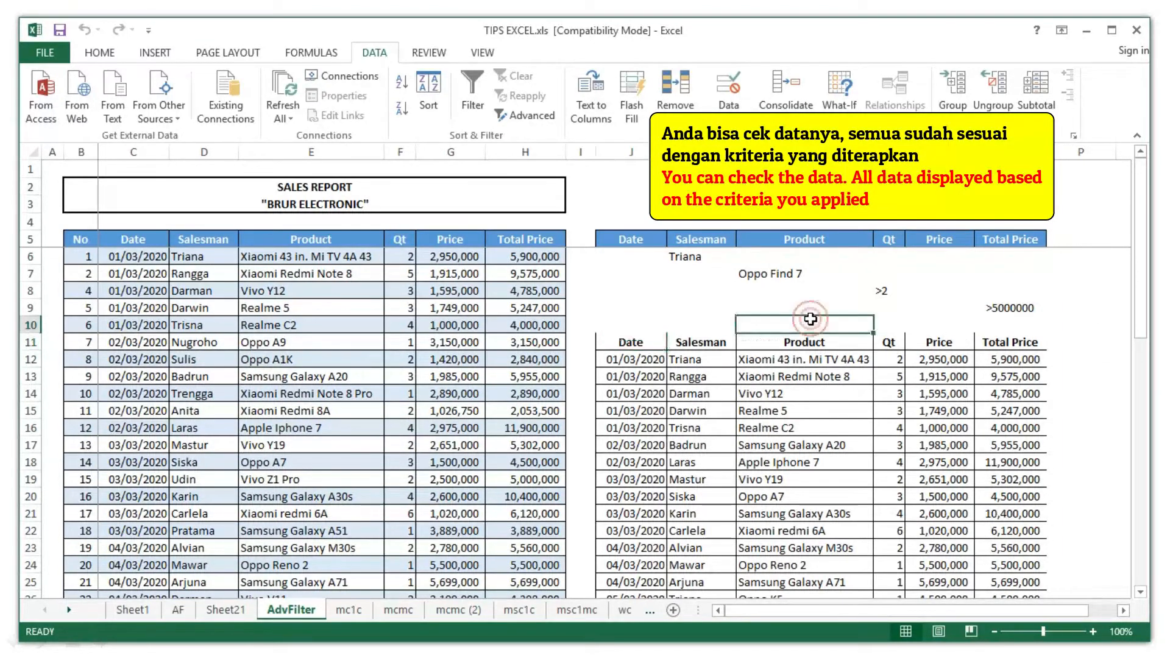
left_click(692, 259)
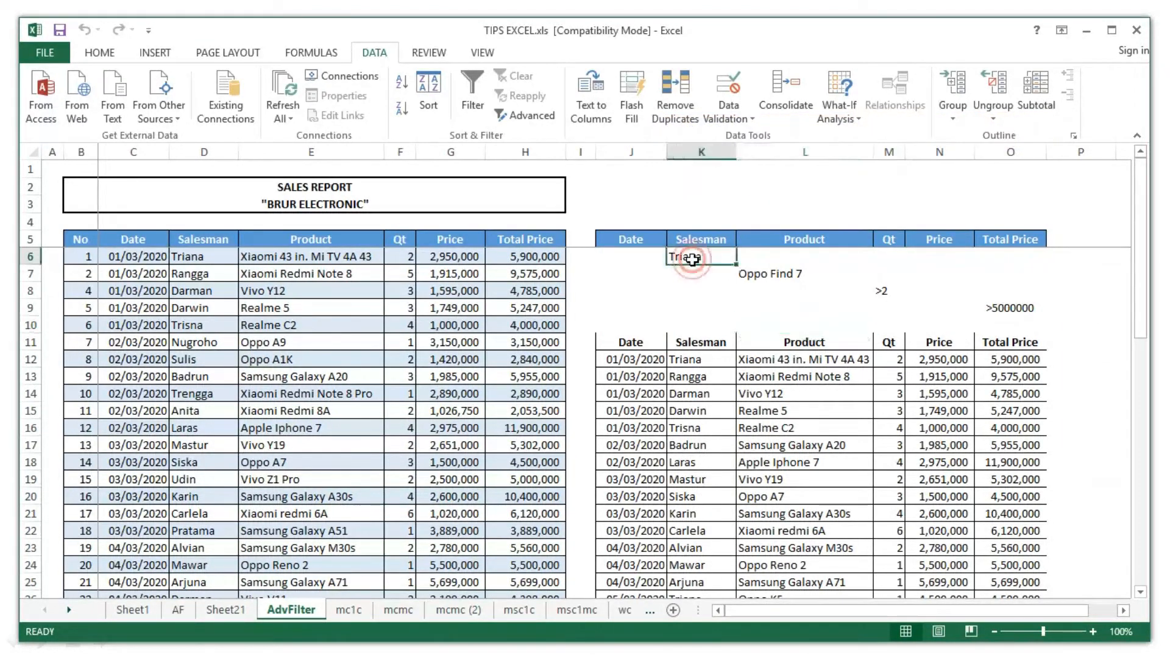
left_click(683, 361, "ctrl")
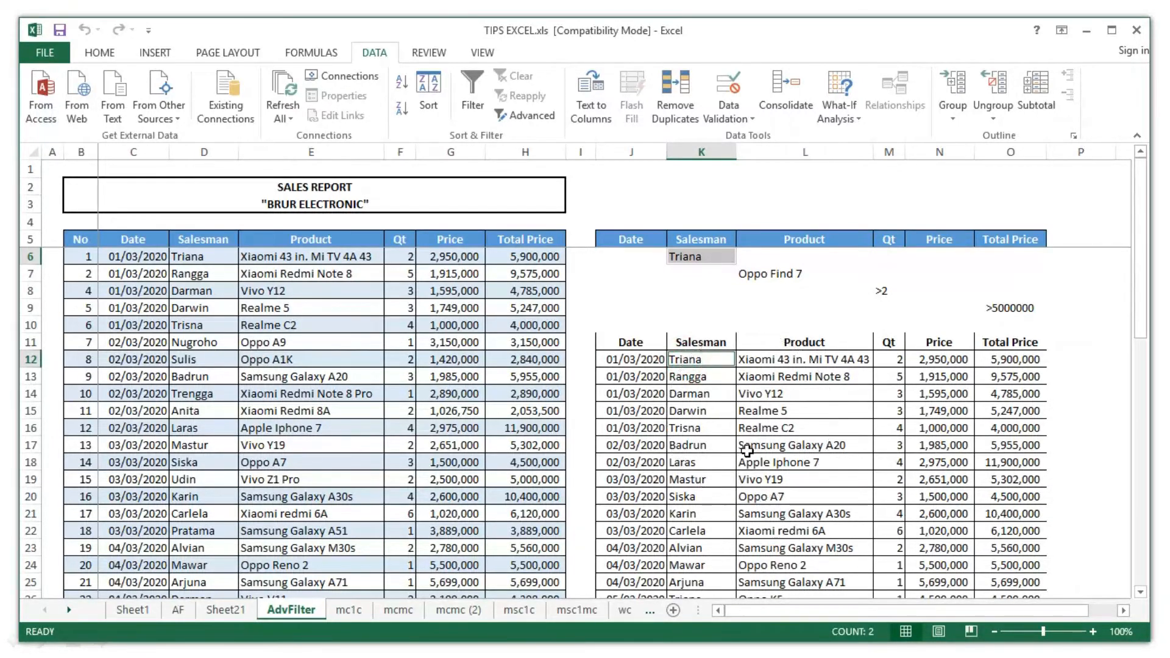
scroll(748, 451, "down", 4)
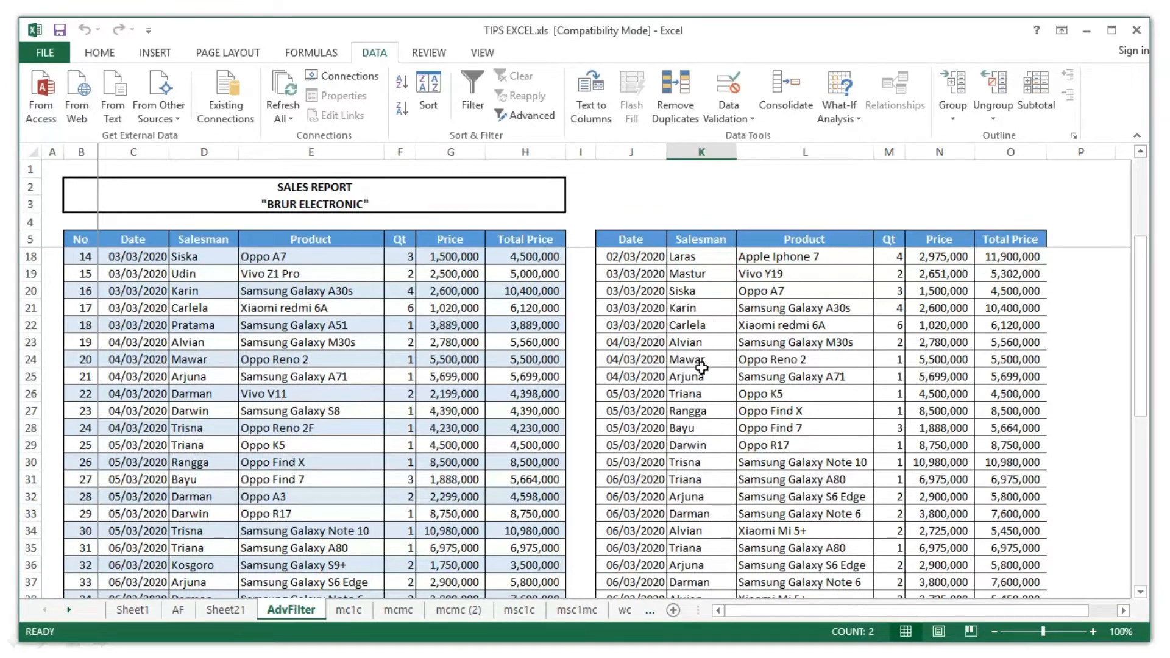
left_click(702, 392, "ctrl")
scroll(701, 395, "down", 1)
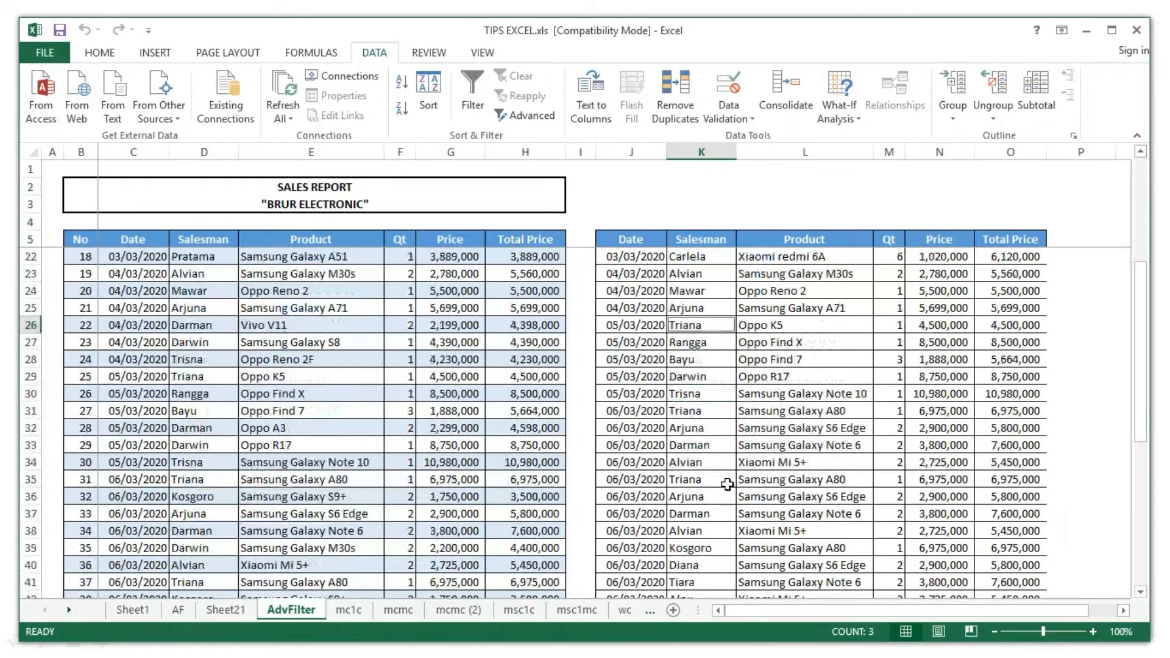
- Fill the selected Triana cells yellow
key("alt+h")
key("h")
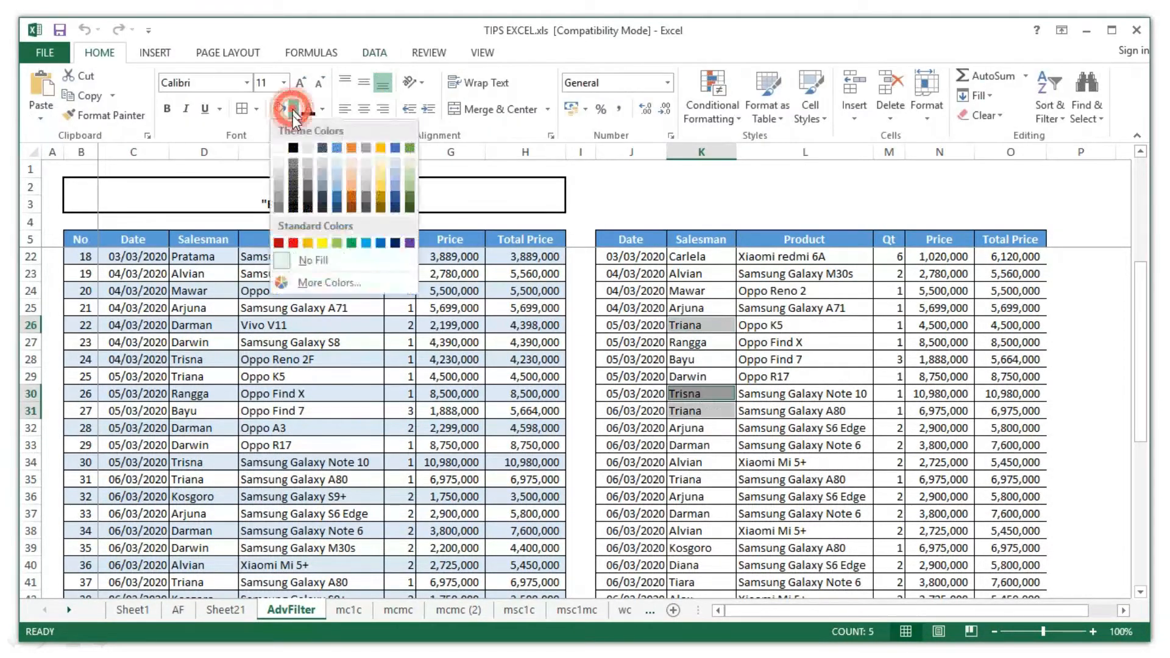
left_click(317, 247)
- Select the Oppo Find 7 criteria cell and both Oppo Find 7 result cells
left_click(803, 362)
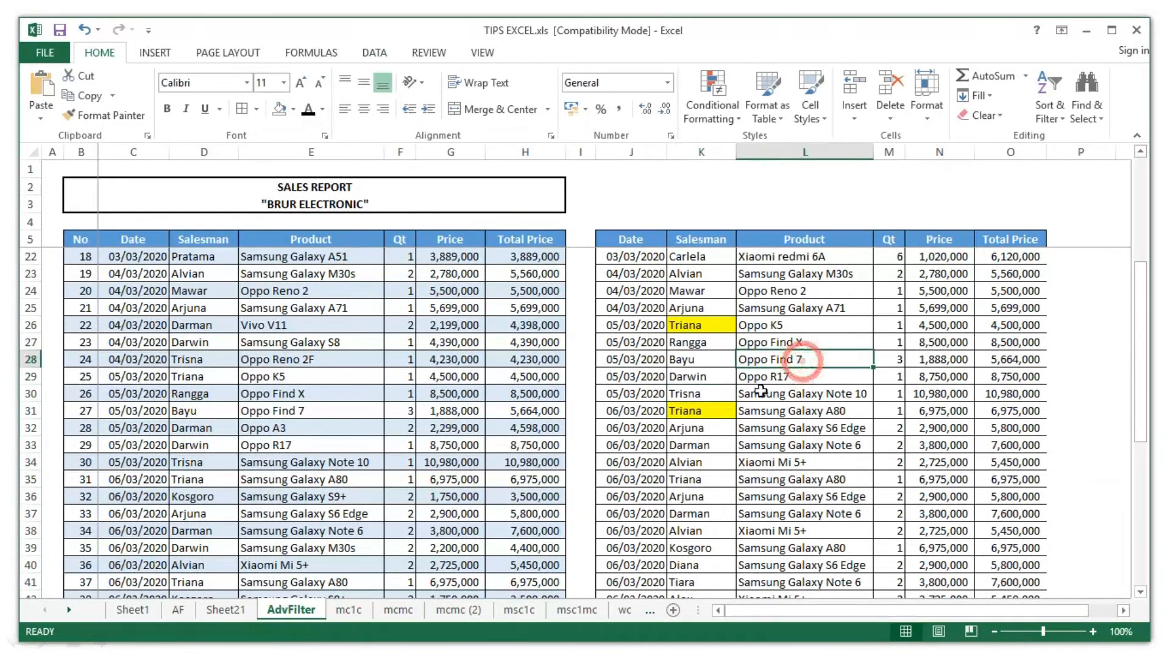
scroll(746, 414, "up", 5)
scroll(746, 414, "down", 8)
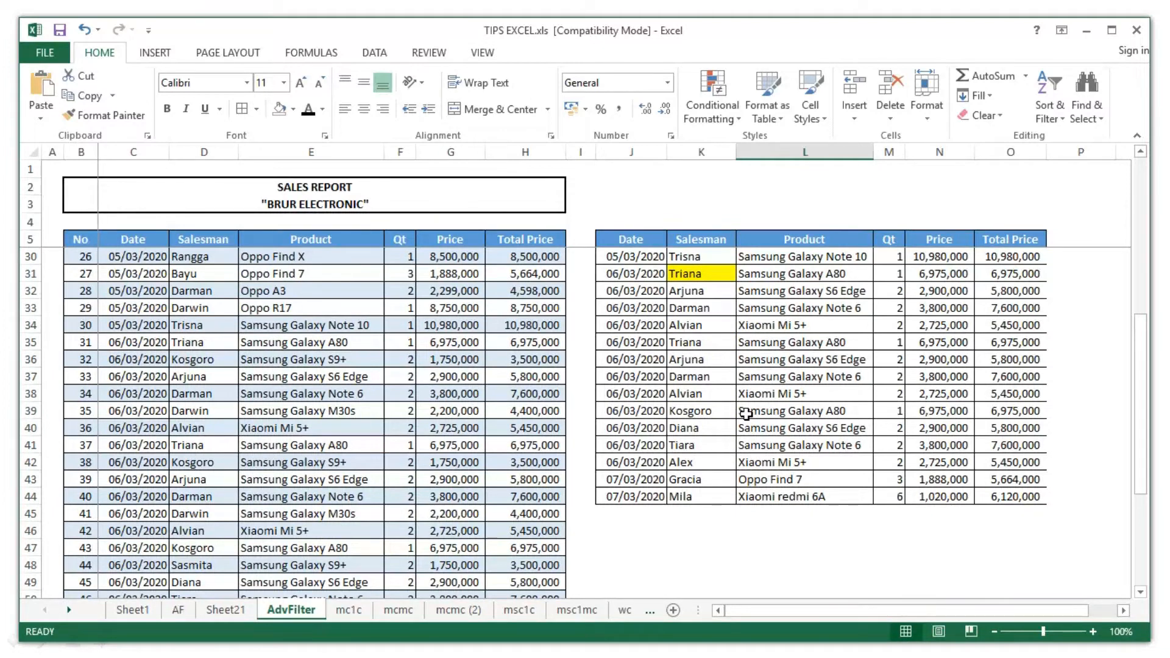
scroll(746, 414, "up", 8)
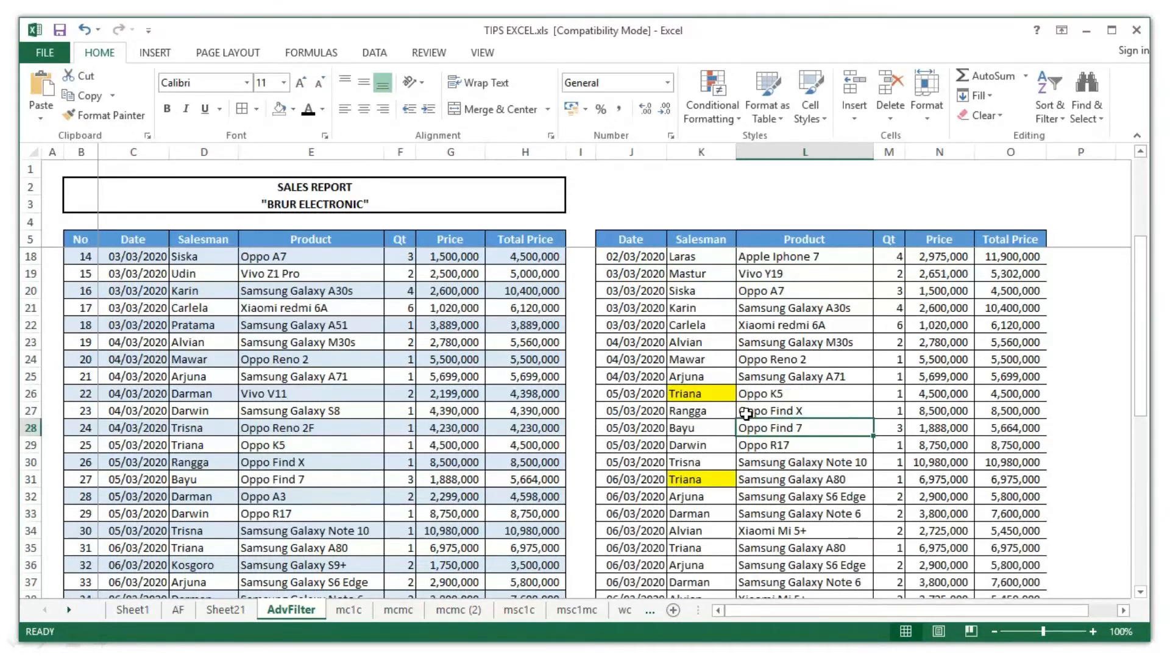
left_click(783, 276)
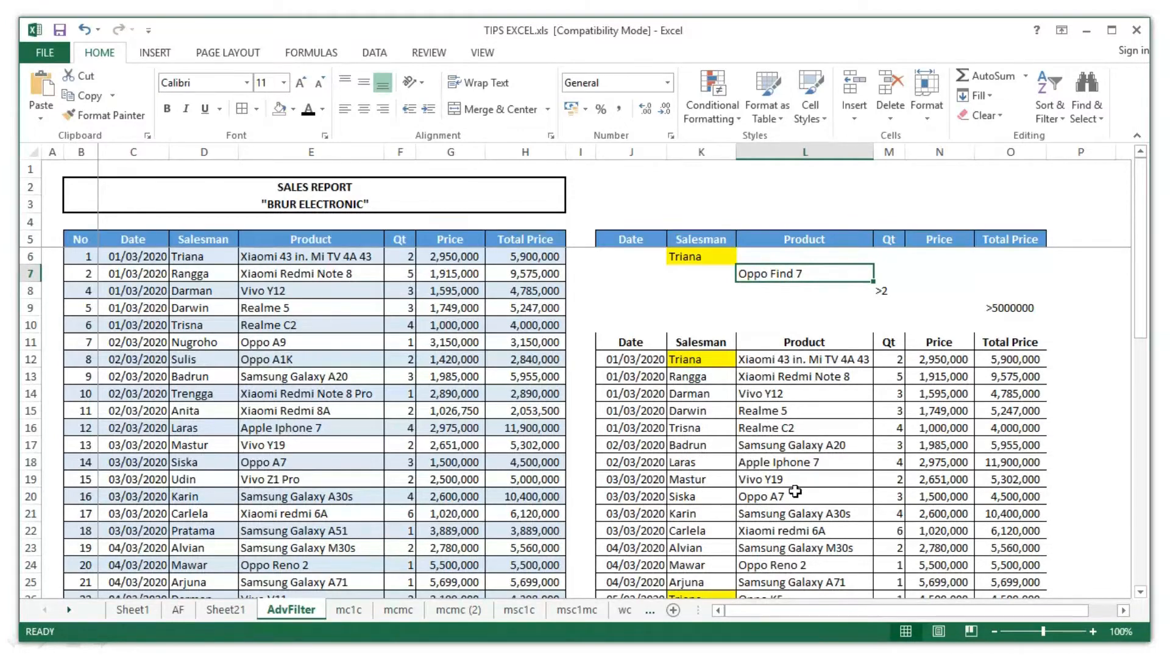
scroll(801, 490, "down", 1)
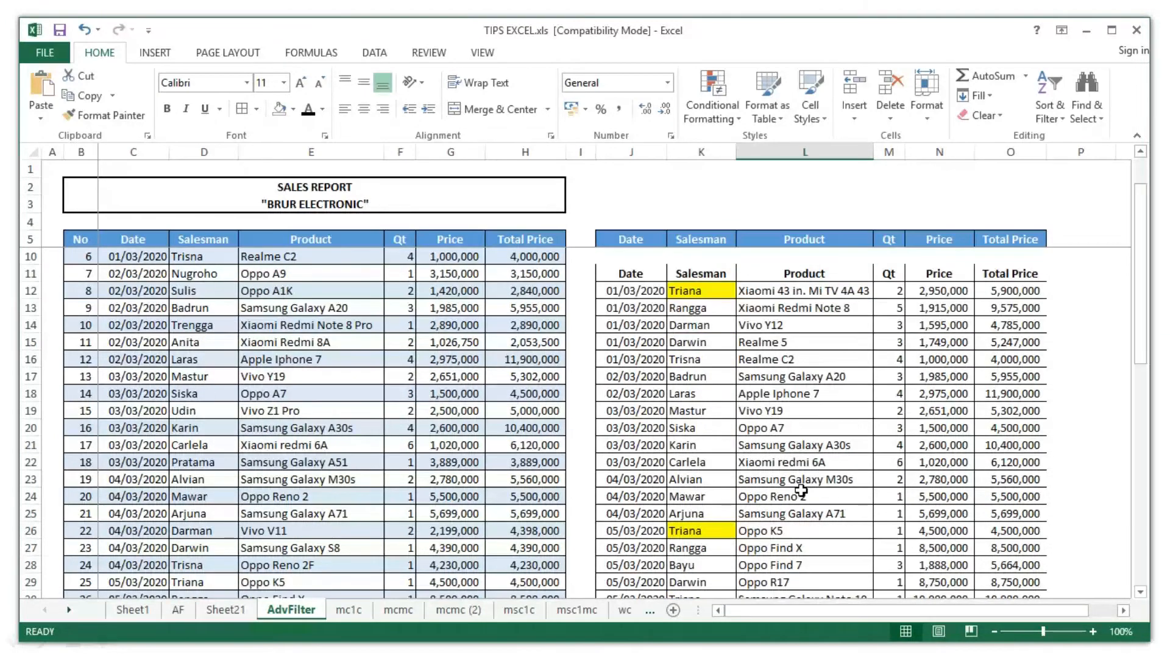
left_click(816, 561)
scroll(848, 508, "down", 7)
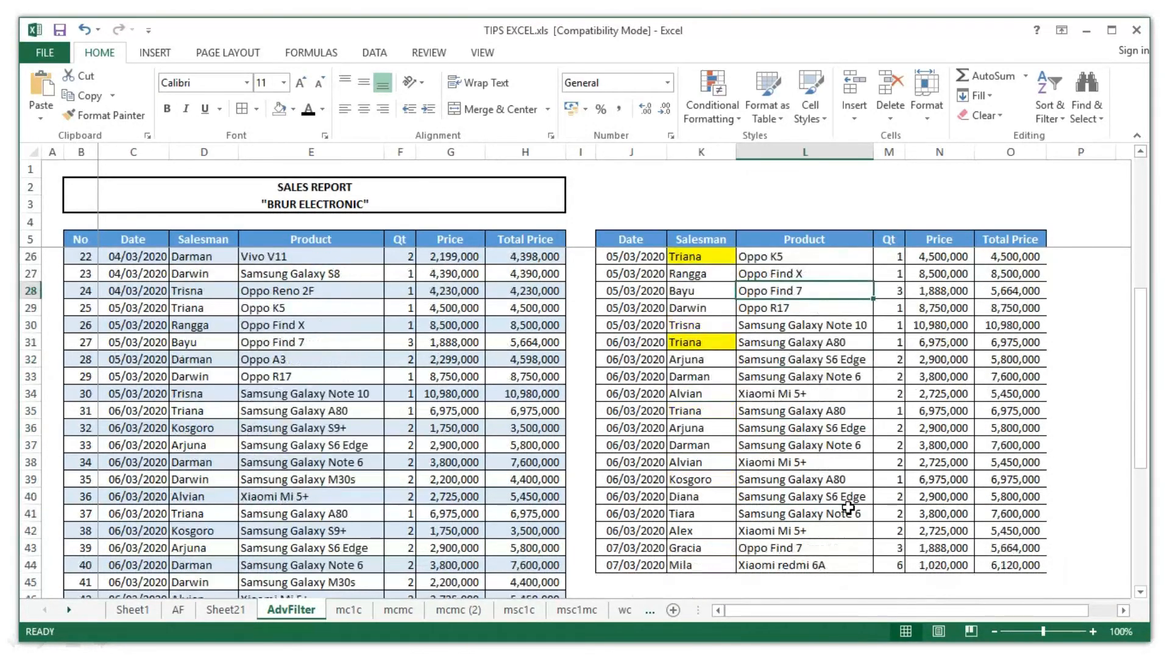
left_click(826, 478, "ctrl")
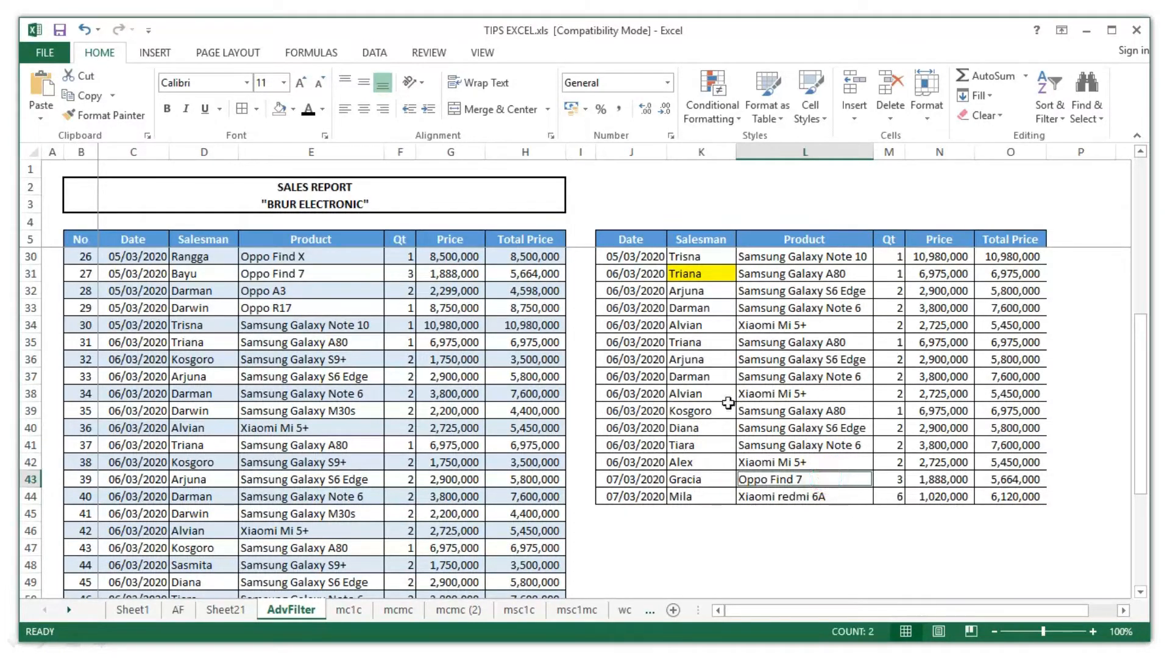
scroll(864, 388, "up", 8)
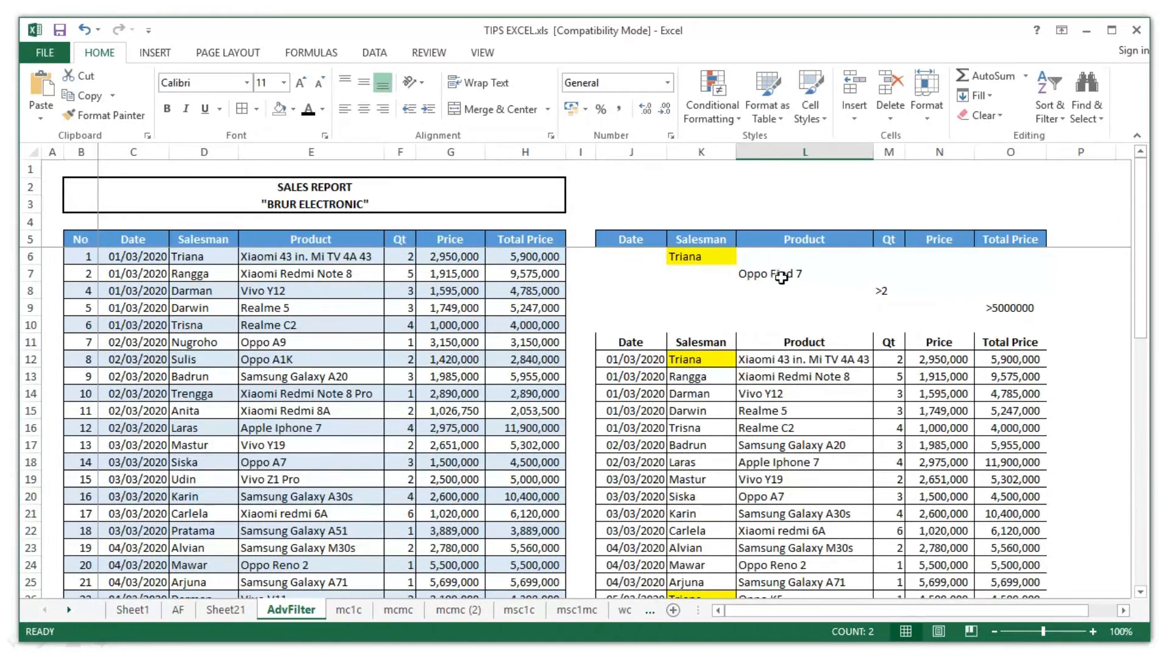
- Fill the Oppo Find 7 criterion and result cells blue
left_click(783, 275, "ctrl")
left_click(293, 109)
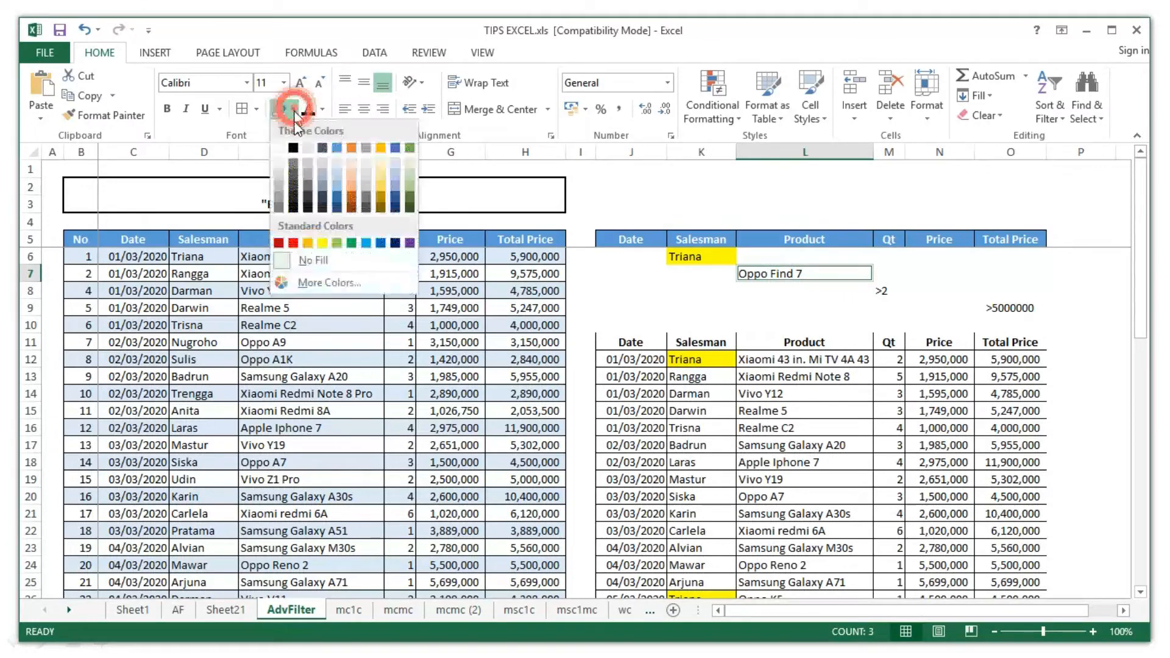
left_click(366, 243)
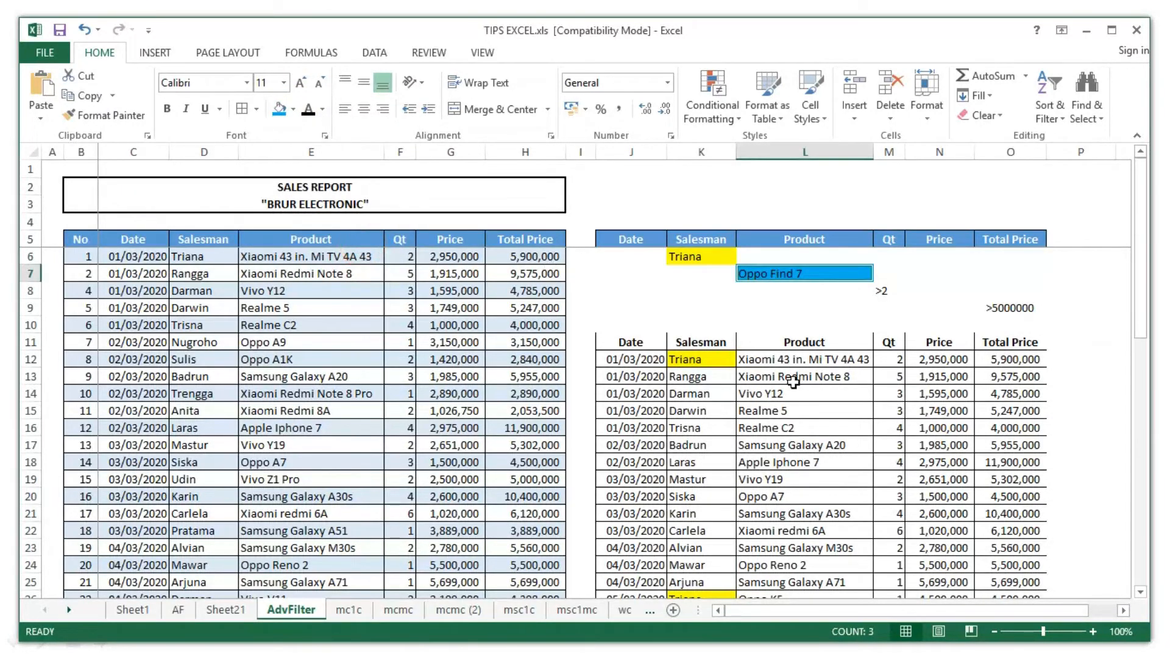
- Fill the >2 criterion and result quantities above 2 (M13:M22, M44) light green
scroll(794, 382, "down", 3)
scroll(794, 382, "down", 5)
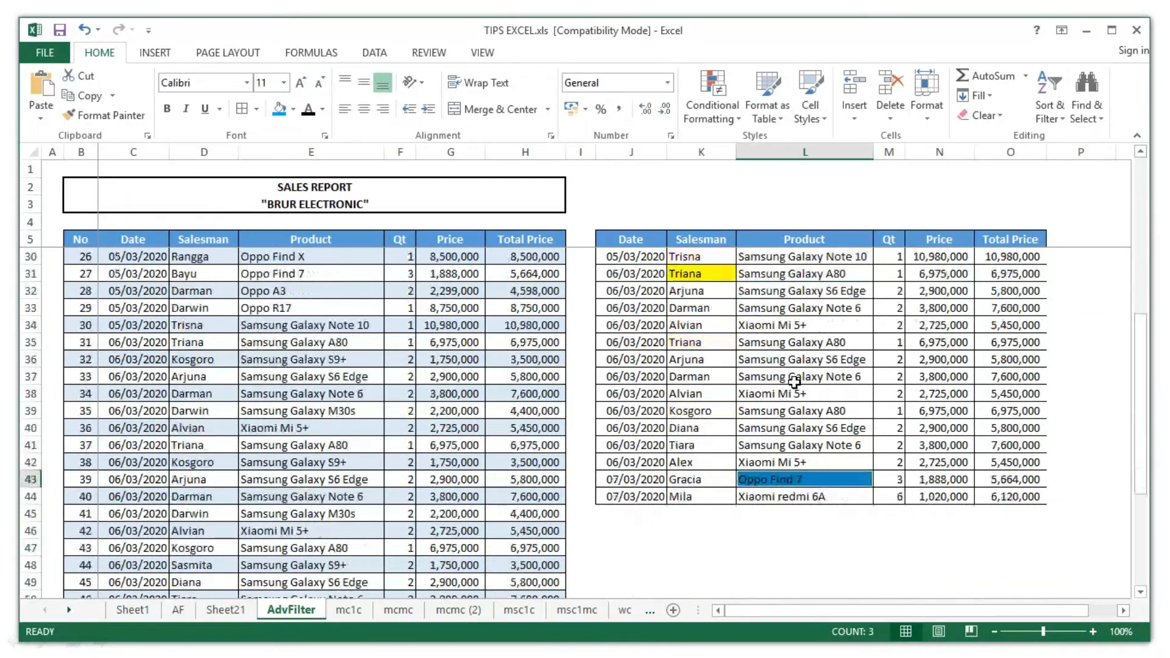
scroll(795, 382, "up", 8)
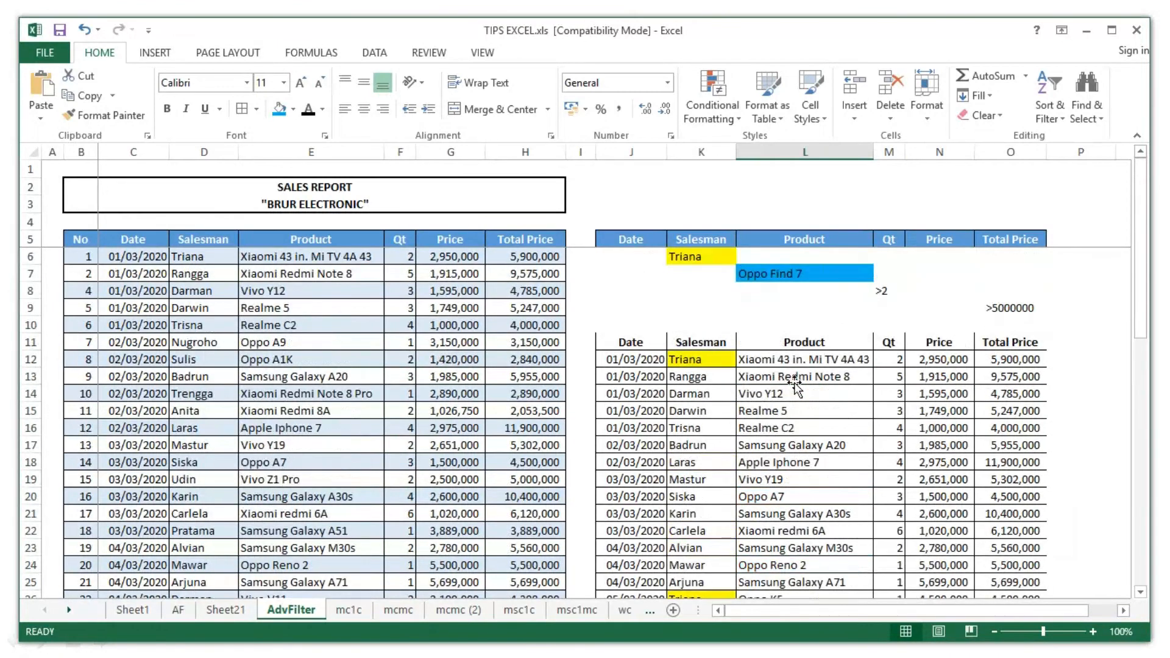
left_click(896, 292)
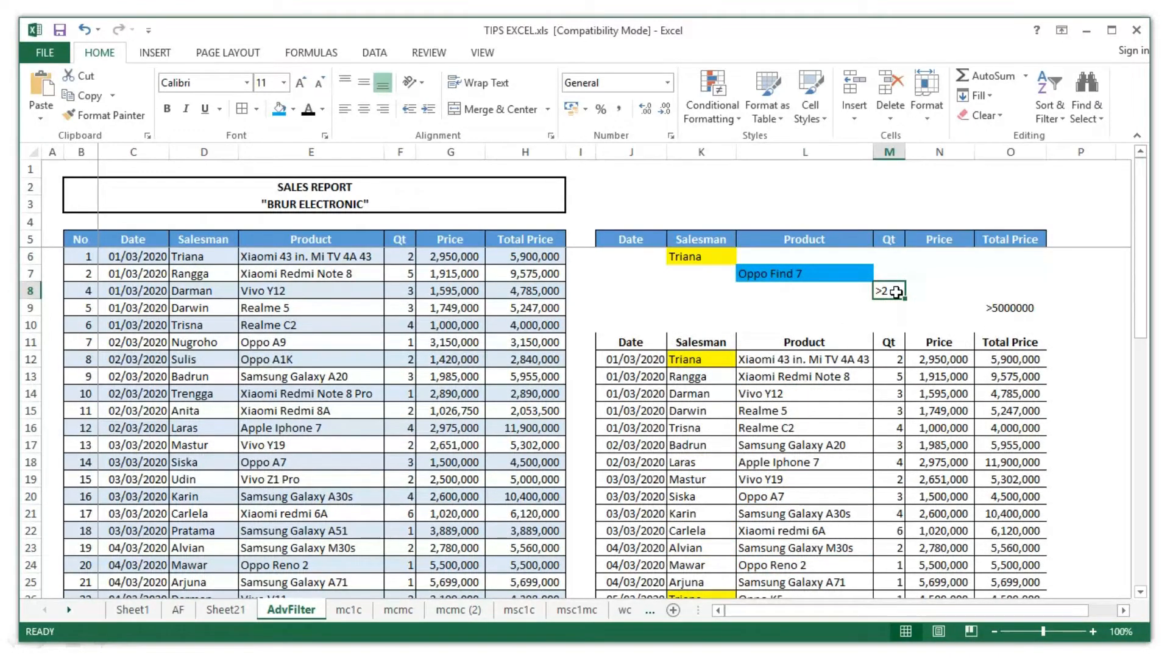
left_click(293, 111)
left_click(345, 244)
left_click(896, 360)
scroll(905, 445, "down", 1)
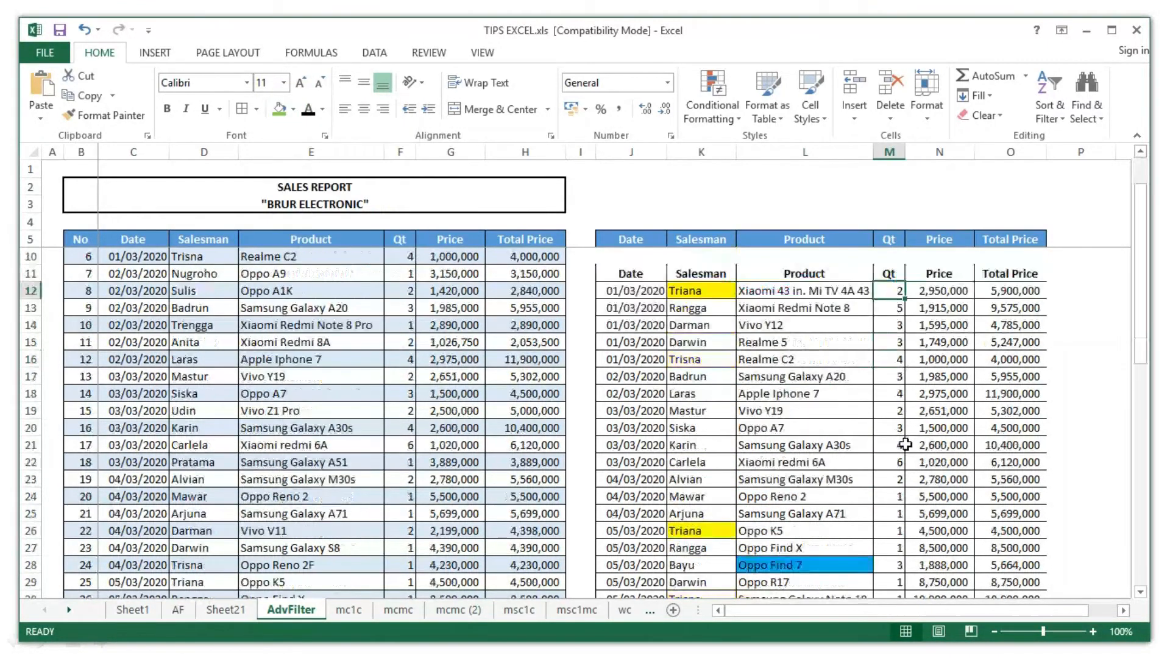
left_click_drag(893, 305, 895, 464)
left_click_drag(1138, 360, 1141, 412)
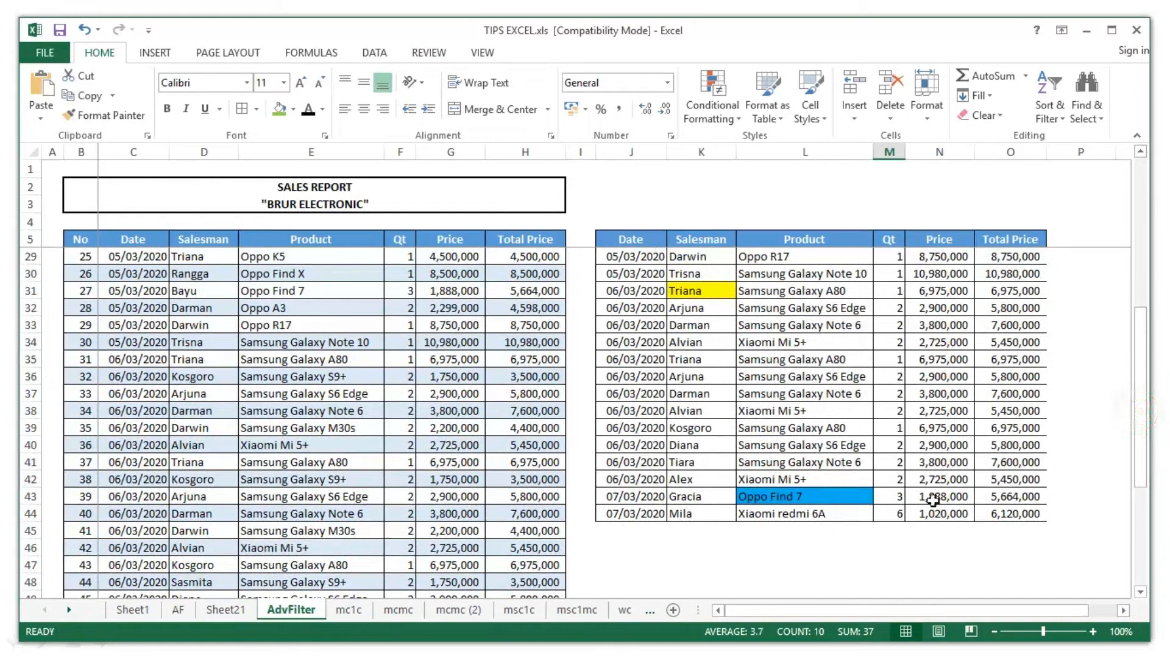
left_click(897, 512, "ctrl")
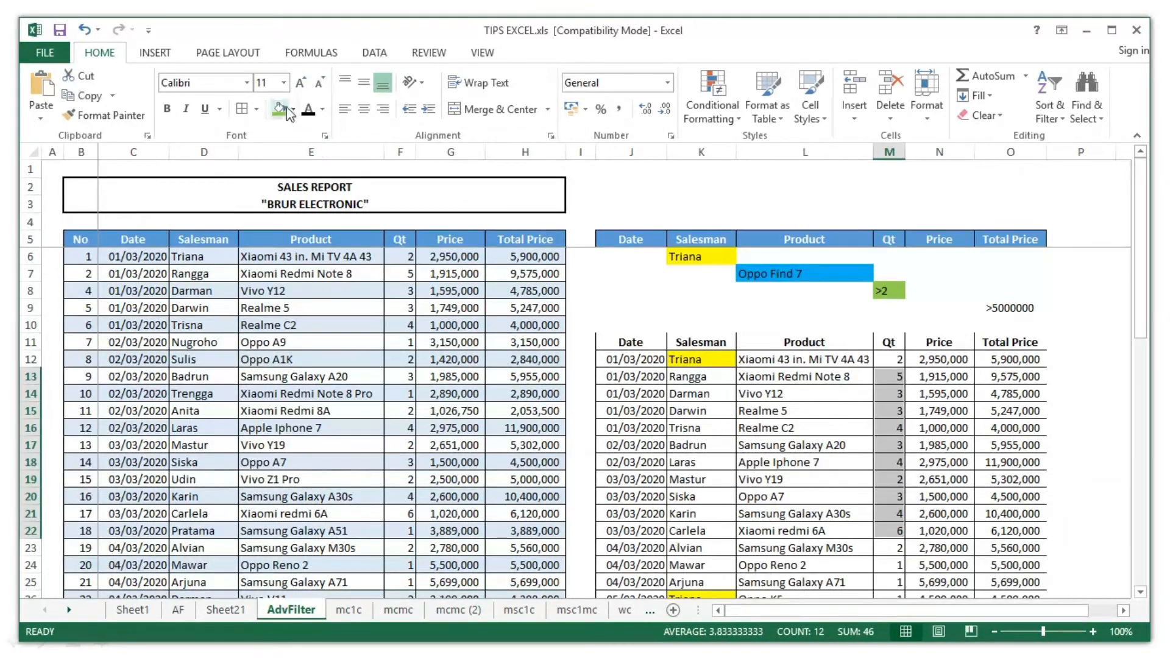
left_click(286, 110)
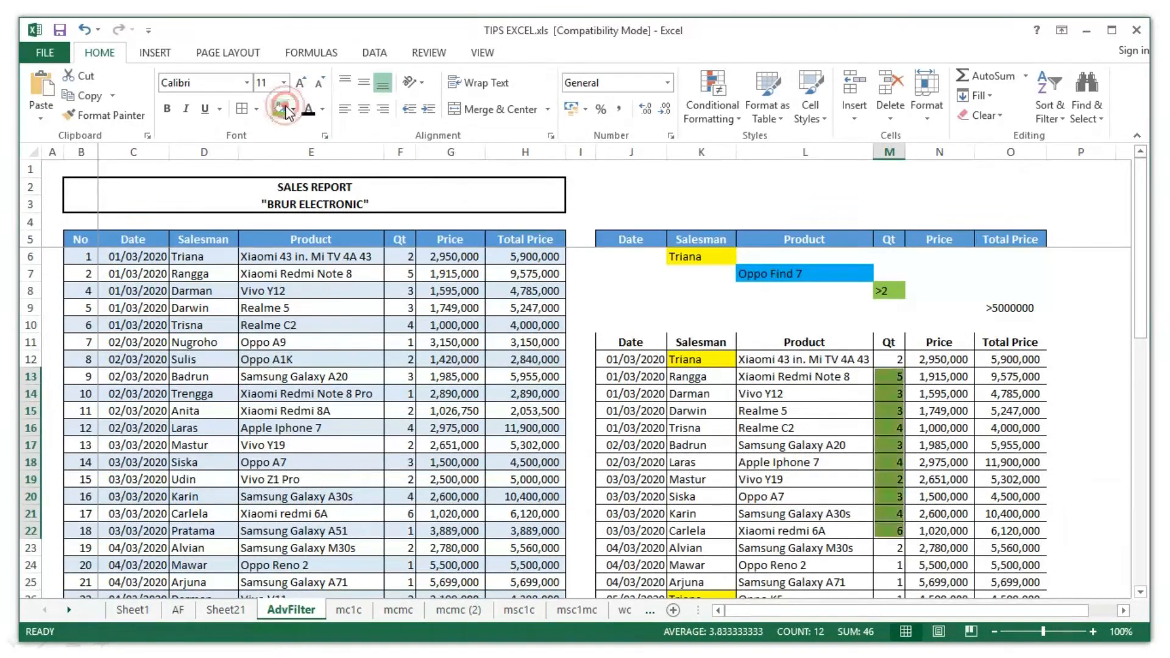
- Shade the >5000000 criterion and result totals in rows 23–24, 27 and 29–30 grey
left_click(1003, 308)
left_click_drag(1003, 548, 1003, 567)
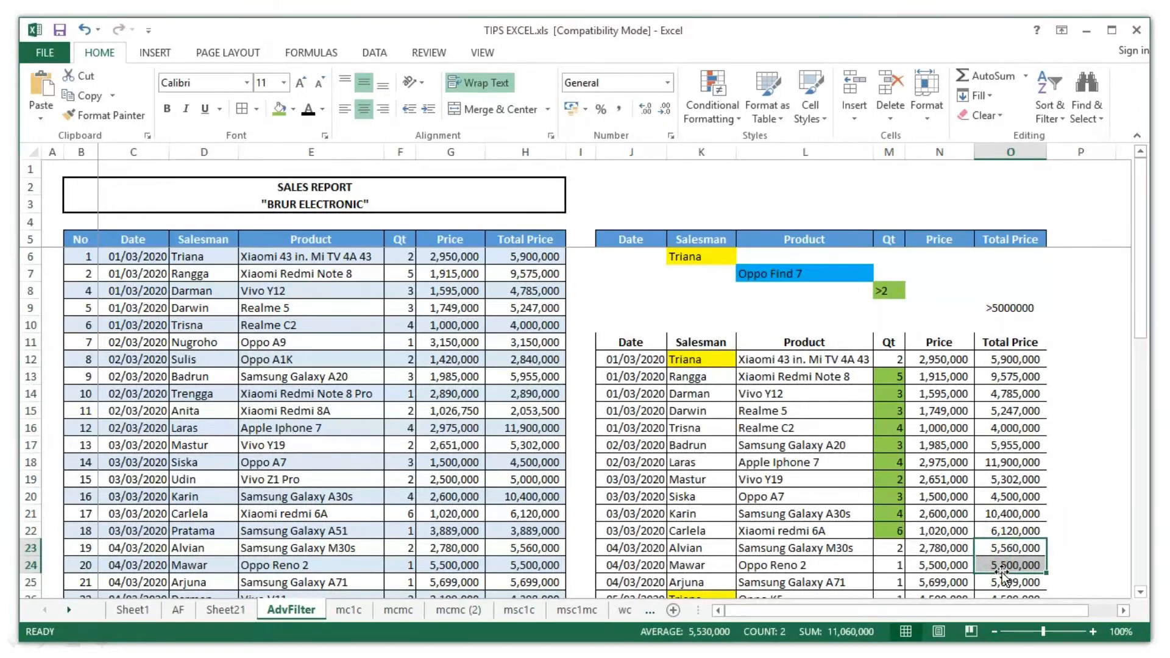
scroll(1073, 475, "down", 5)
left_click(1011, 365, "ctrl")
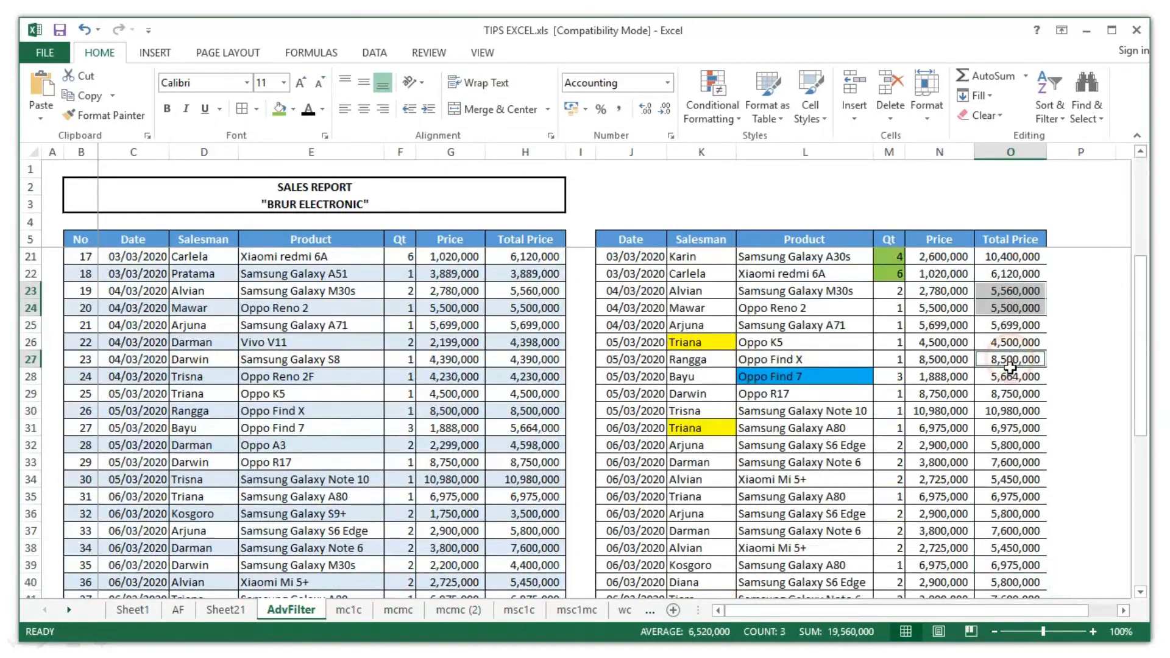
left_click_drag(991, 399, 1000, 621)
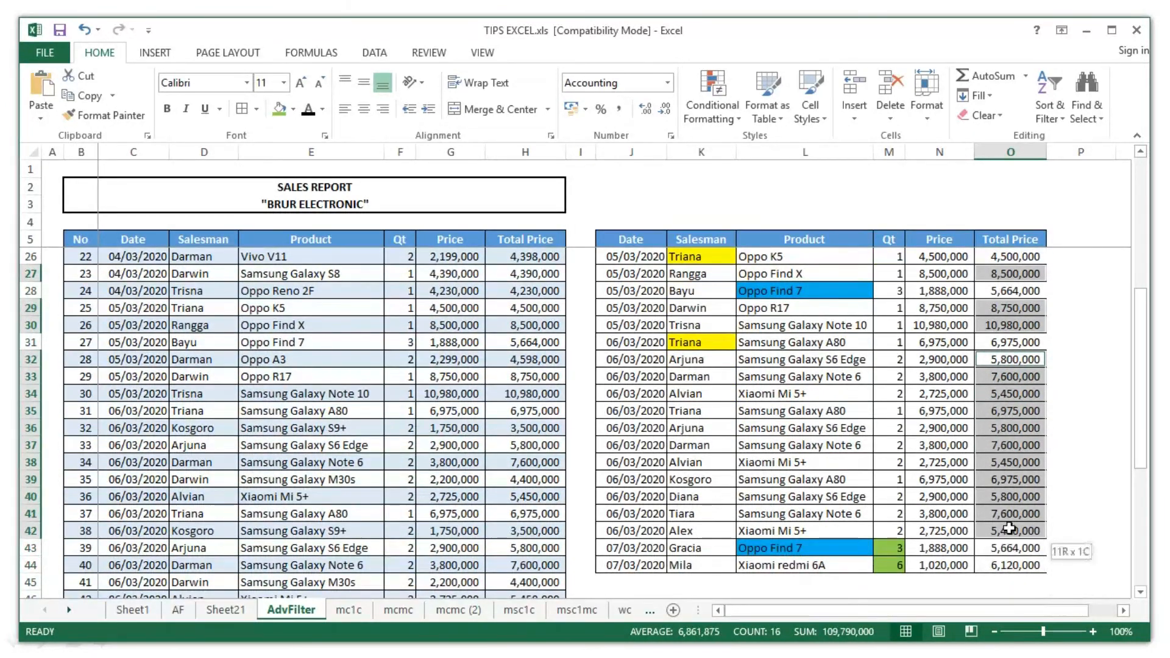
left_click(294, 109)
left_click(308, 180)
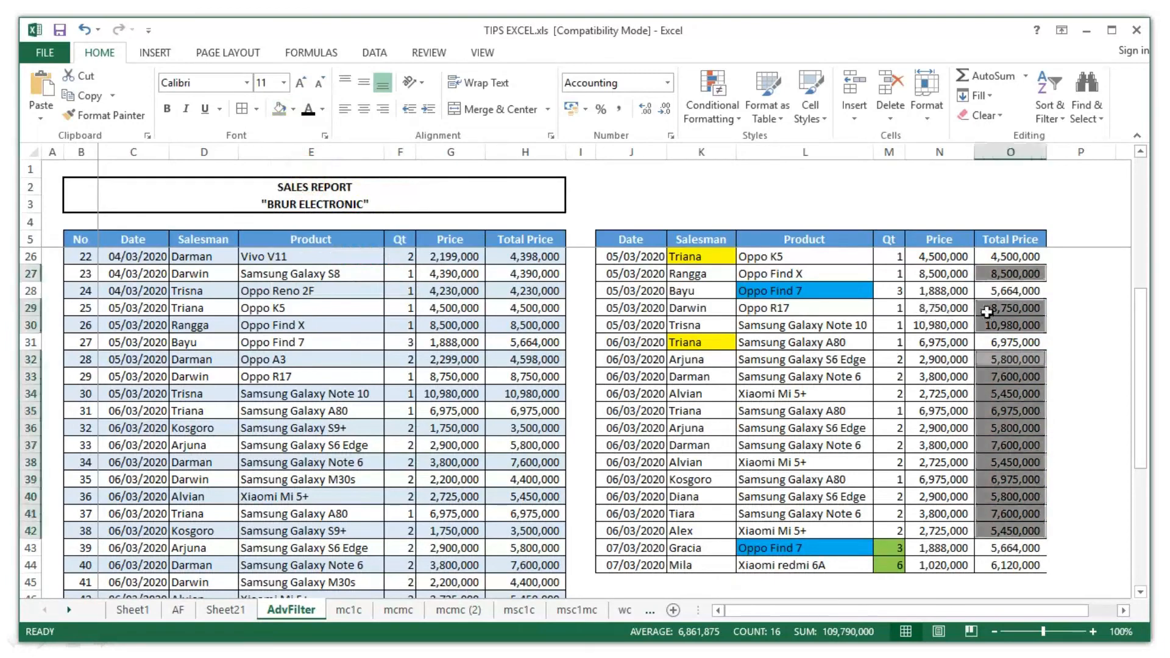
left_click(1096, 303)
- Review the colour-coded results table, briefly selecting and clearing the first result row
left_click(890, 359)
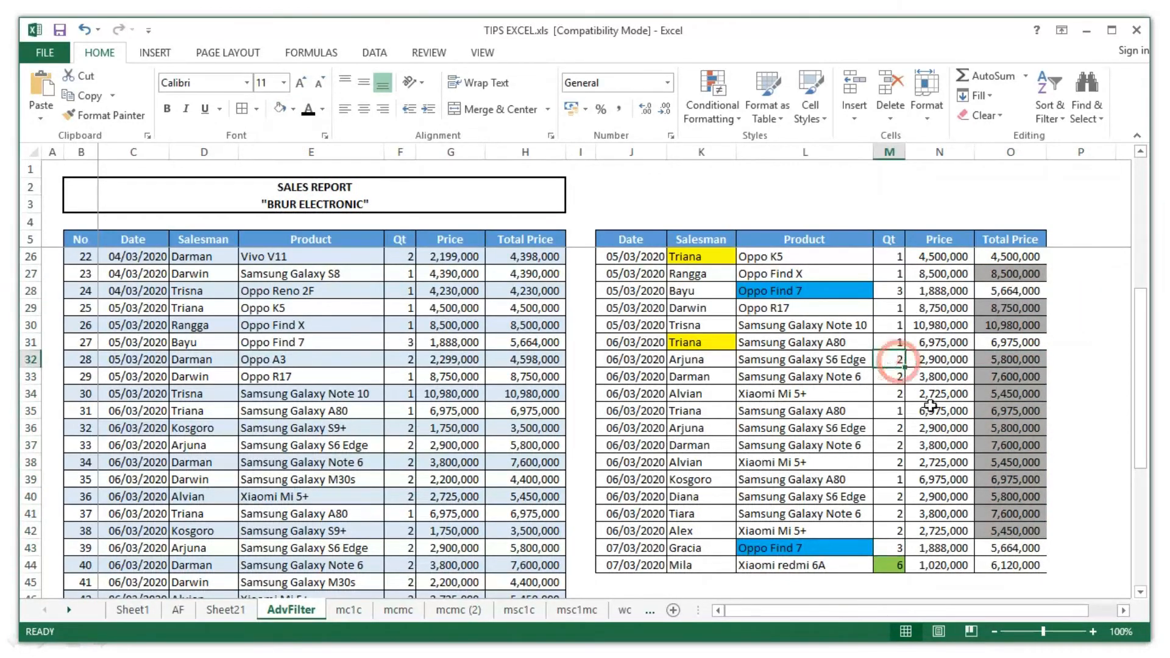
scroll(1021, 498, "up", 2)
scroll(1022, 498, "down", 3)
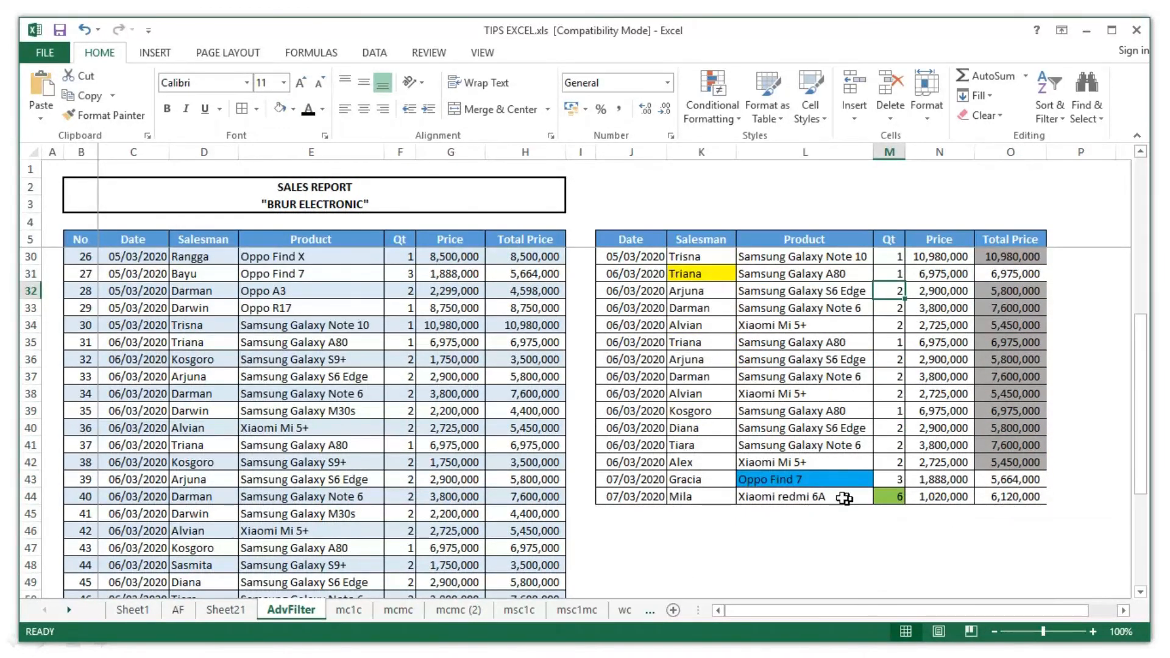
scroll(832, 482, "up", 5)
scroll(833, 482, "up", 3)
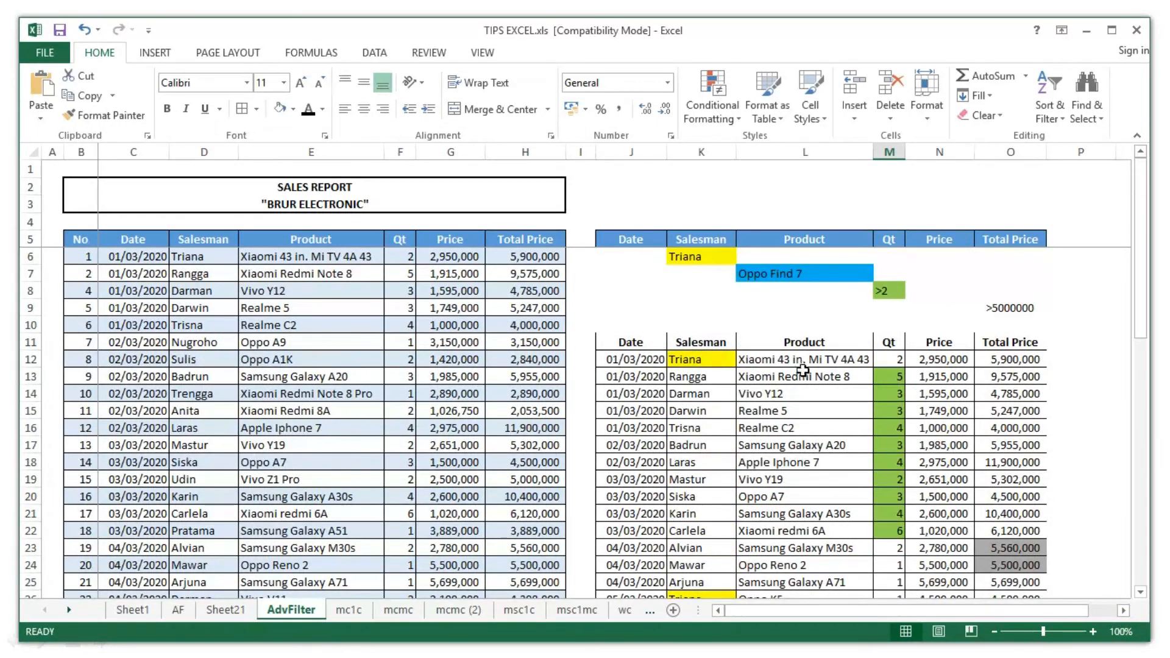
left_click(634, 360)
left_click(995, 359, "shift")
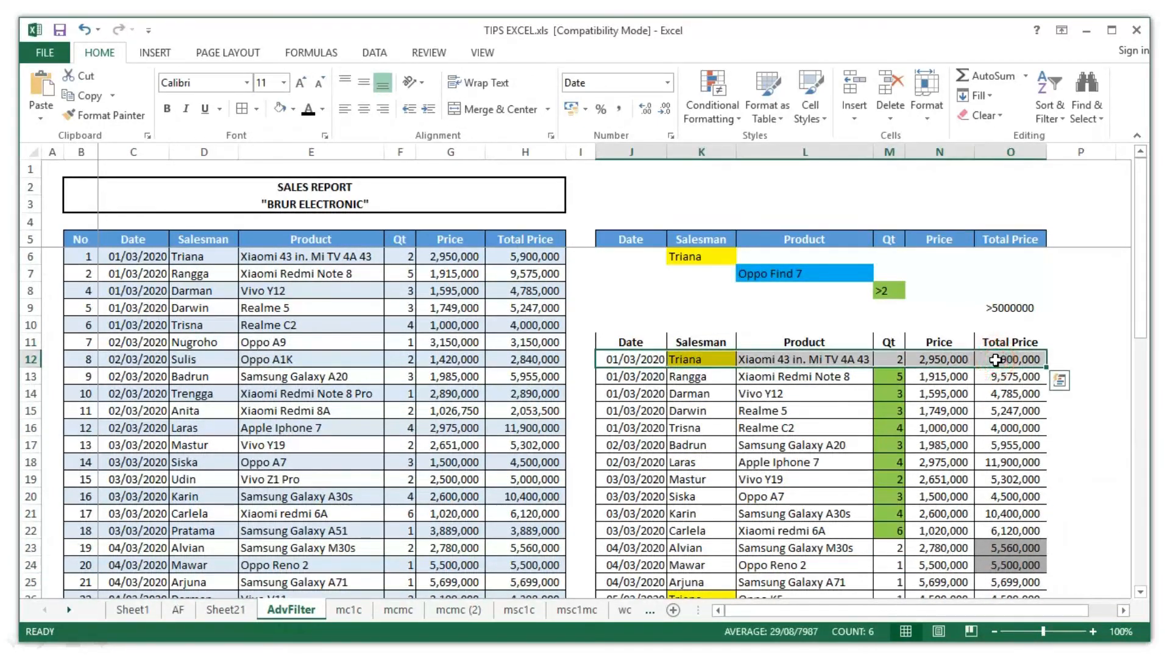
left_click(1114, 326)
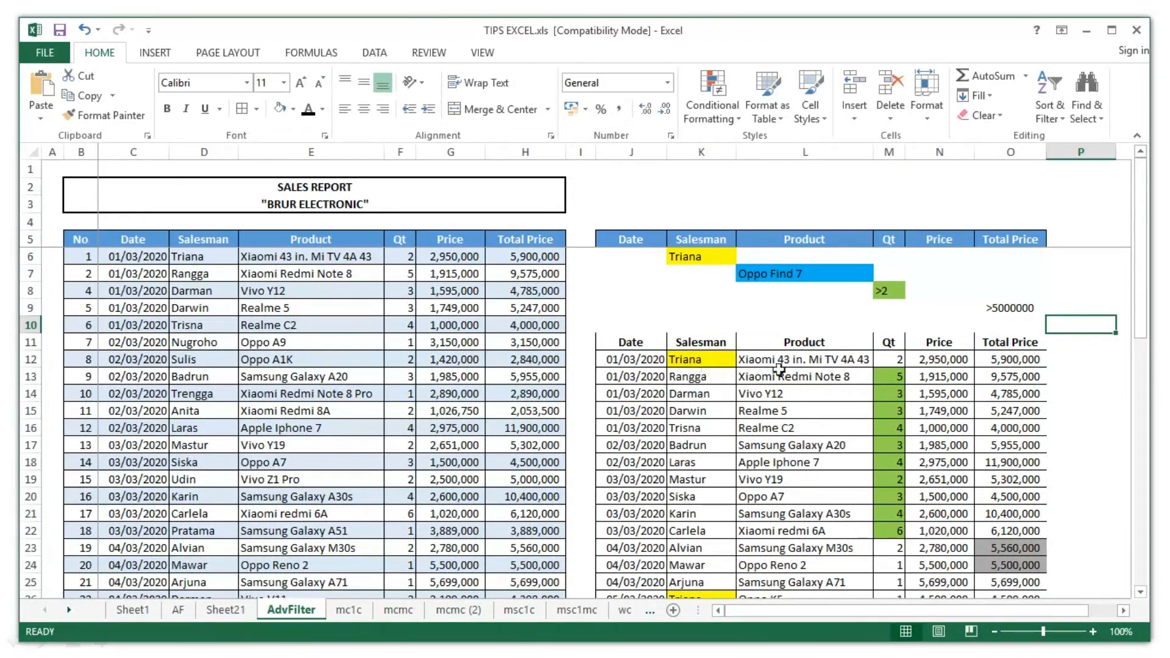
scroll(1011, 376, "down", 8)
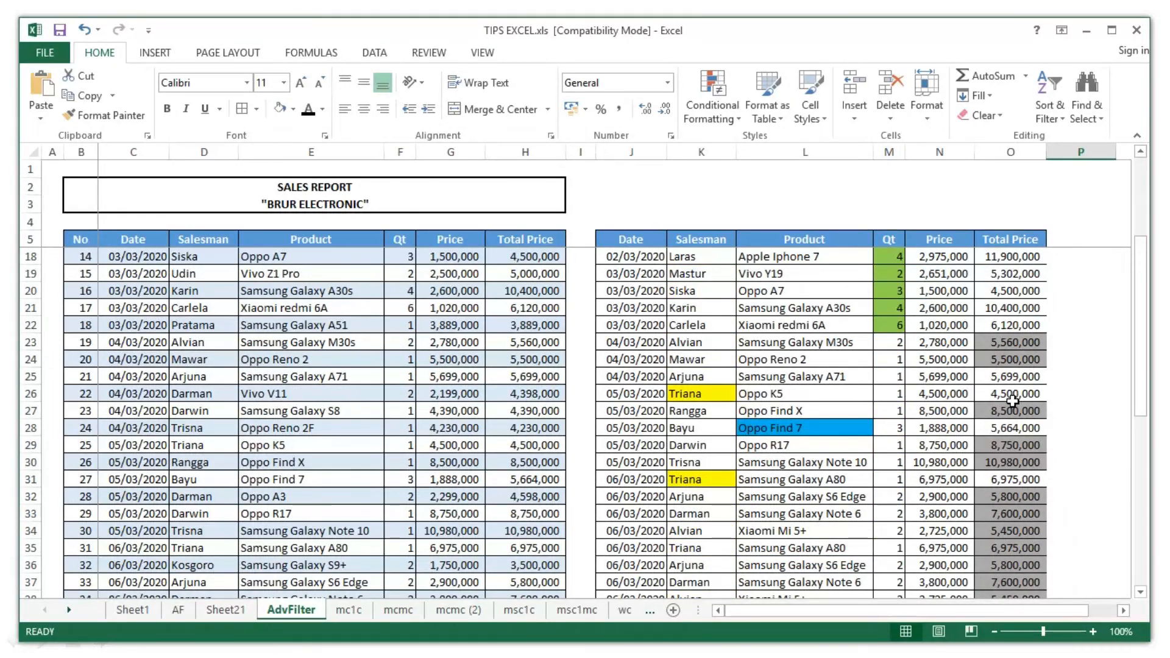
scroll(1013, 402, "up", 8)
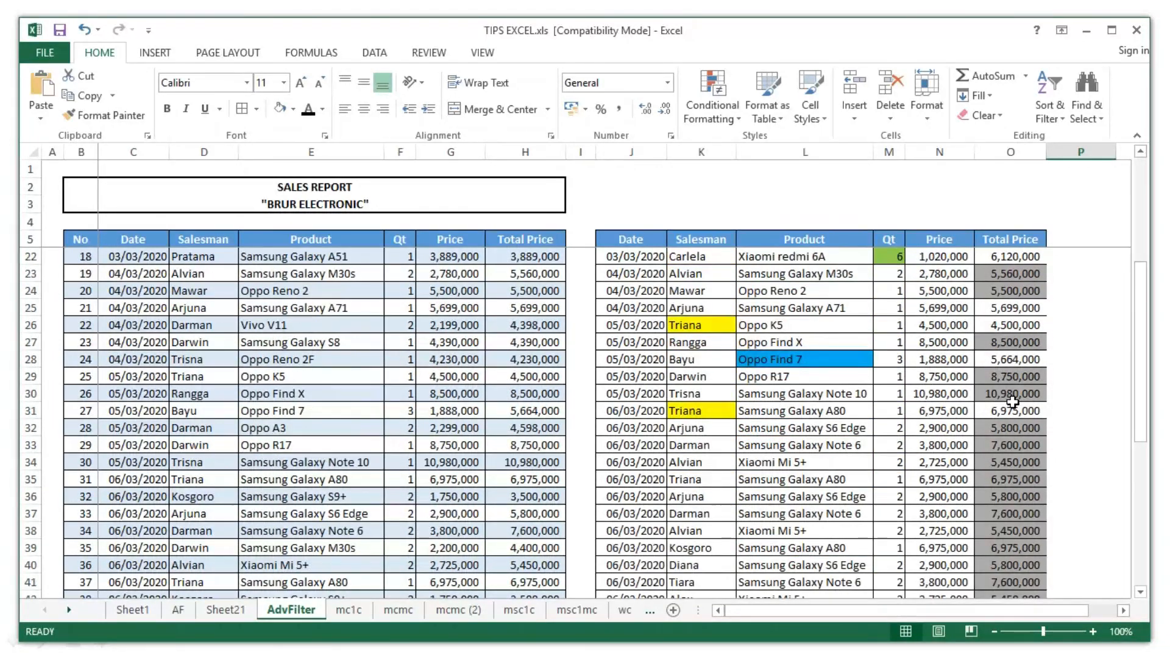